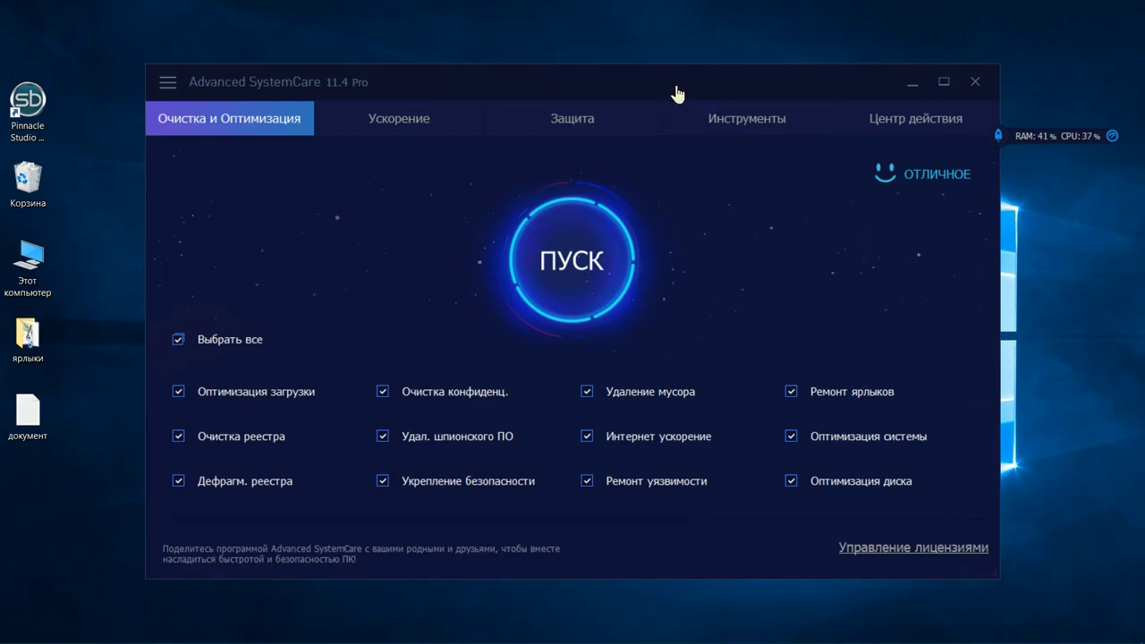
Step: Reposition the main window slightly and open the program's settings, checking the option to autostart with Windows
drag(677, 94, 644, 88)
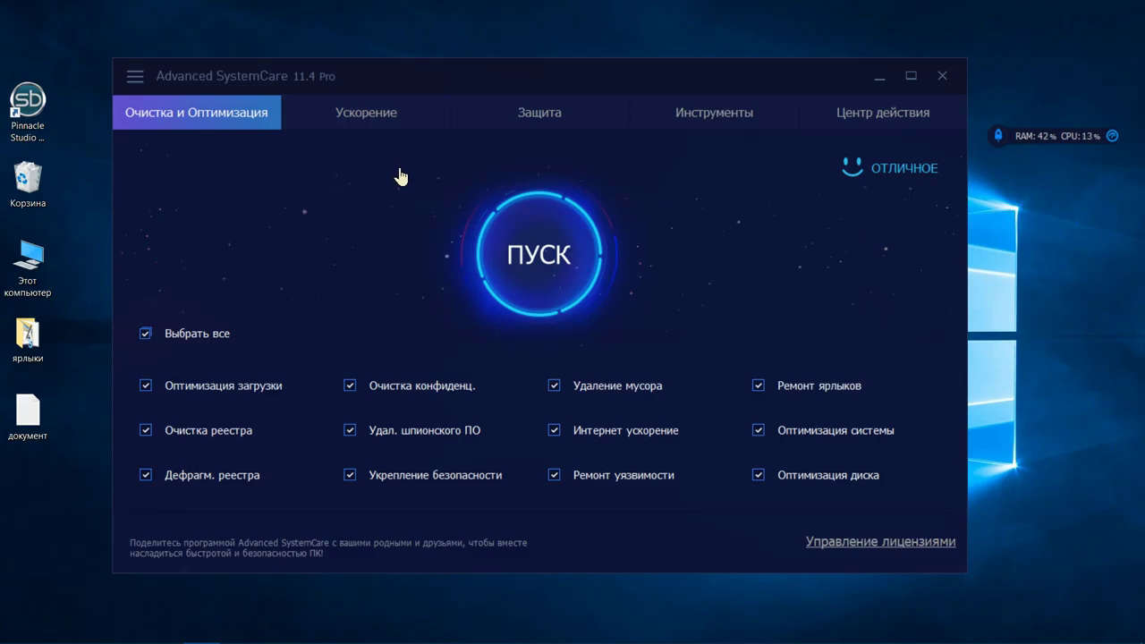
click(135, 77)
click(173, 153)
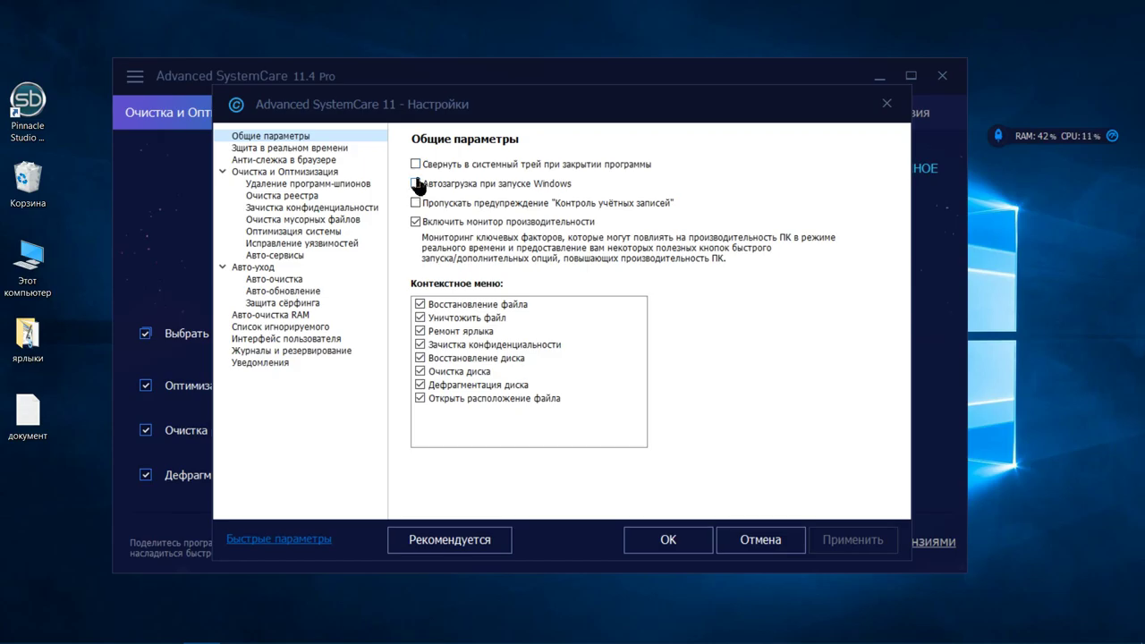
click(416, 185)
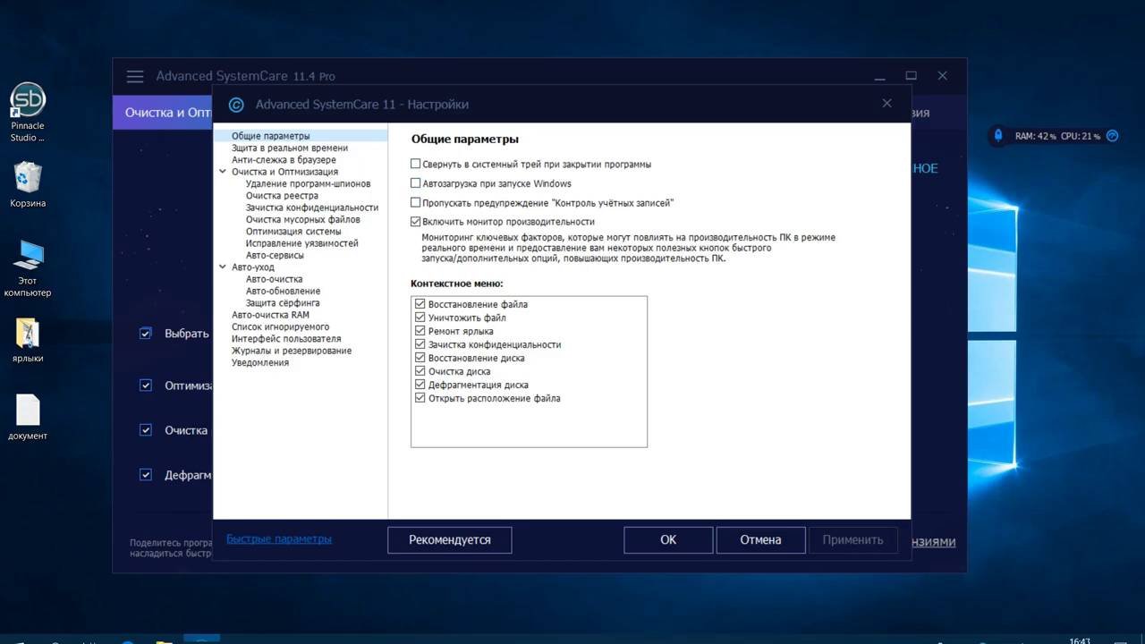
Step: Show the hidden system tray icons to check for the program's icon, and close the overflow again
mouse_move(931, 635)
click(967, 629)
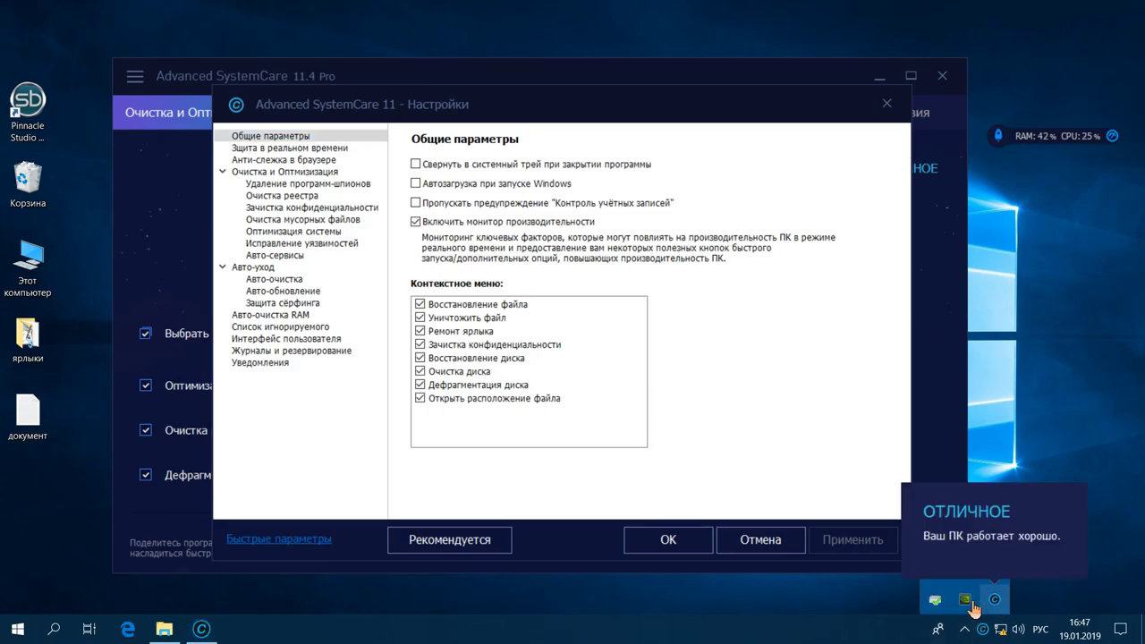
click(799, 614)
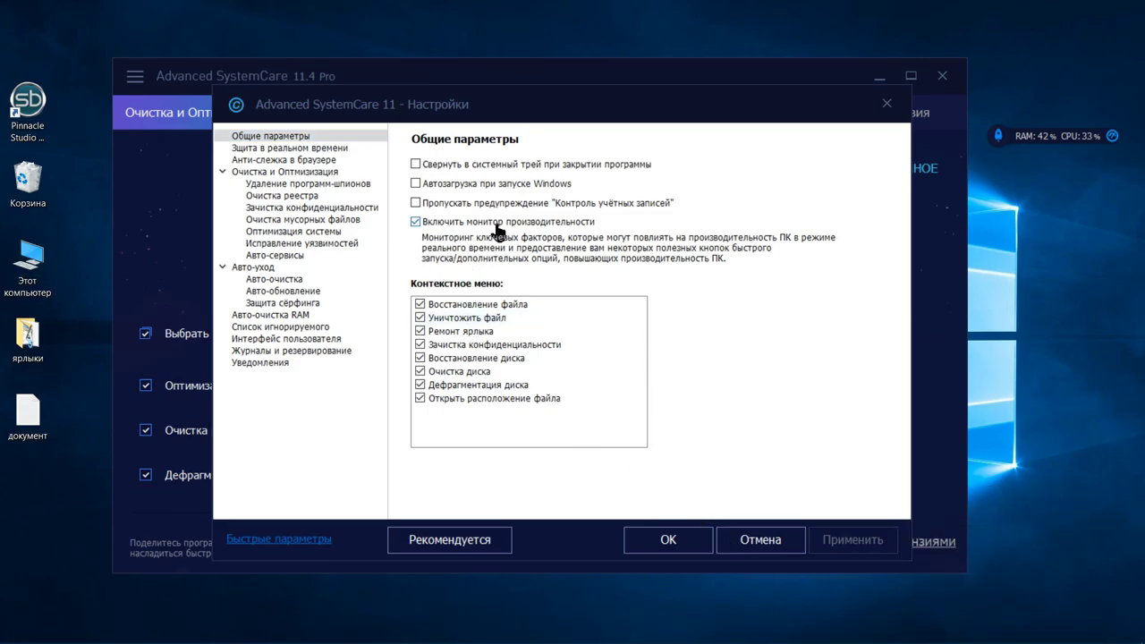
Step: Expand the performance monitor, examine its RAM, CPU and disk process lists, and collapse it again
click(1112, 139)
scroll(1029, 308, down, 5)
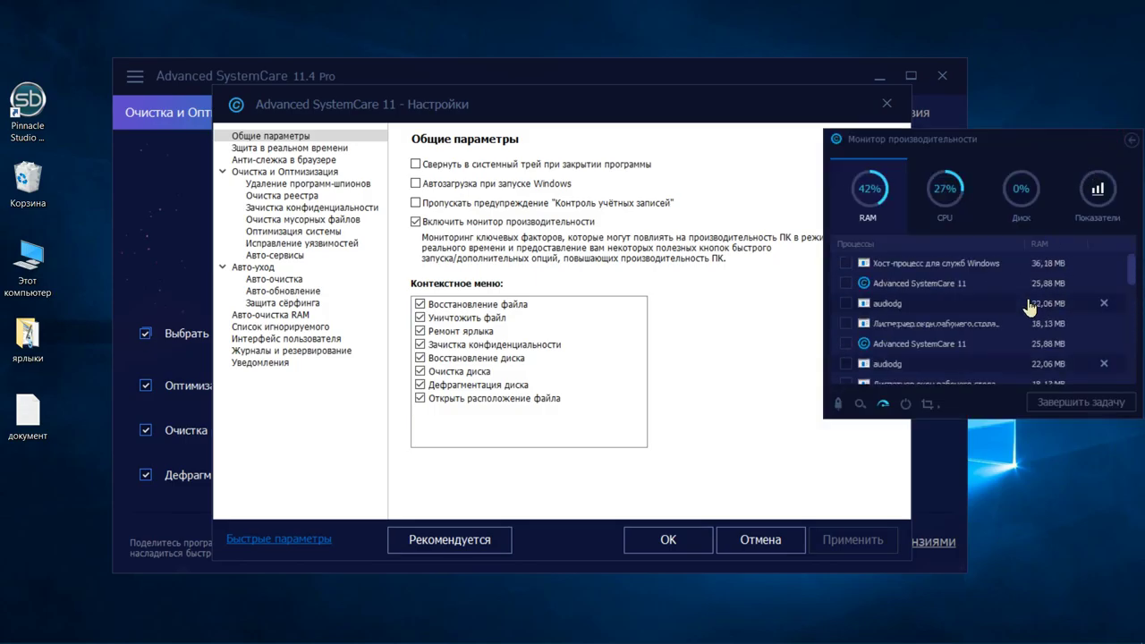
scroll(1028, 307, up, 5)
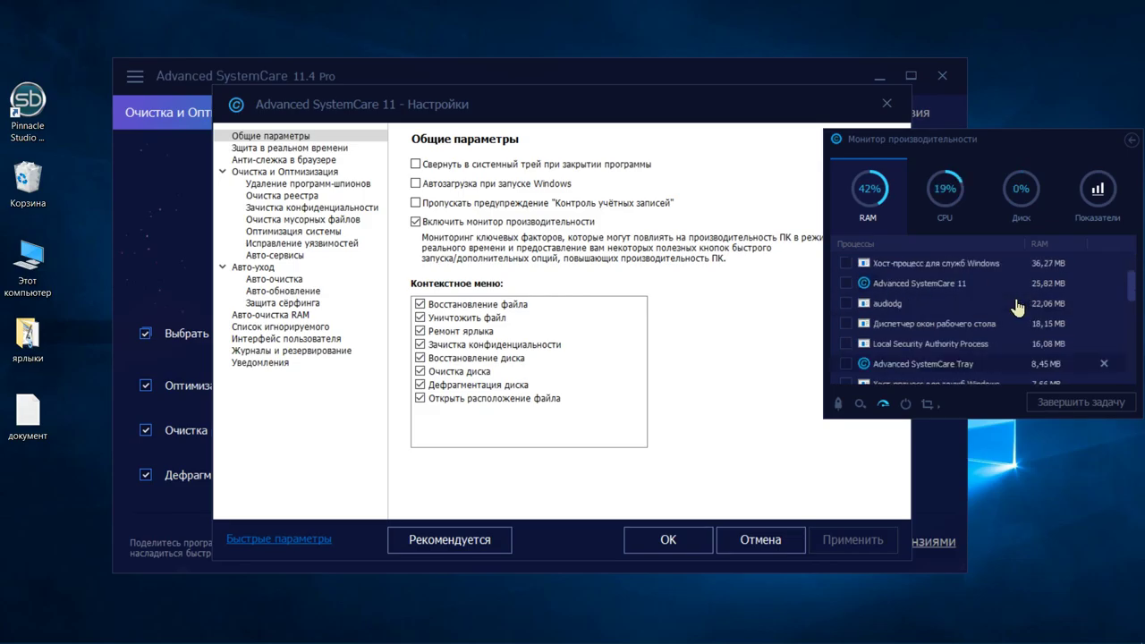
scroll(1019, 308, down, 1)
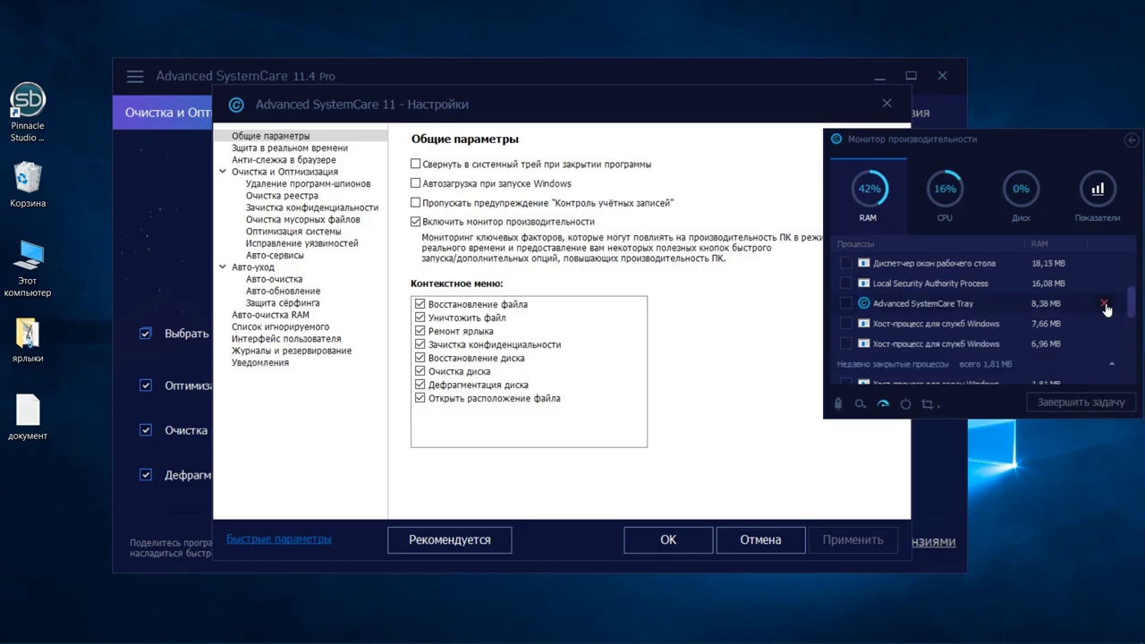
click(952, 193)
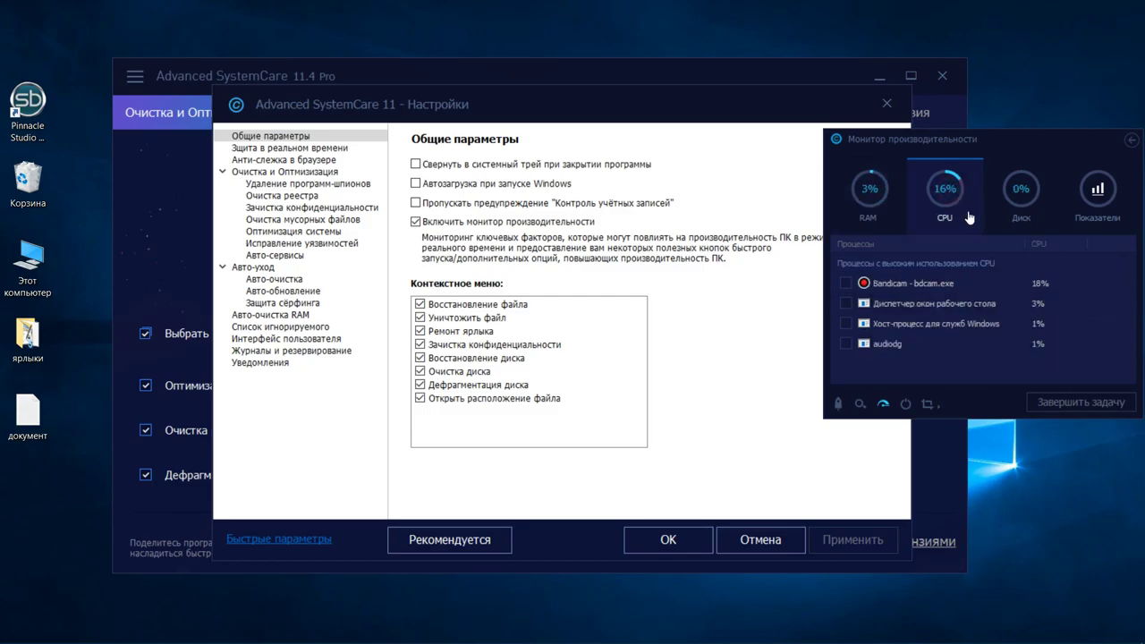
click(1021, 204)
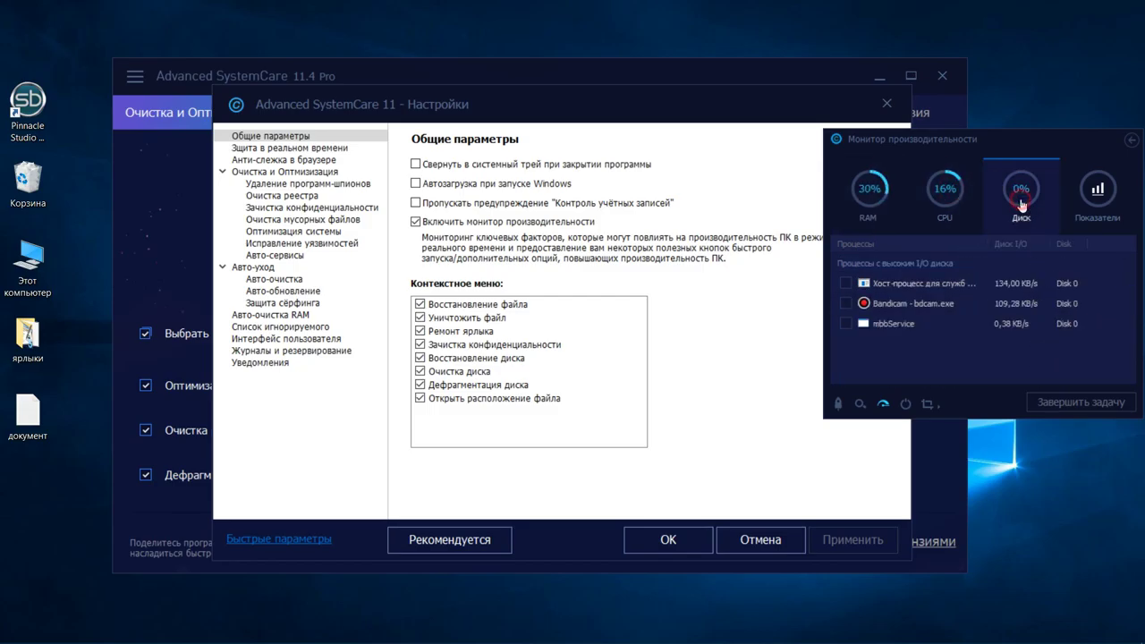
click(869, 202)
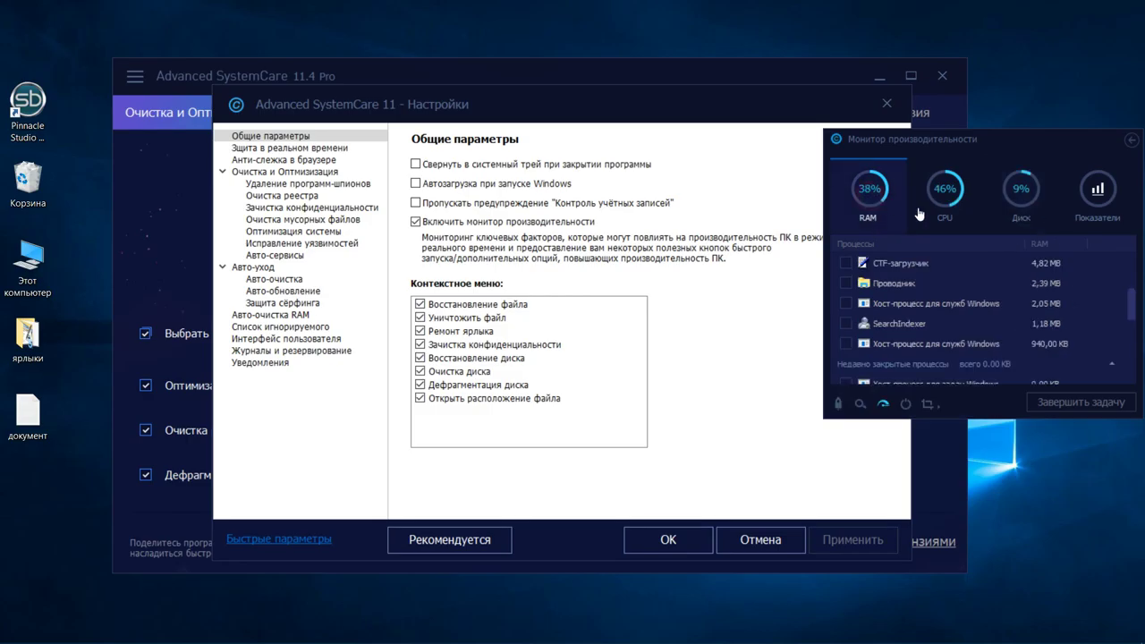
click(1129, 139)
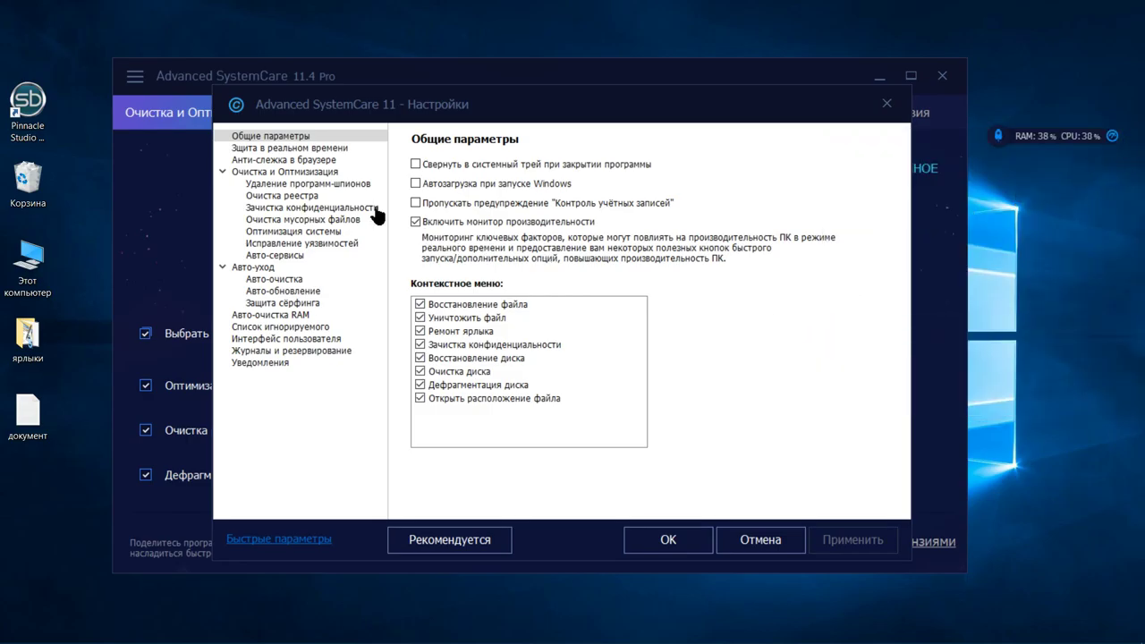
Step: Review the real-time protection settings and the browser anti-tracking settings
click(338, 149)
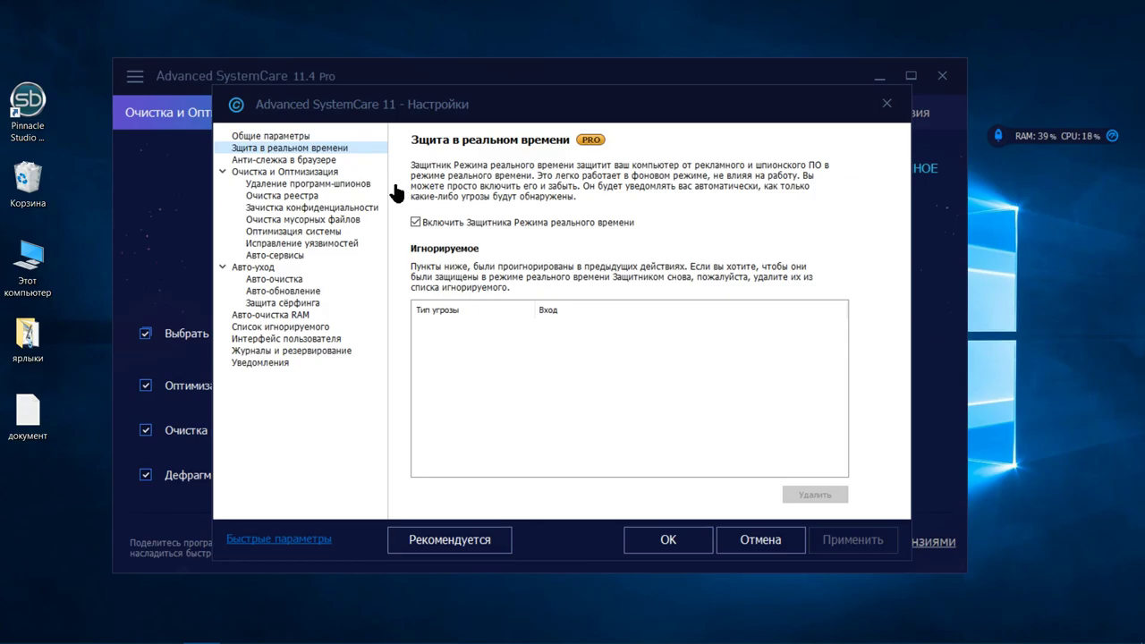
click(315, 161)
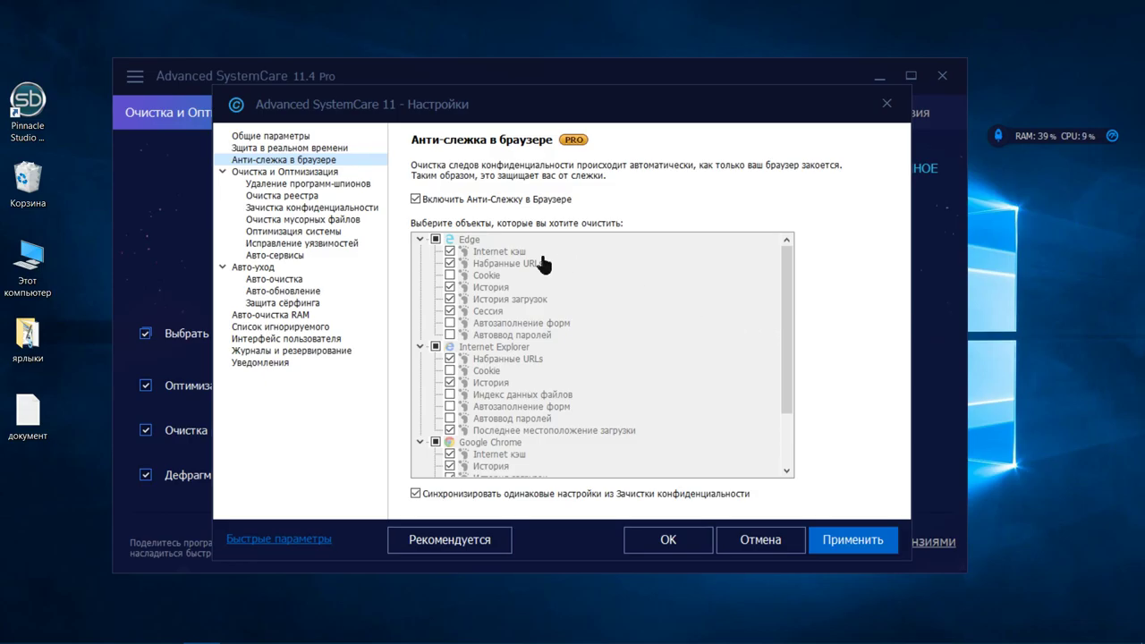
Step: Review the spyware removal settings with the available scan priorities, and the list of registry cleaning items
click(328, 183)
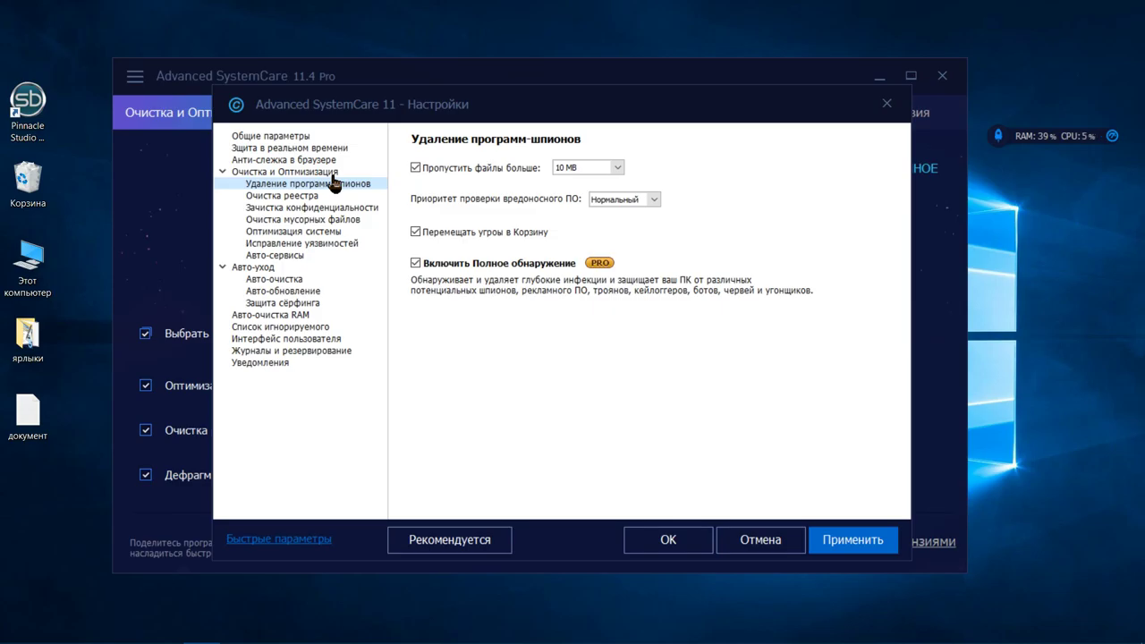
click(653, 200)
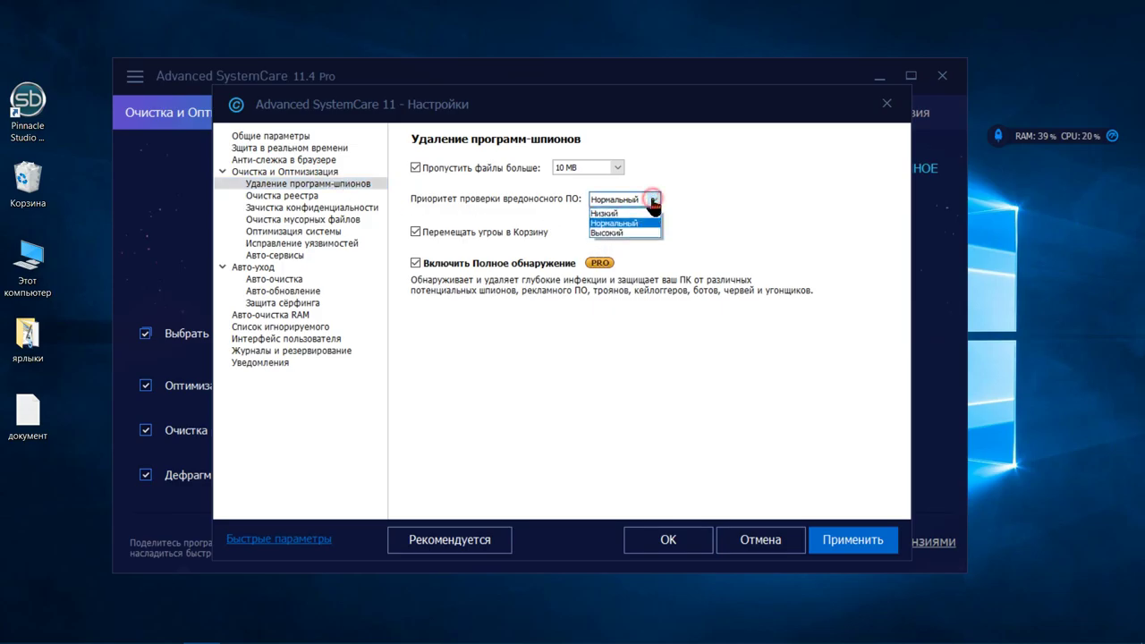
click(654, 202)
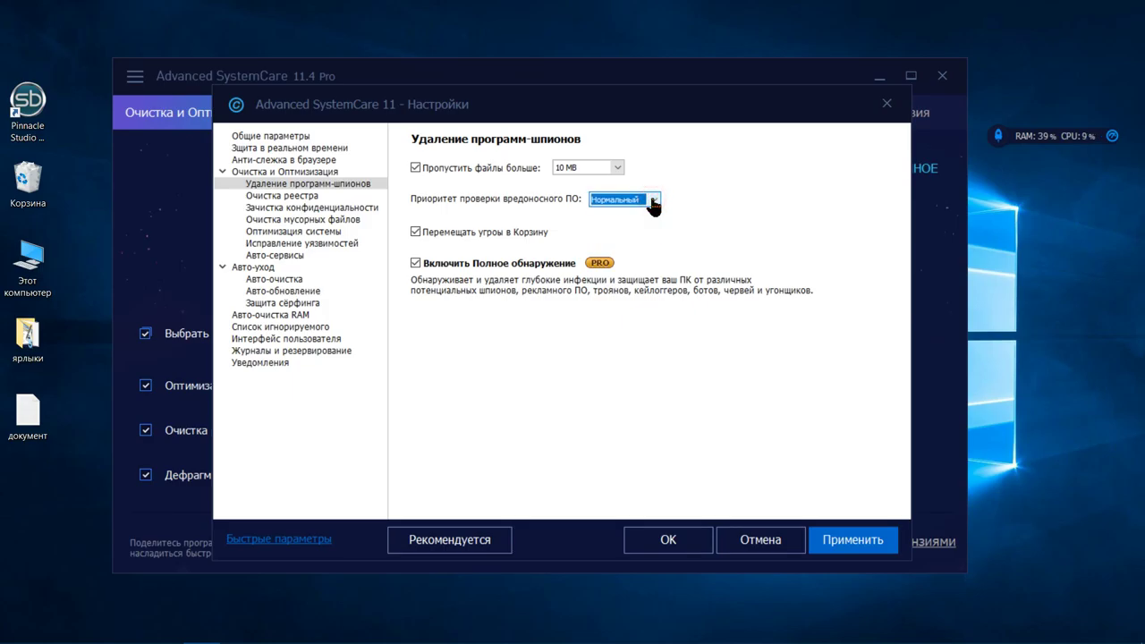
click(654, 202)
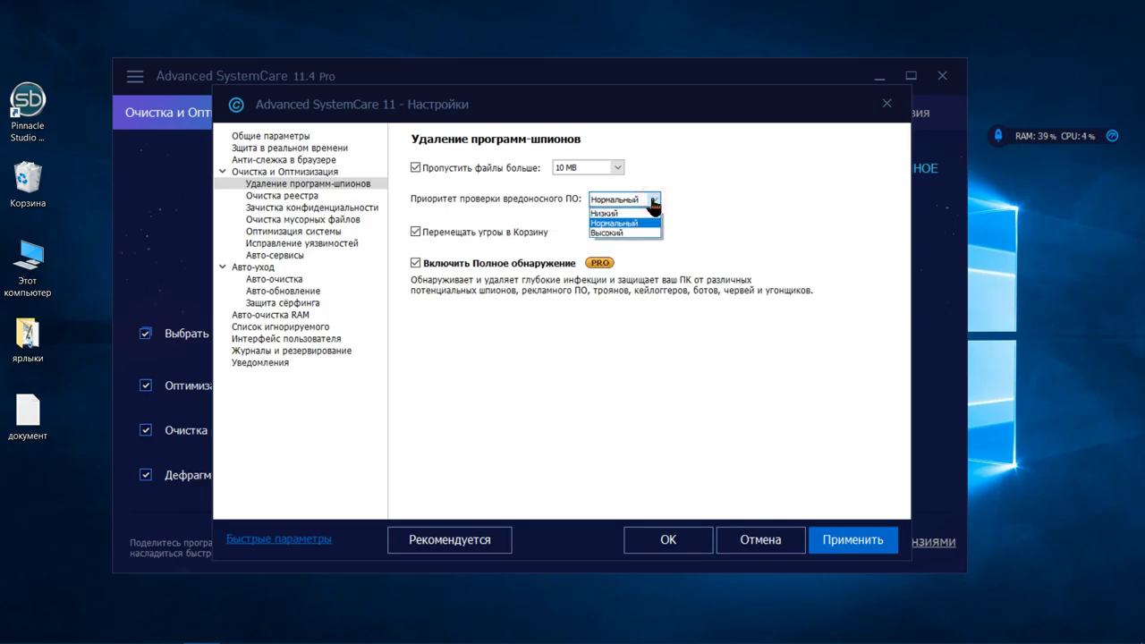
click(654, 204)
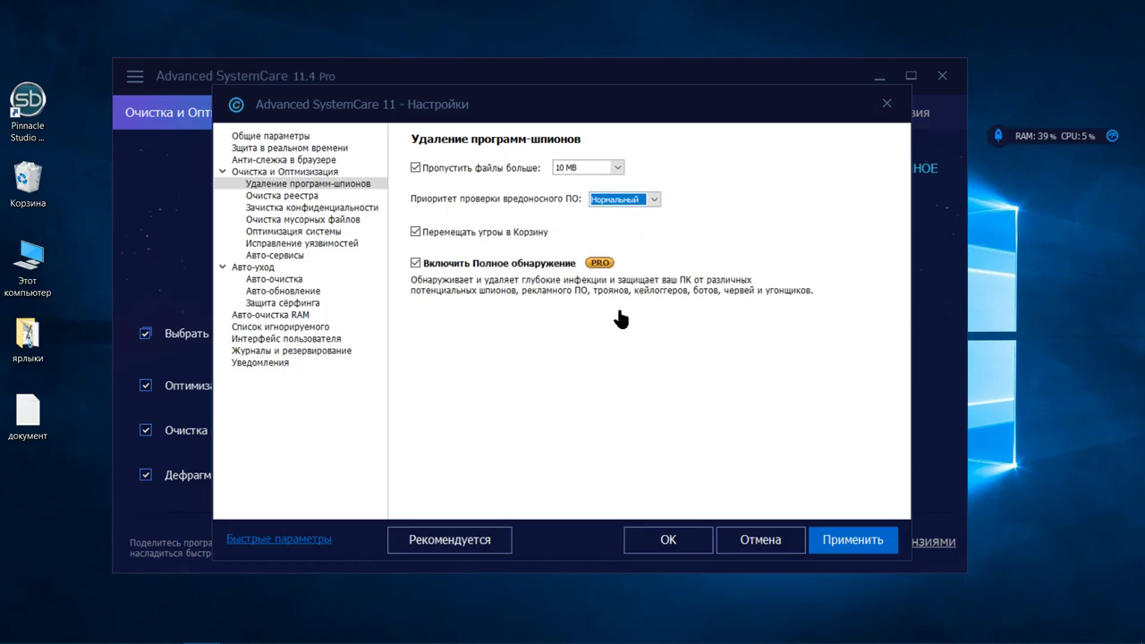
click(307, 196)
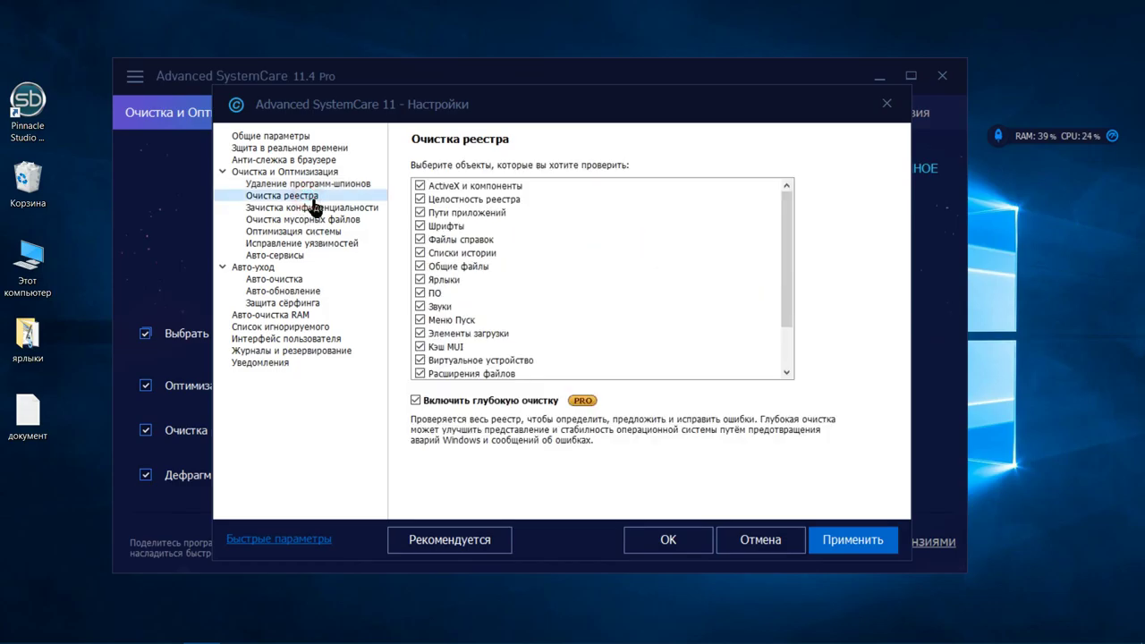
scroll(464, 232, down, 2)
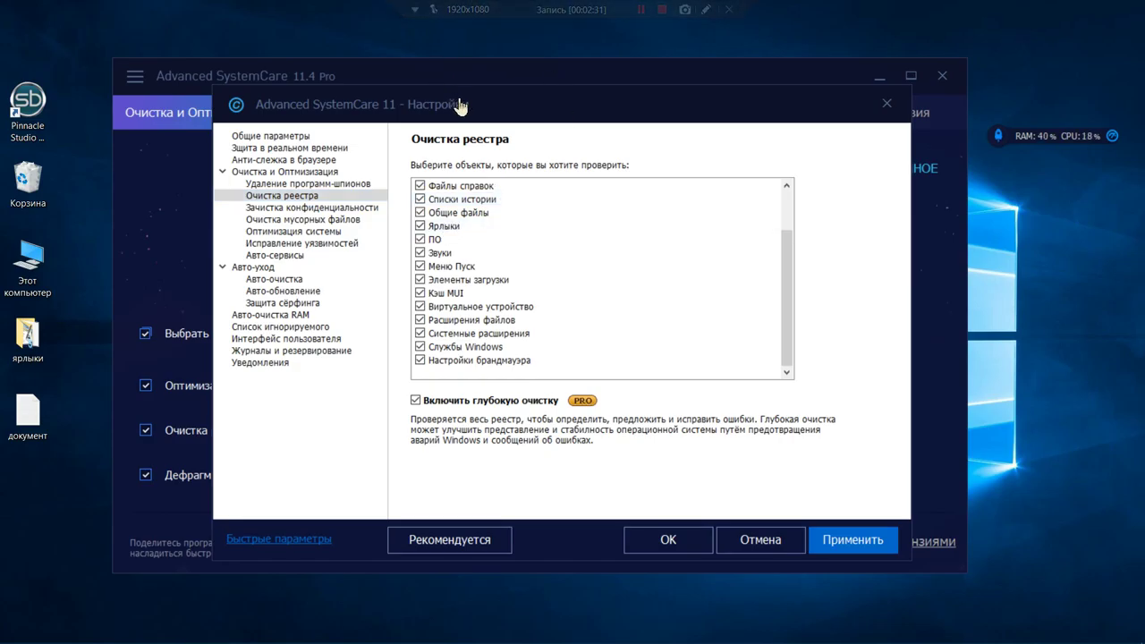
Step: Open the desktop folder ярлыки, launch CCleaner from it for a look, close CCleaner and return to the settings window
click(40, 257)
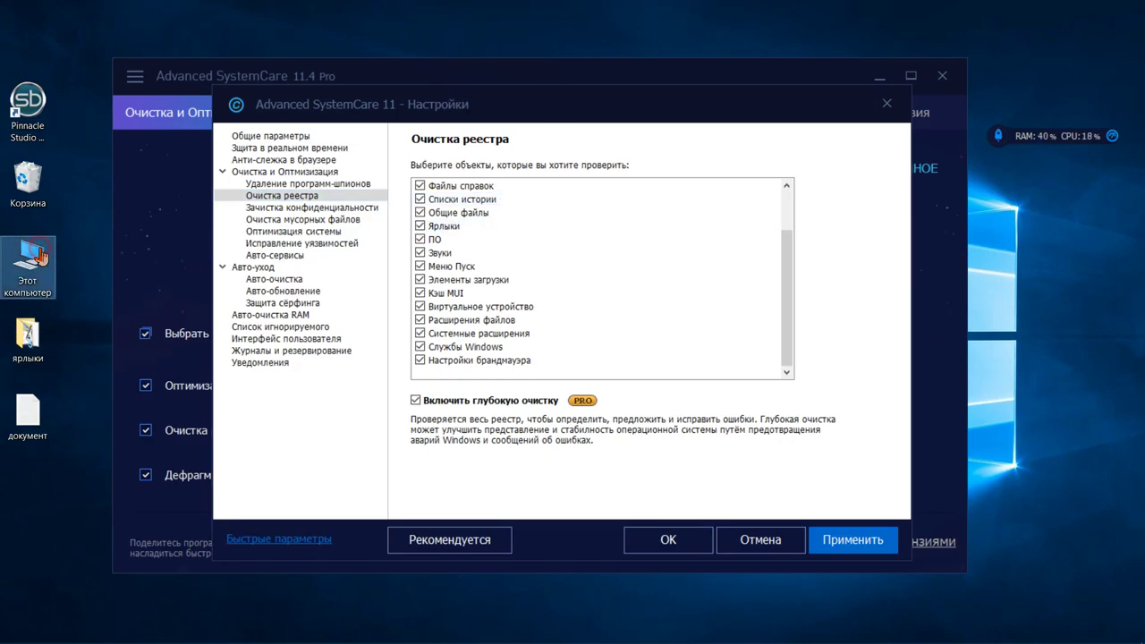
double_click(34, 338)
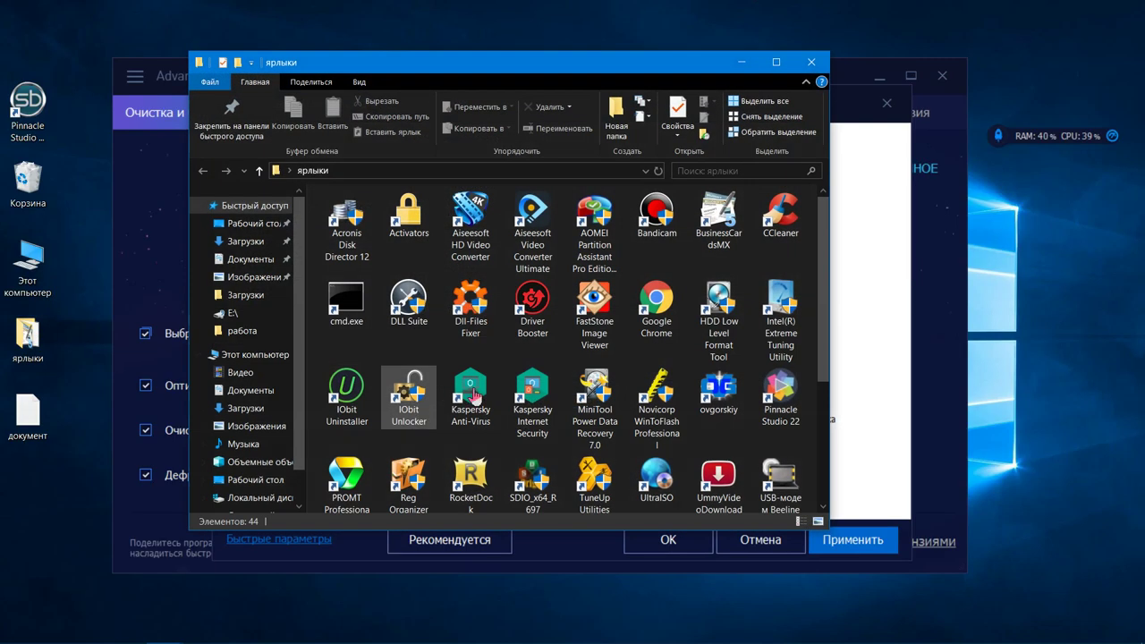
scroll(473, 393, down, 3)
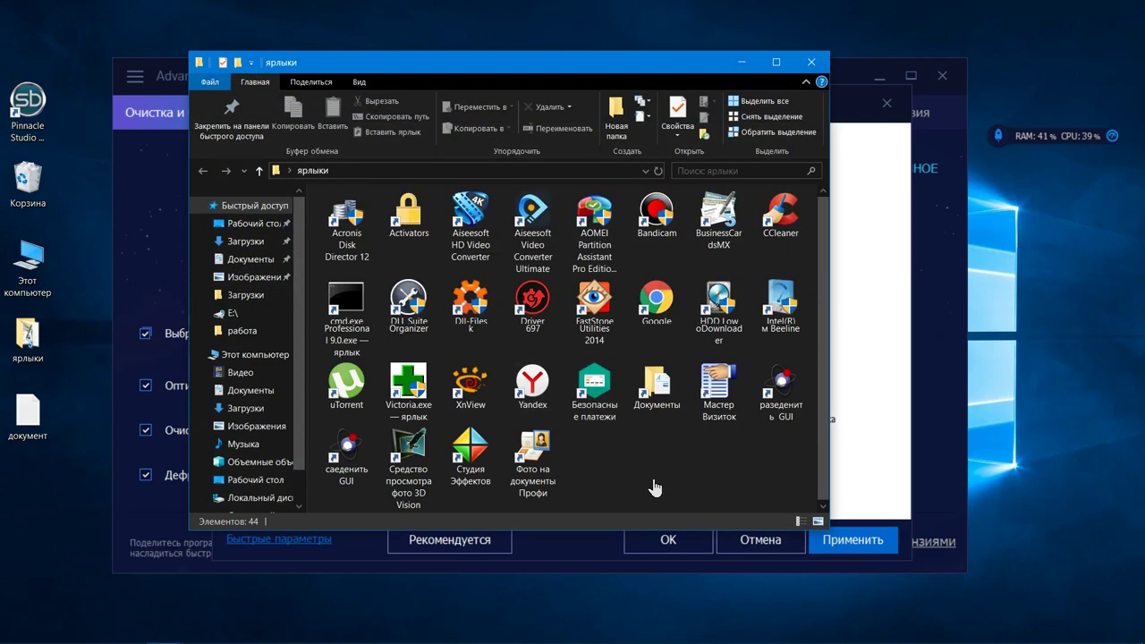
click(794, 230)
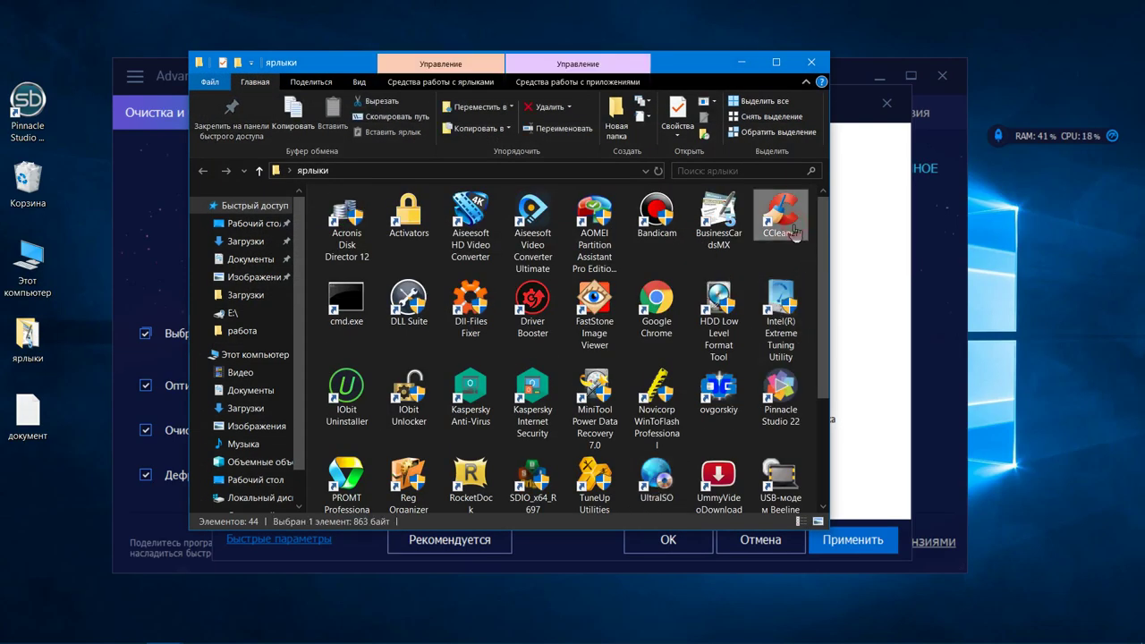
double_click(794, 230)
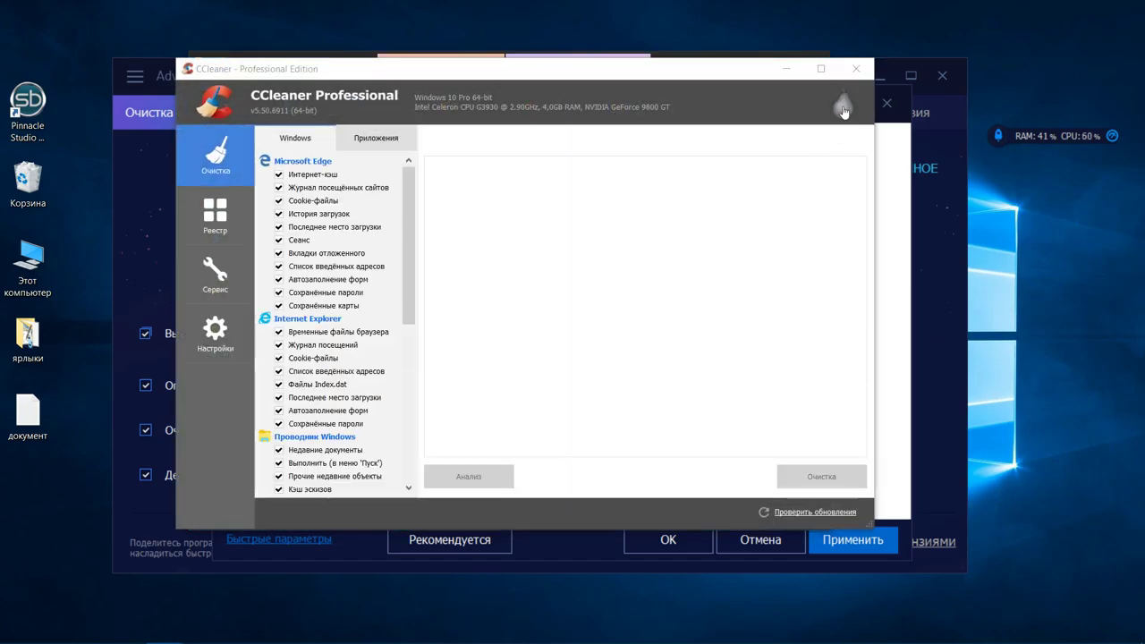
click(858, 72)
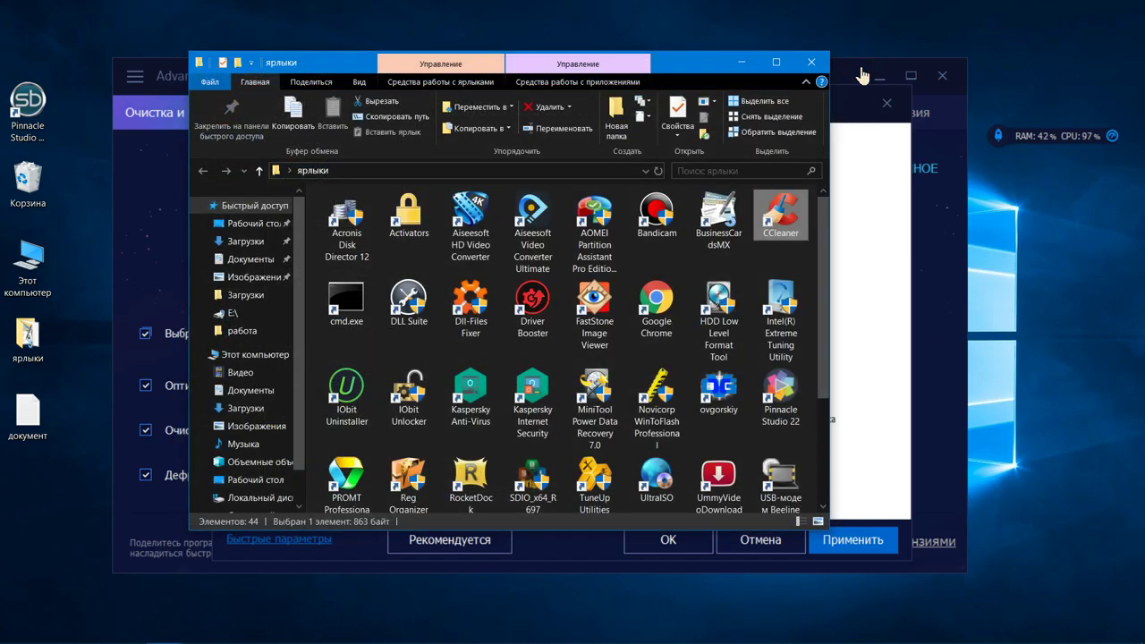
click(865, 143)
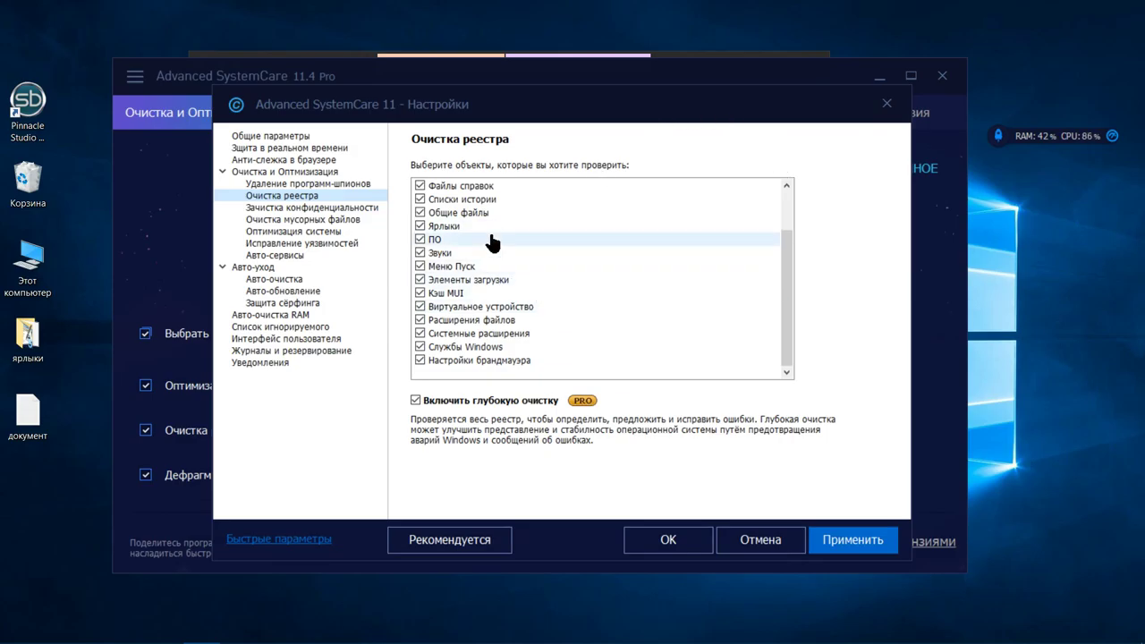
Step: Examine the privacy sweep items for browsers and Windows, and revisit the neighbouring cleaning and optimization pages
click(331, 215)
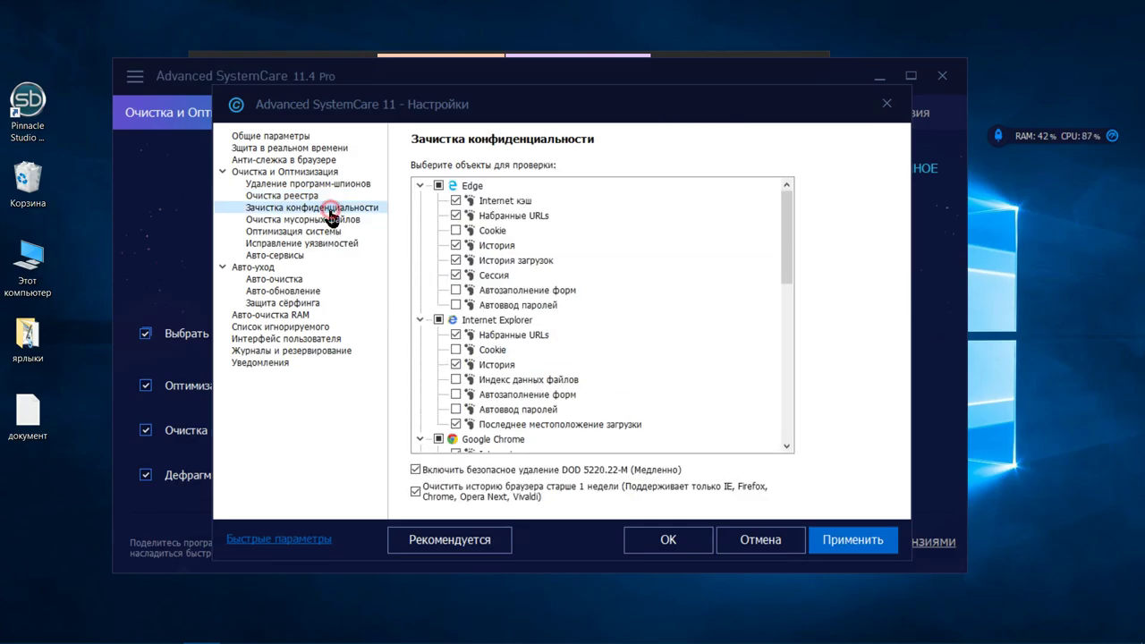
scroll(506, 224, down, 4)
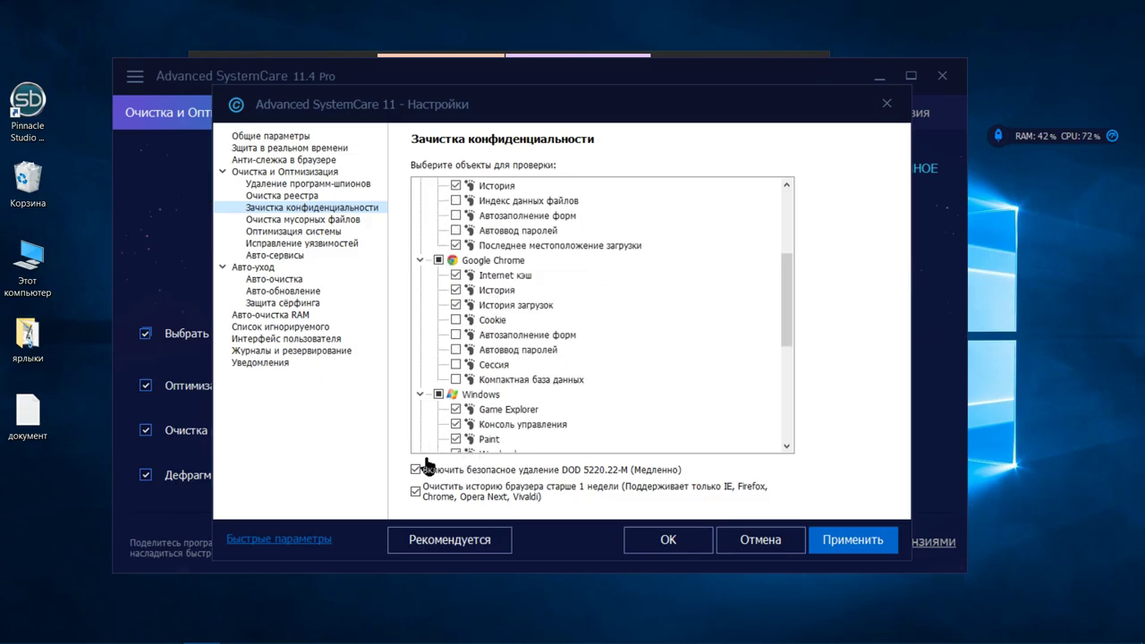
click(333, 220)
click(333, 183)
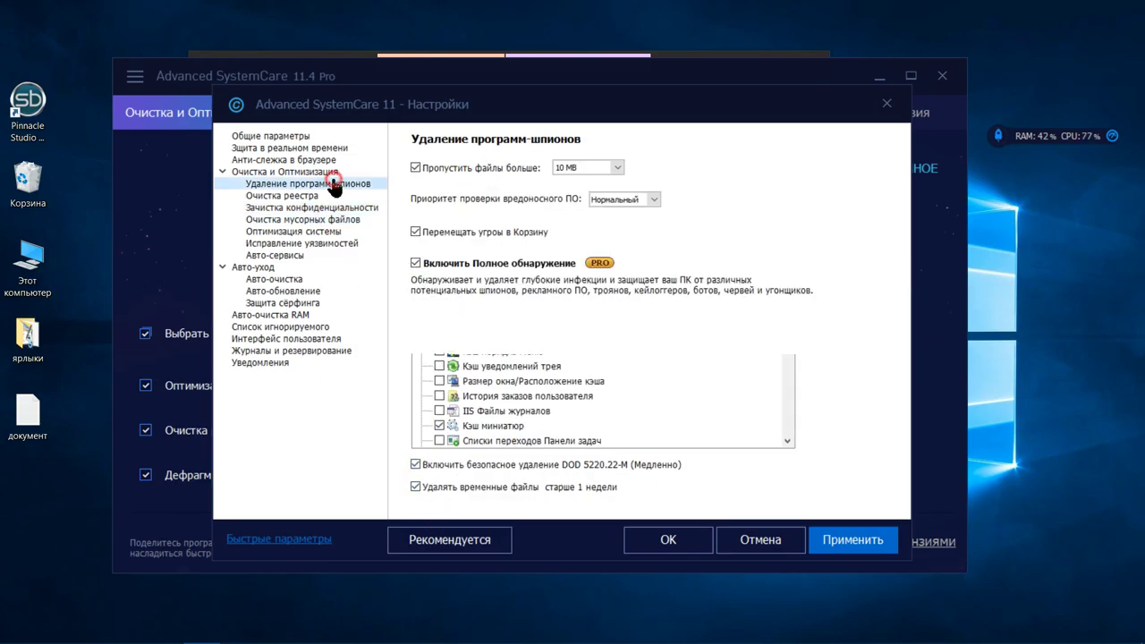
click(318, 196)
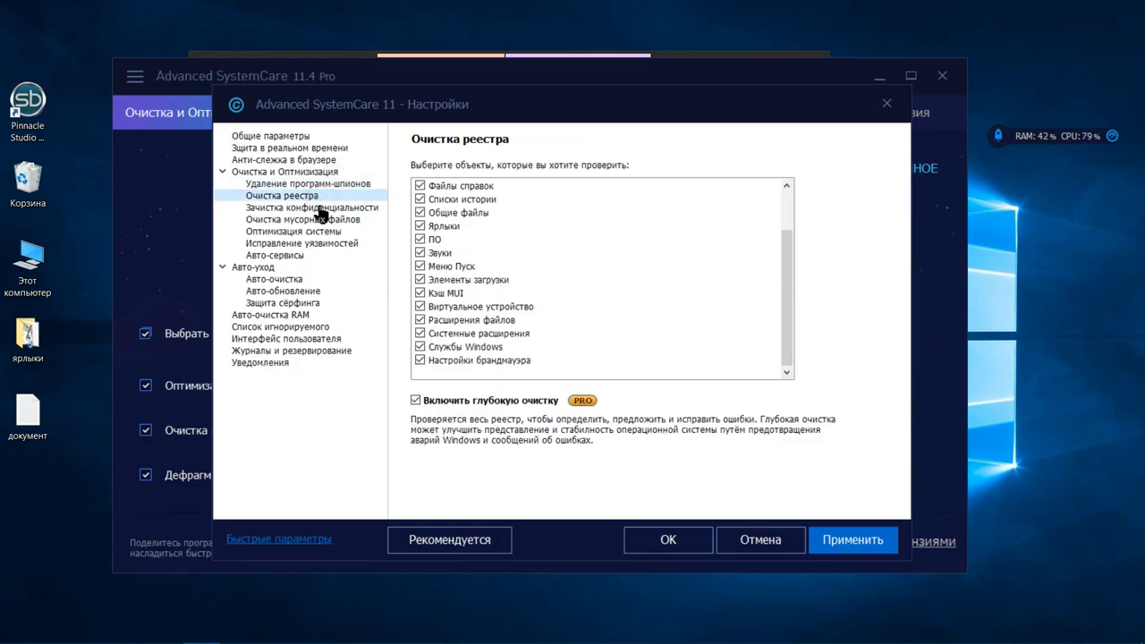
click(320, 208)
Step: Examine the full list of junk file cleaning items, down to the applications and input method editors
click(322, 221)
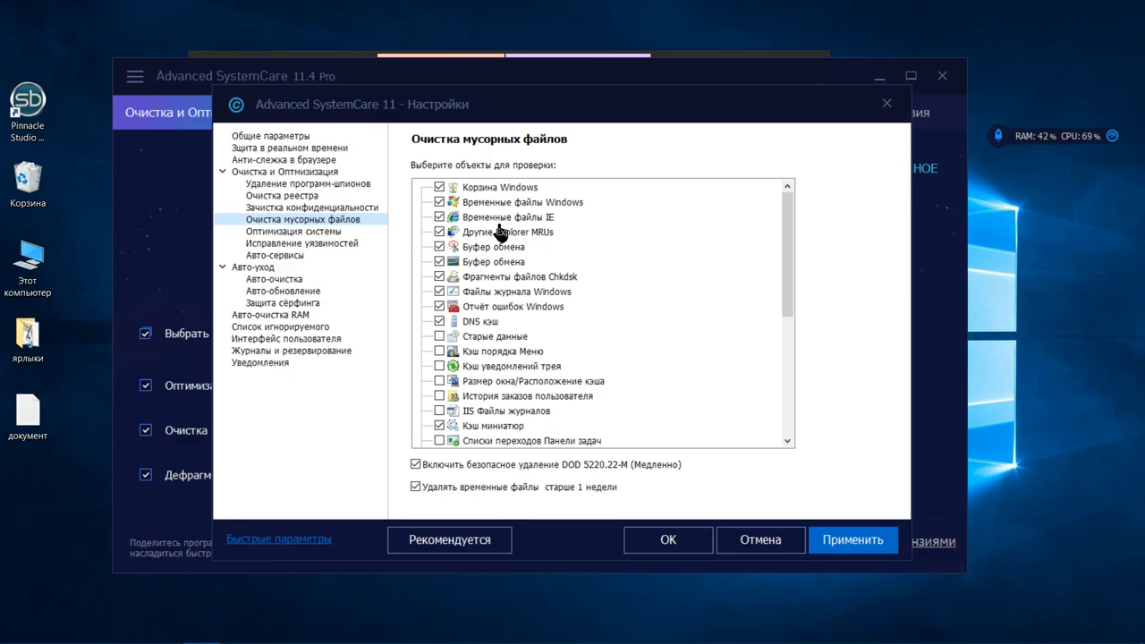
scroll(471, 320, down, 1)
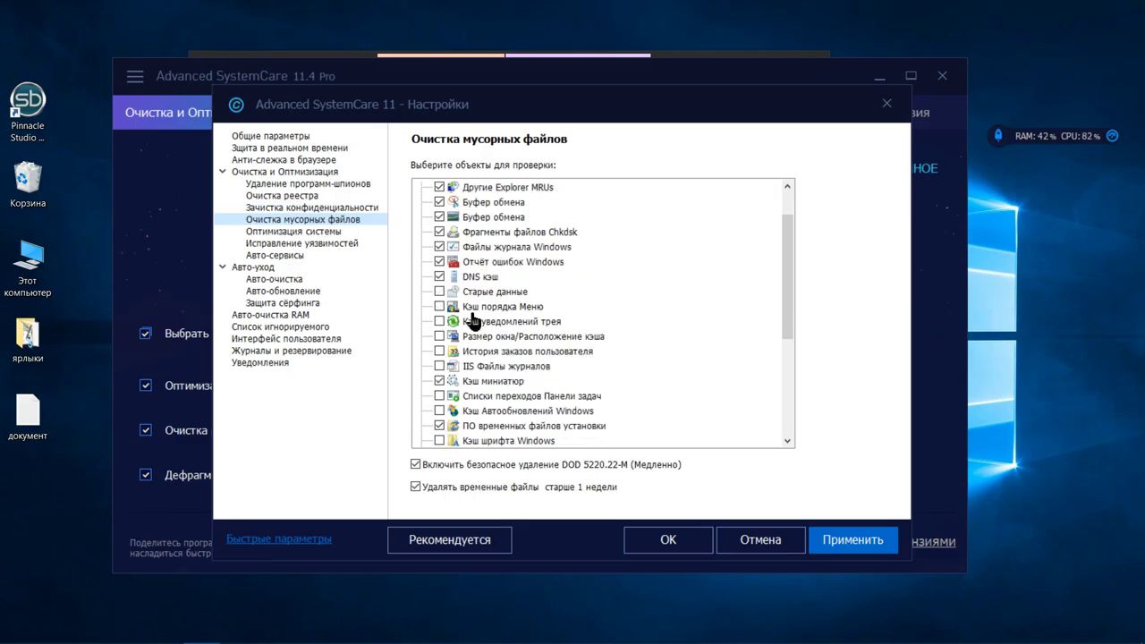
scroll(471, 321, down, 4)
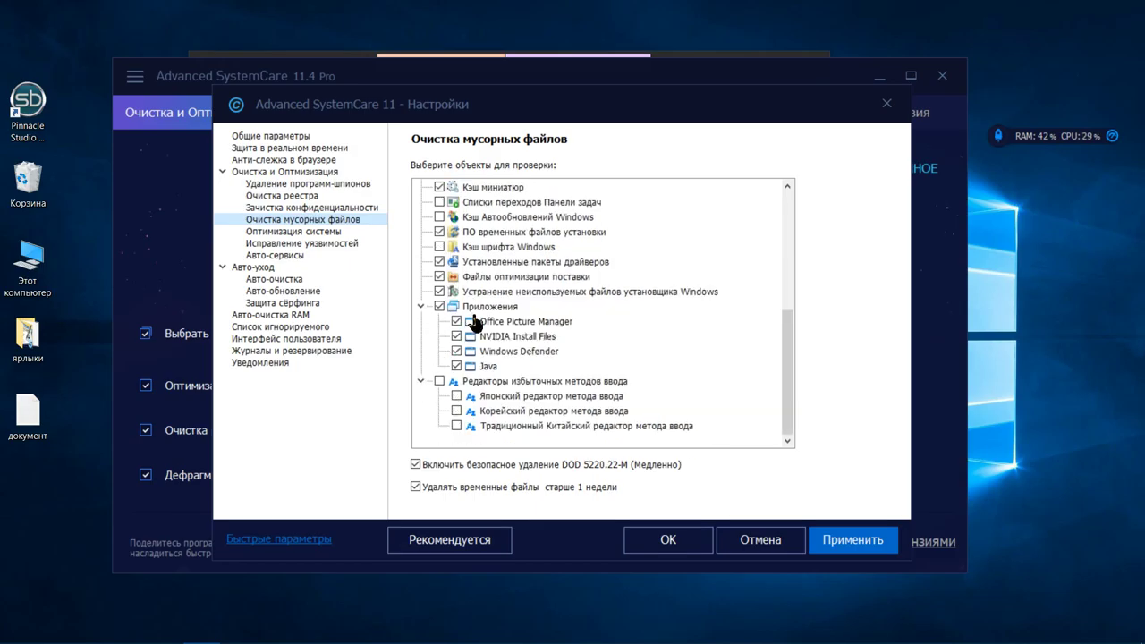
Step: Review the computer optimization profiles in the system optimization settings and choose Беспроводной as the network optimization type
click(319, 233)
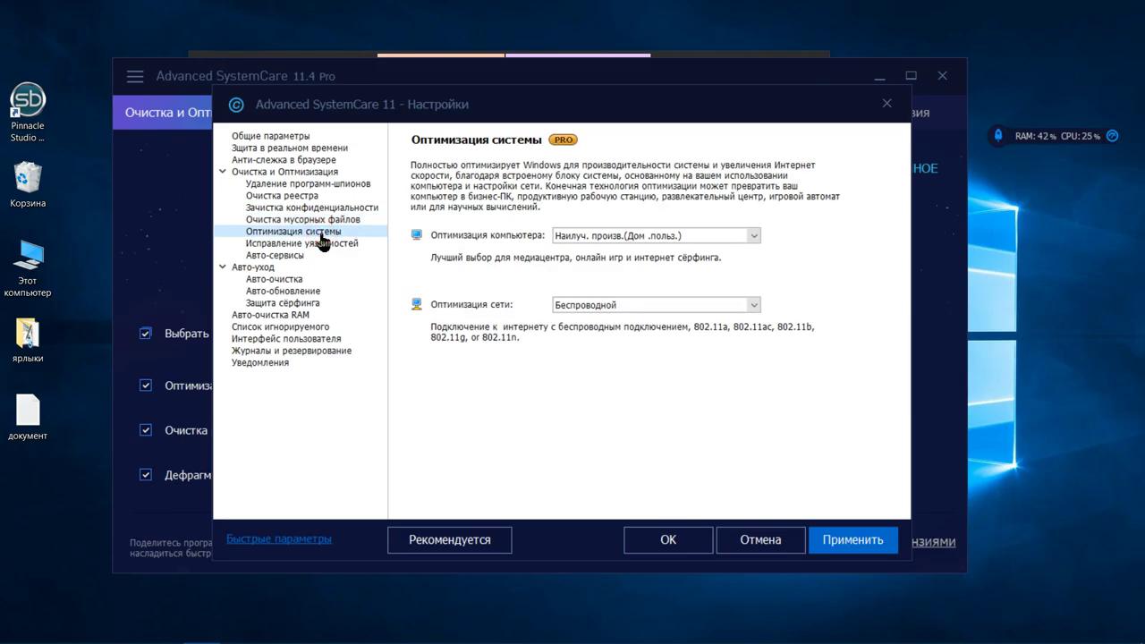
click(754, 237)
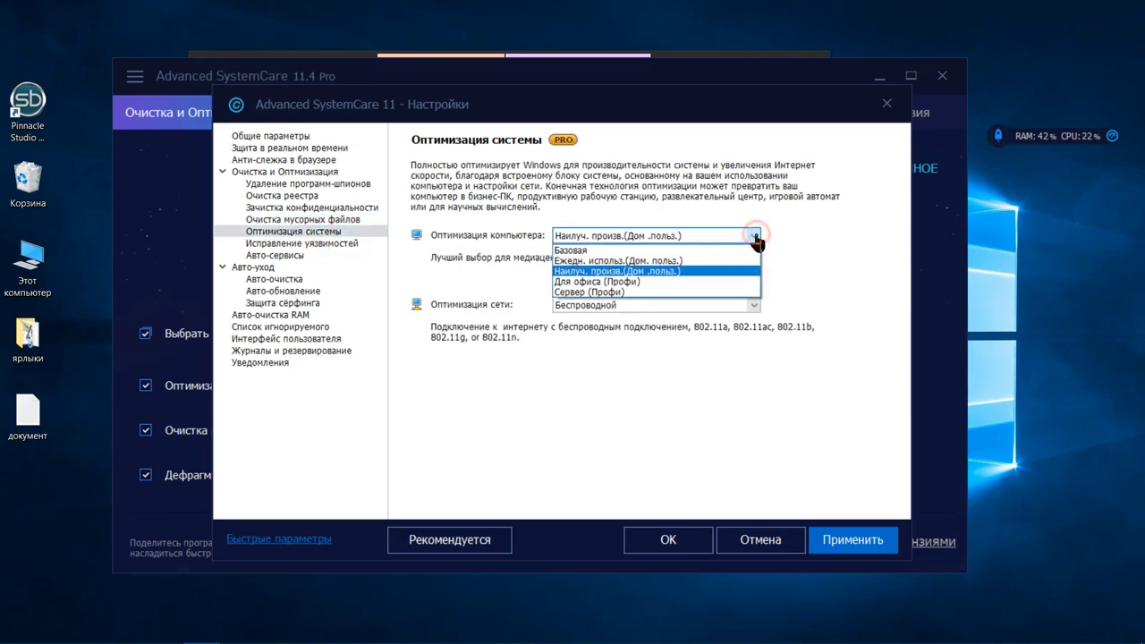
click(756, 238)
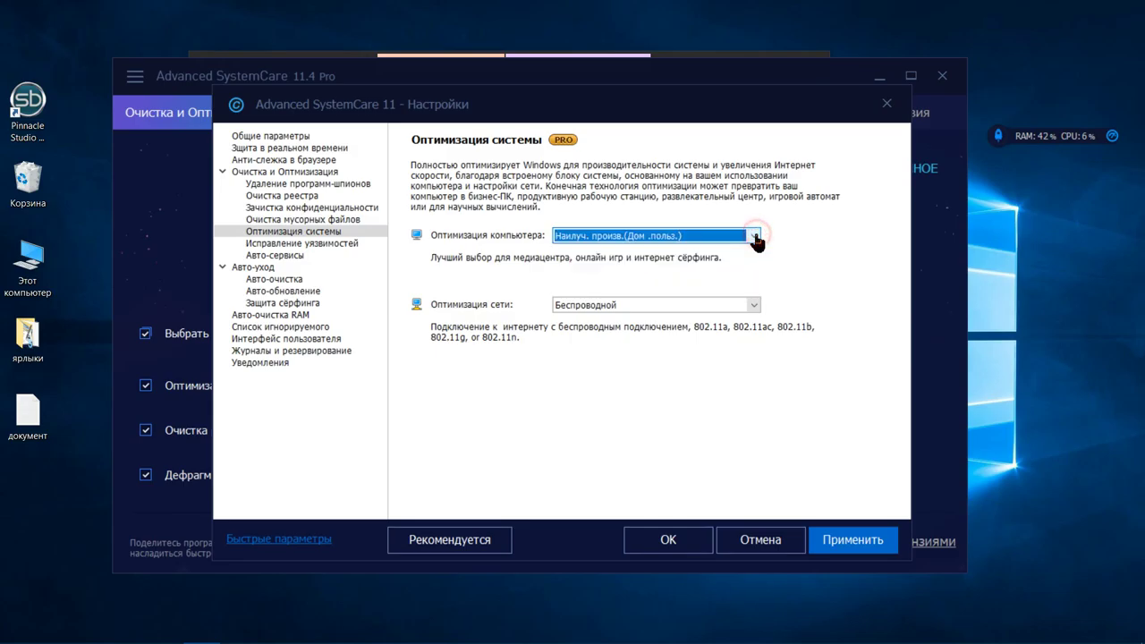
click(756, 238)
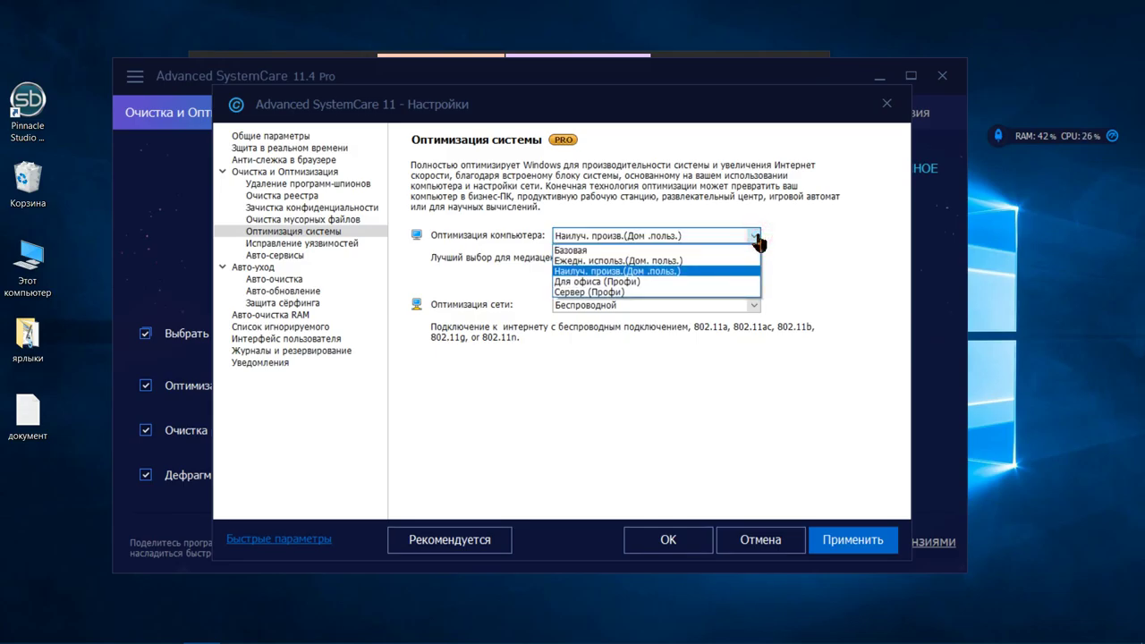
click(756, 238)
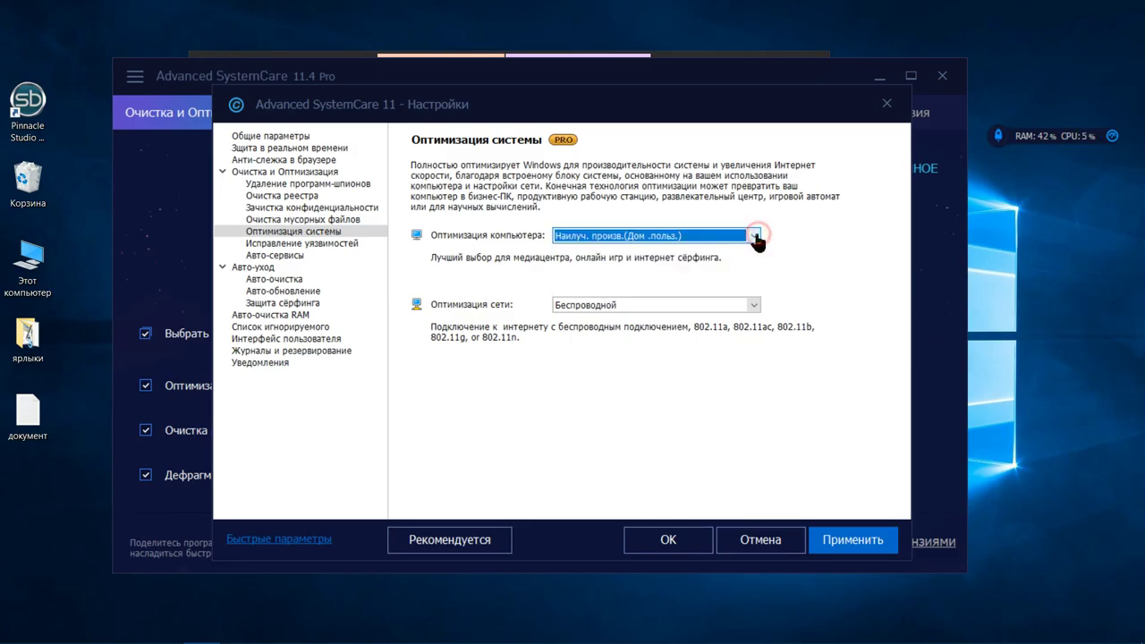
click(755, 307)
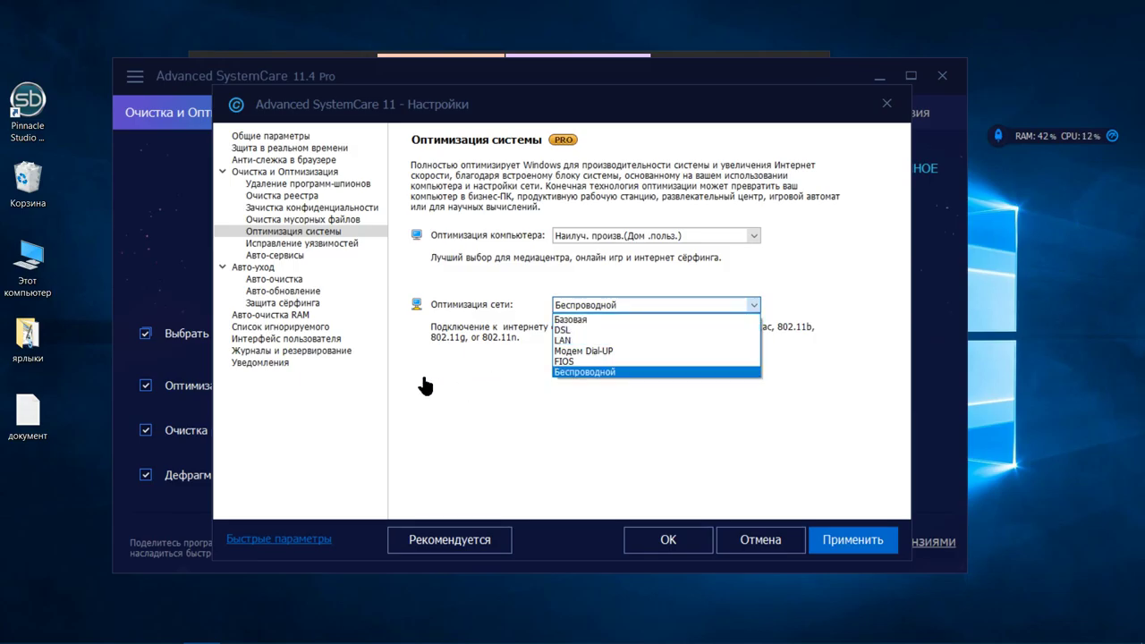
click(556, 371)
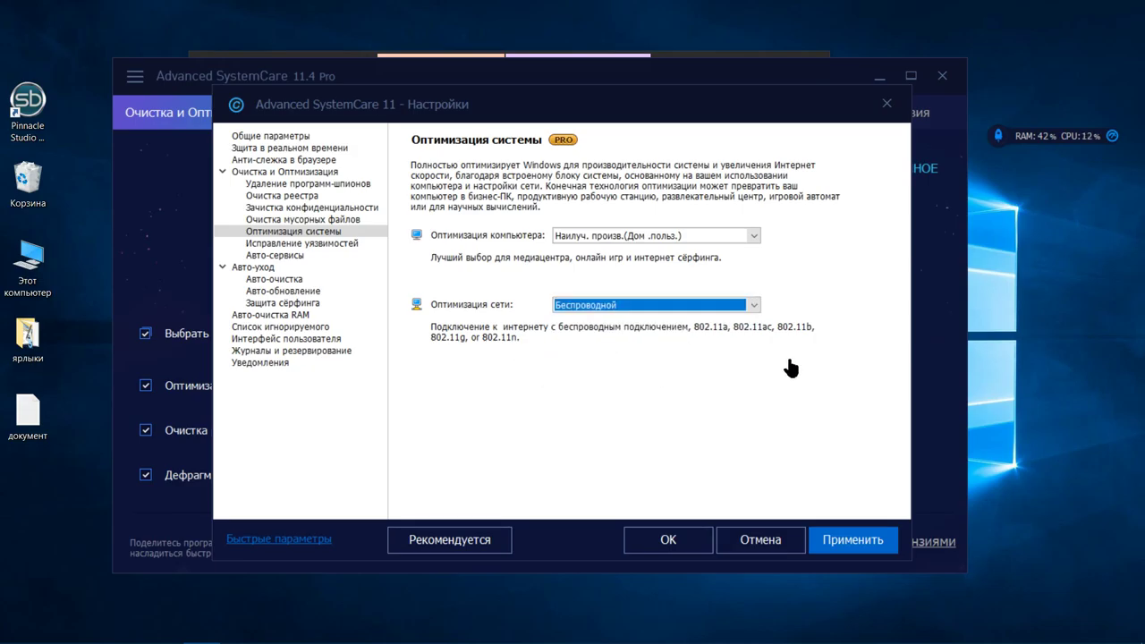
Step: View the vulnerability fix settings, and try switching drive F: to SSD and back to HDD in the Авто-сервисы settings
click(338, 252)
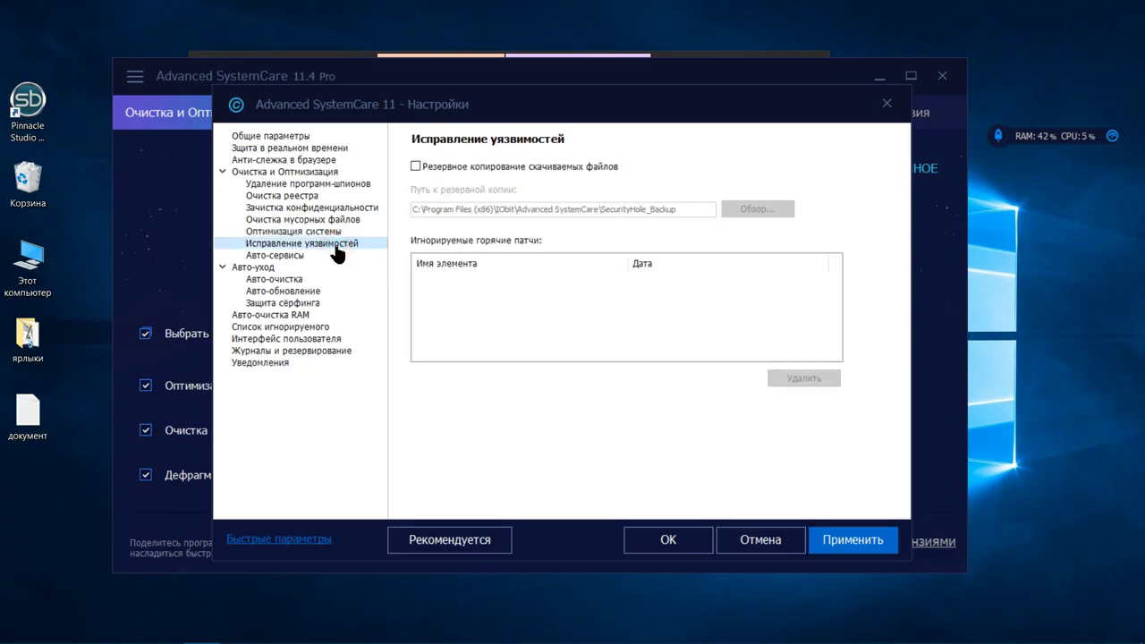
click(285, 257)
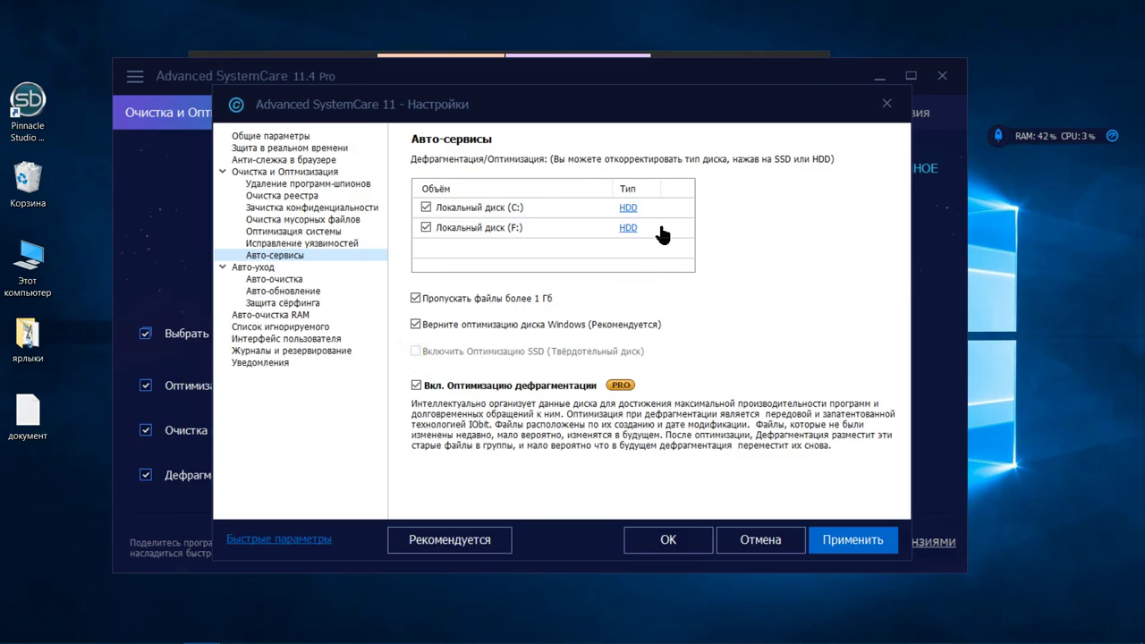
click(629, 228)
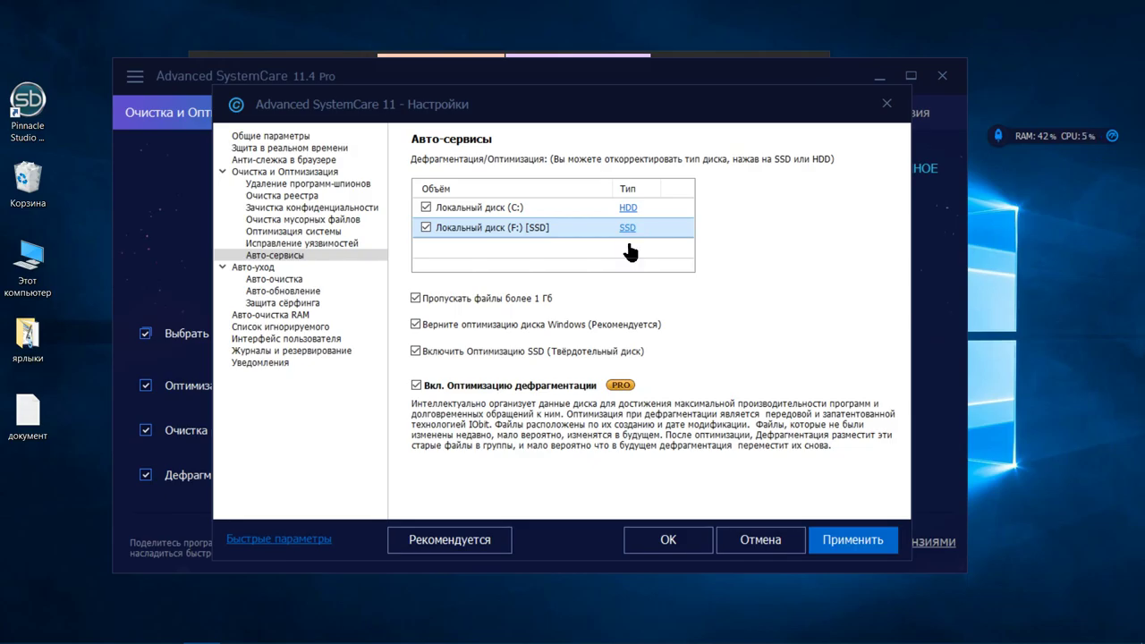
click(627, 231)
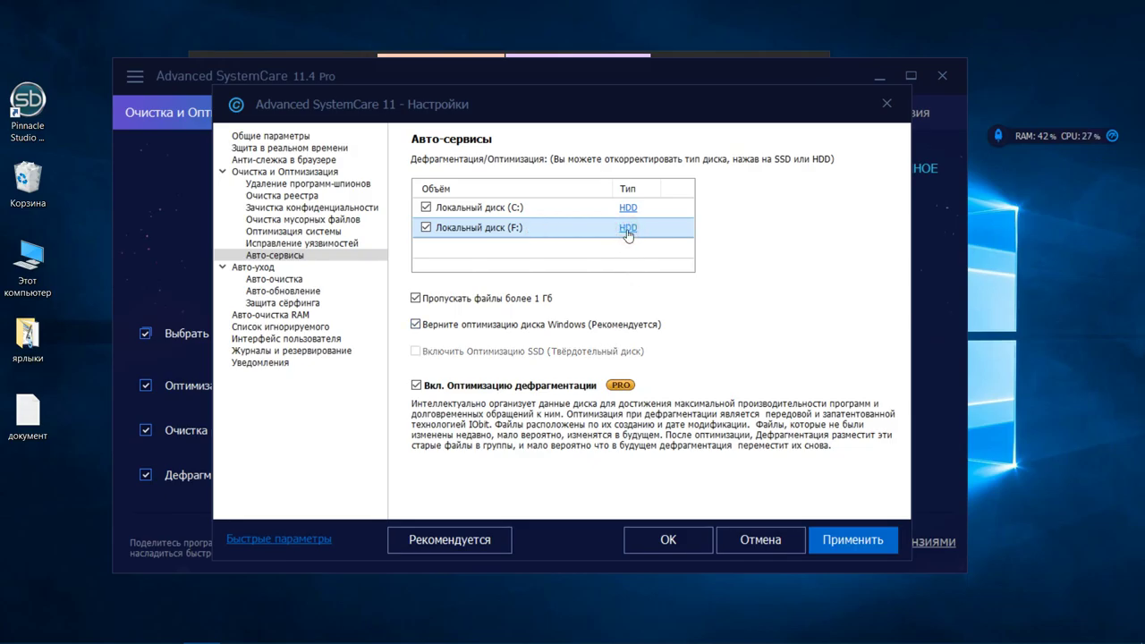
click(630, 230)
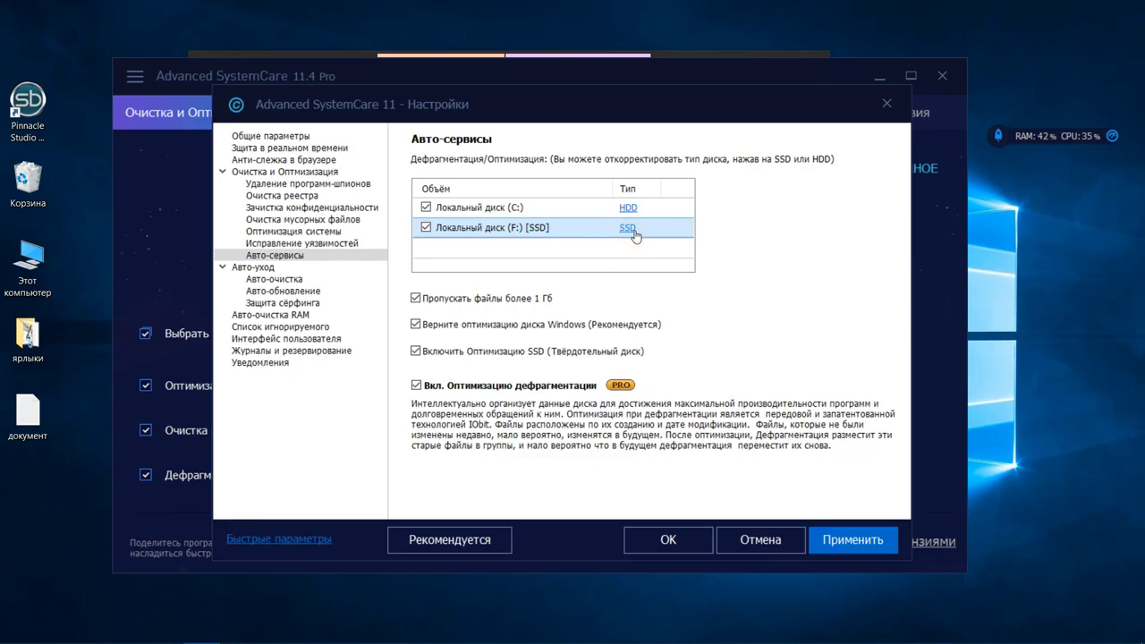
click(630, 230)
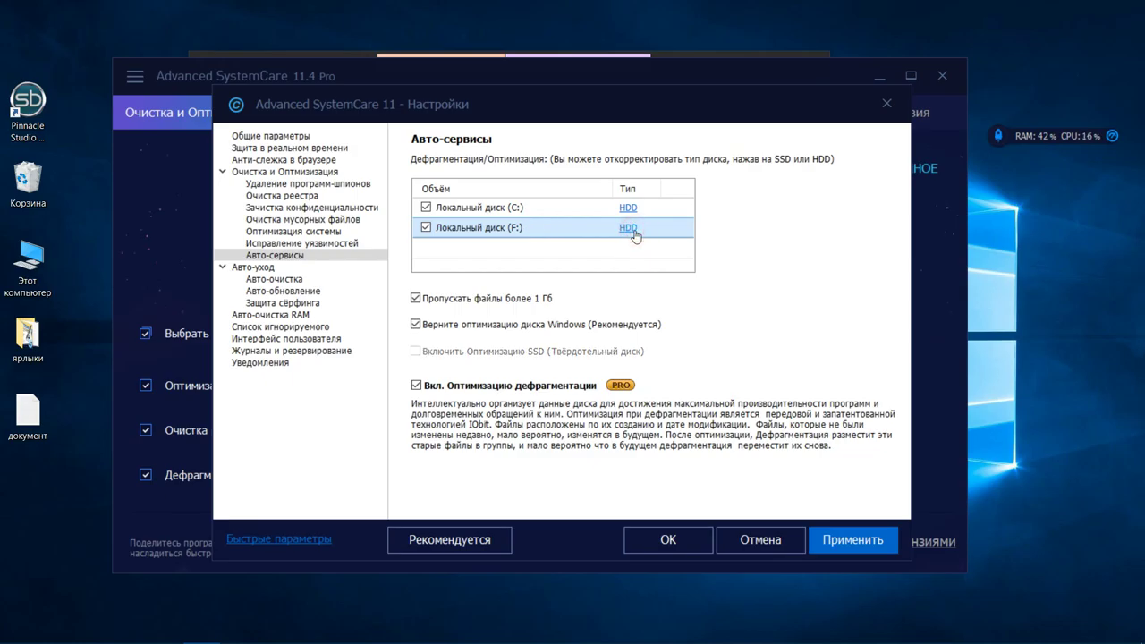
Step: Review the auto-care pages for cleaning, updating and surfing protection with its proxy fields, plus the automatic RAM cleaning page
click(293, 280)
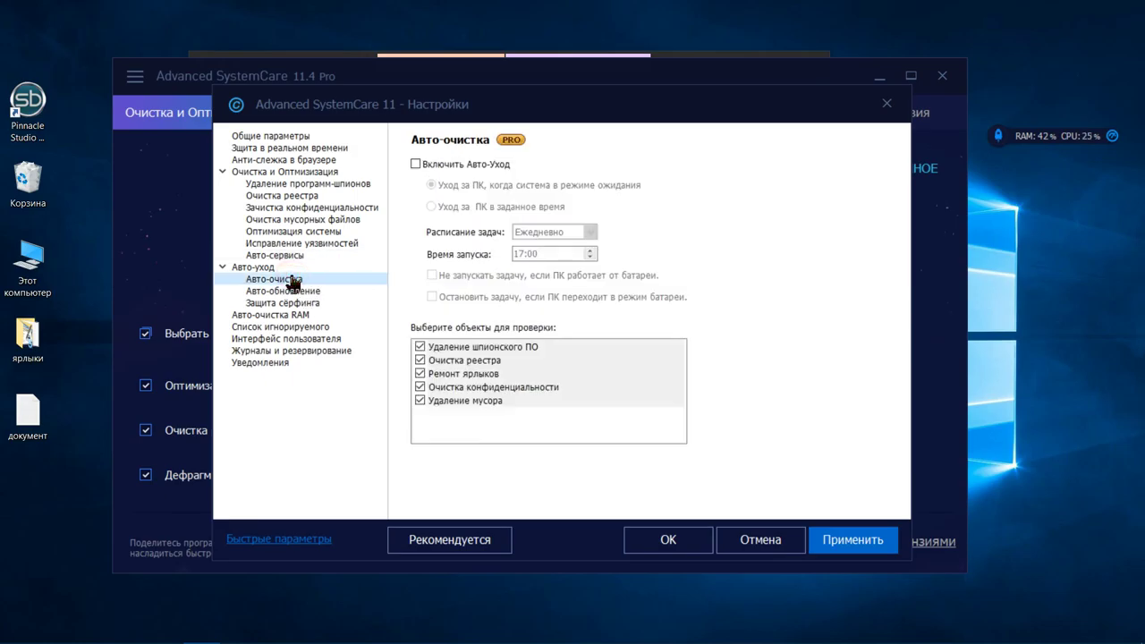
click(289, 292)
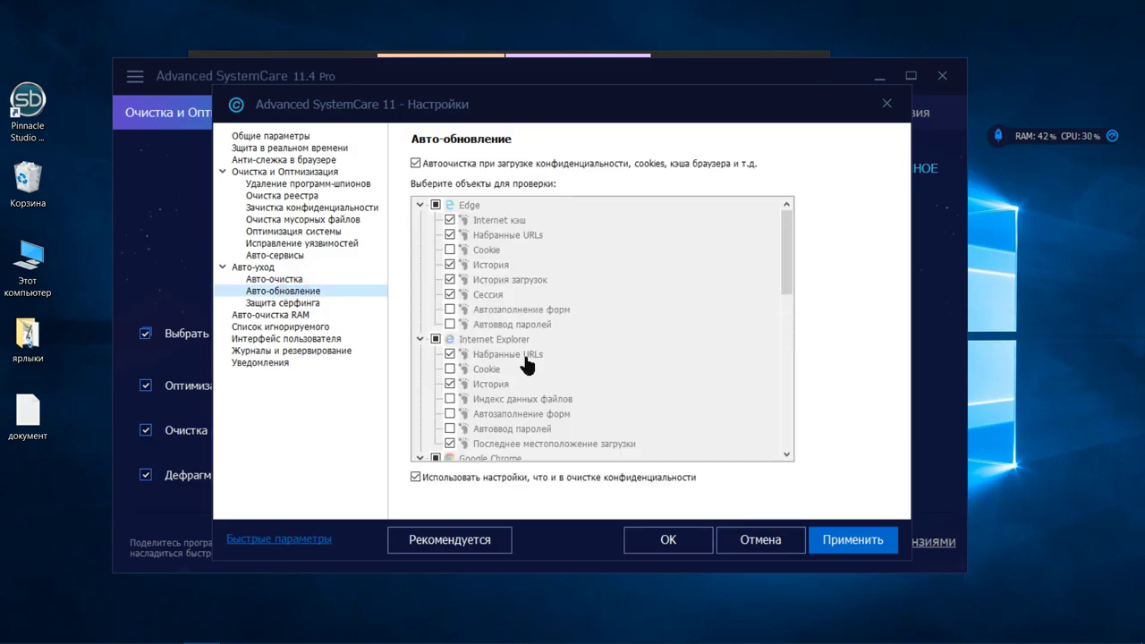
click(281, 304)
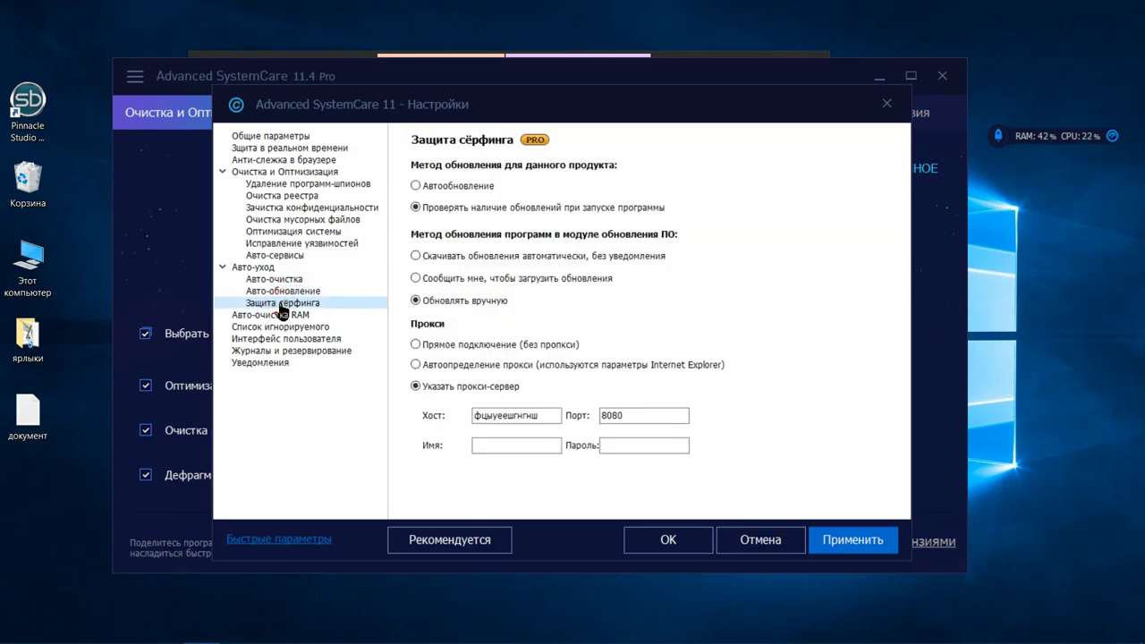
double_click(547, 413)
click(545, 414)
click(297, 316)
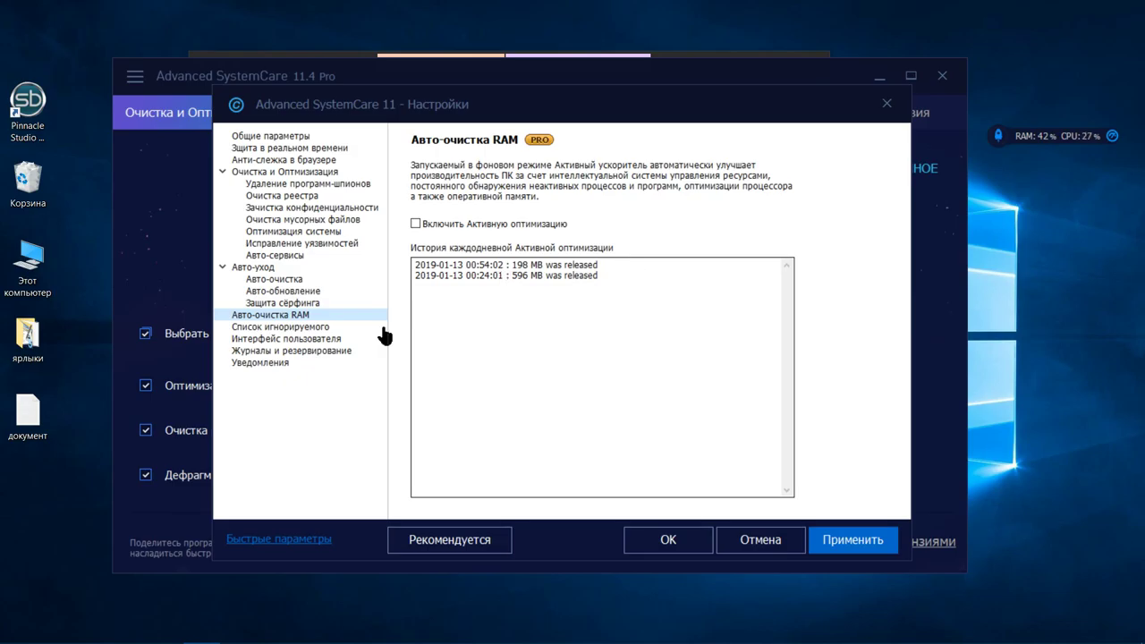
Step: Examine the ignore lists for startup and system optimization, browser cookies for deletion and keeping, and internet acceleration
click(306, 329)
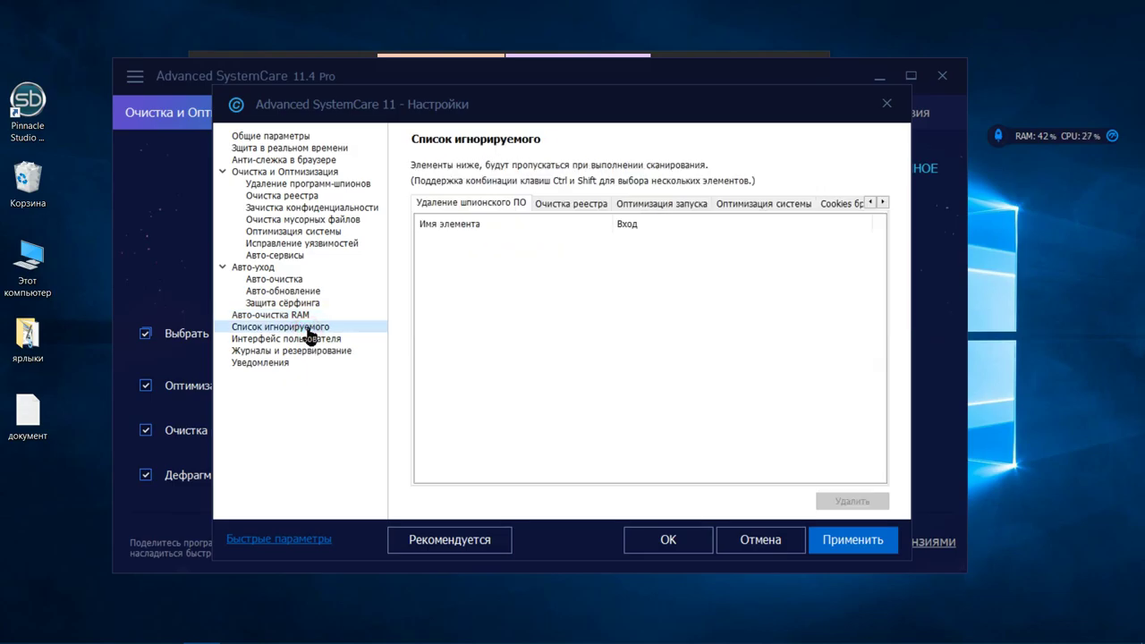
click(642, 206)
click(766, 204)
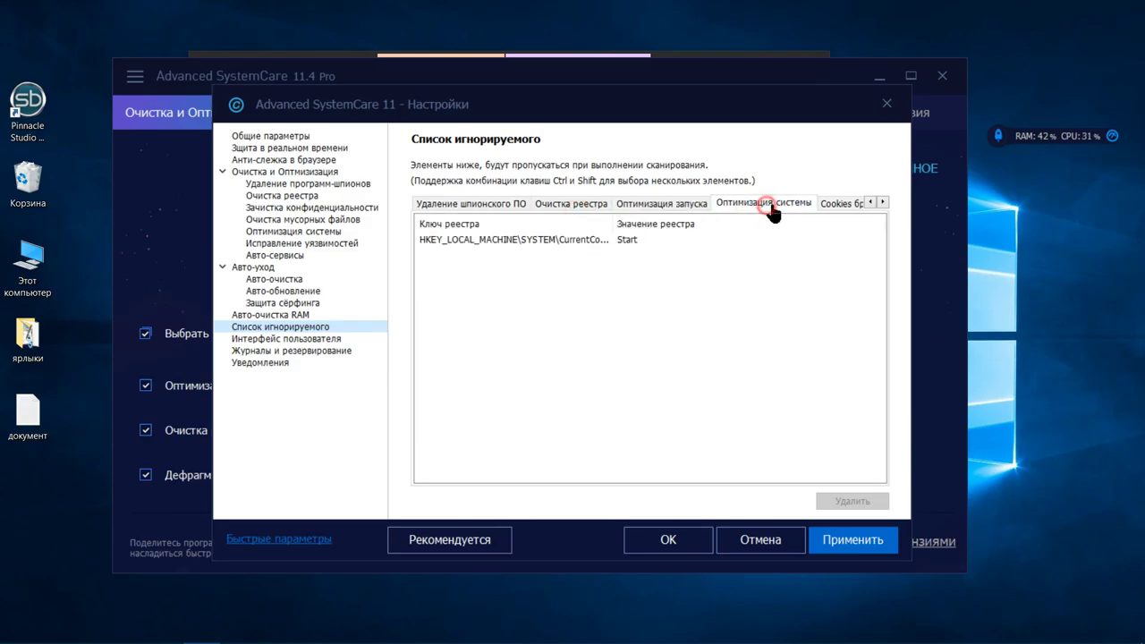
click(547, 240)
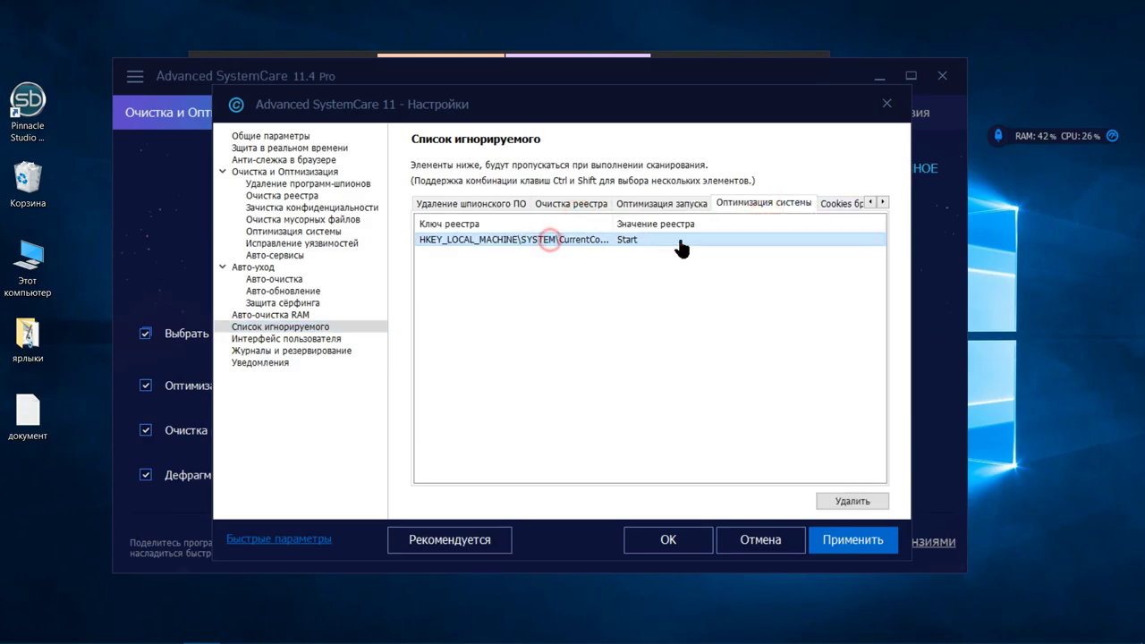
click(830, 205)
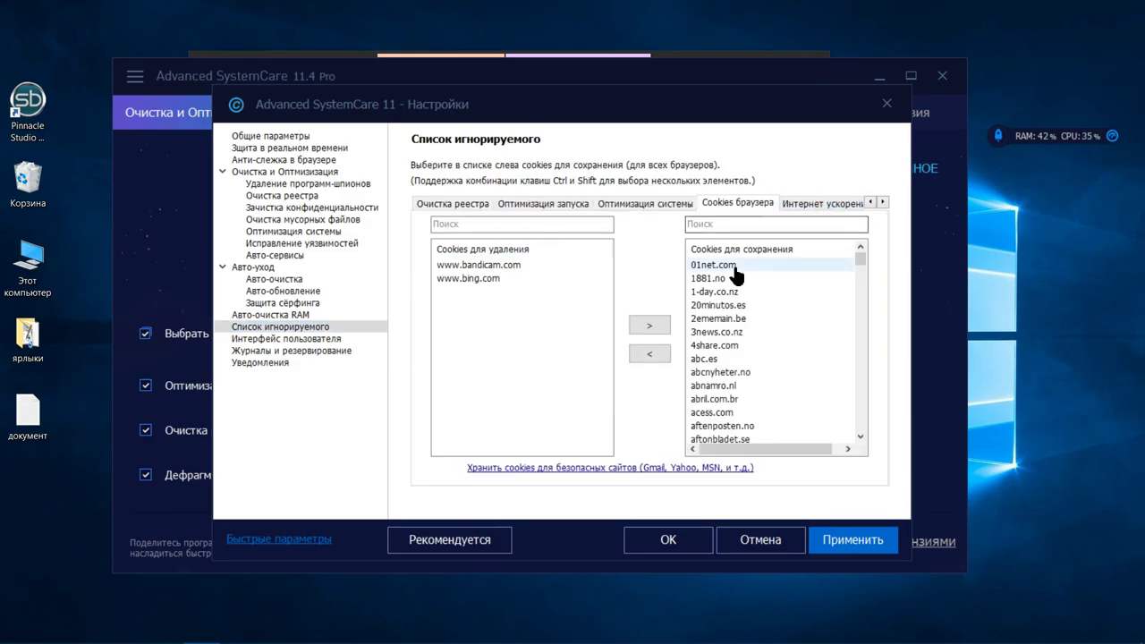
scroll(736, 276, down, 12)
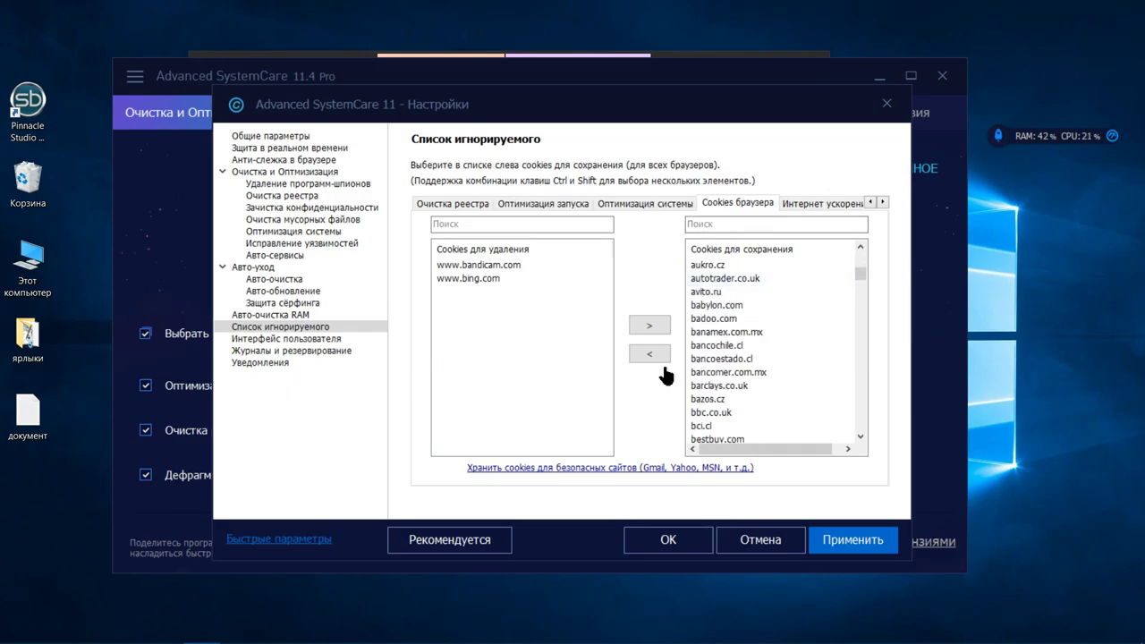
scroll(717, 347, down, 4)
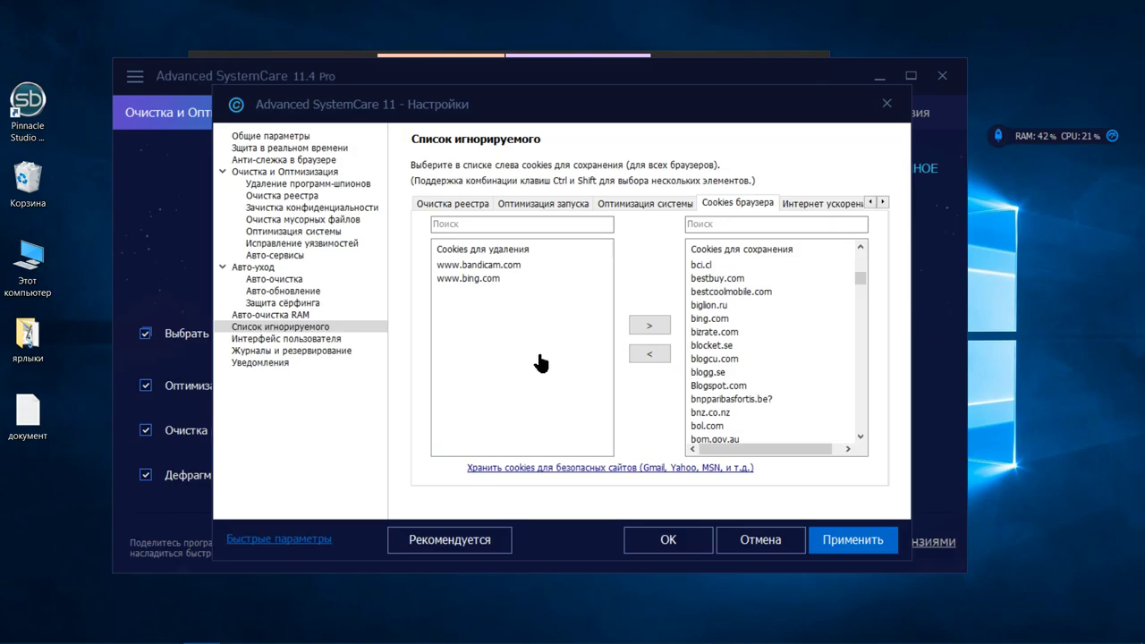
click(810, 203)
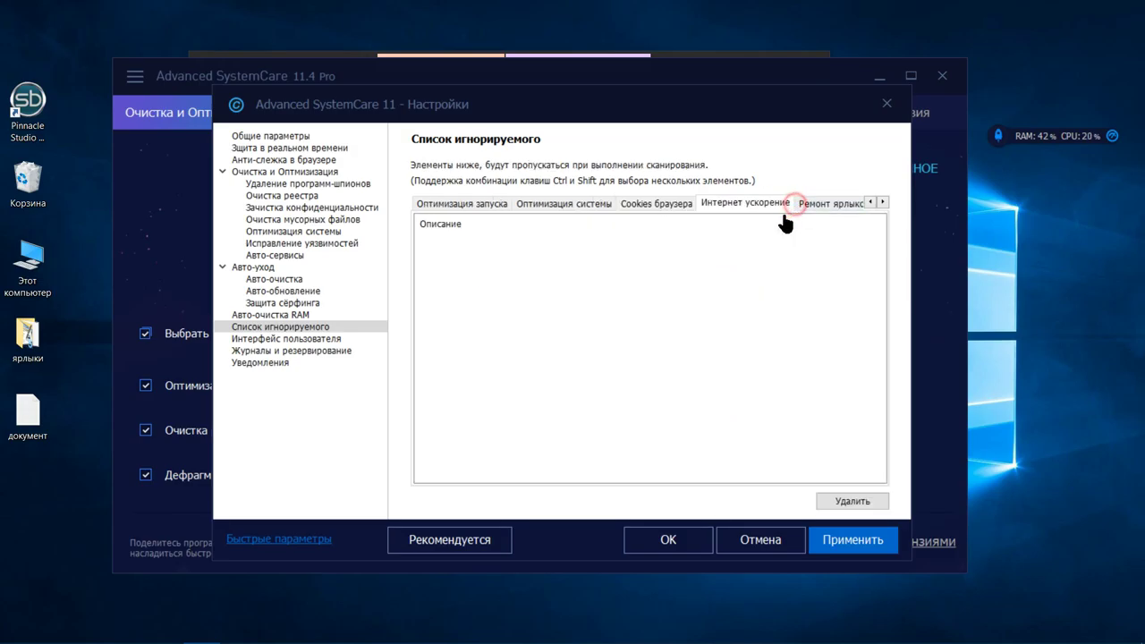
Step: Check the interface language list, and try the Значки ABC health icon style before restoring Лицо Смайлика
click(305, 339)
click(548, 177)
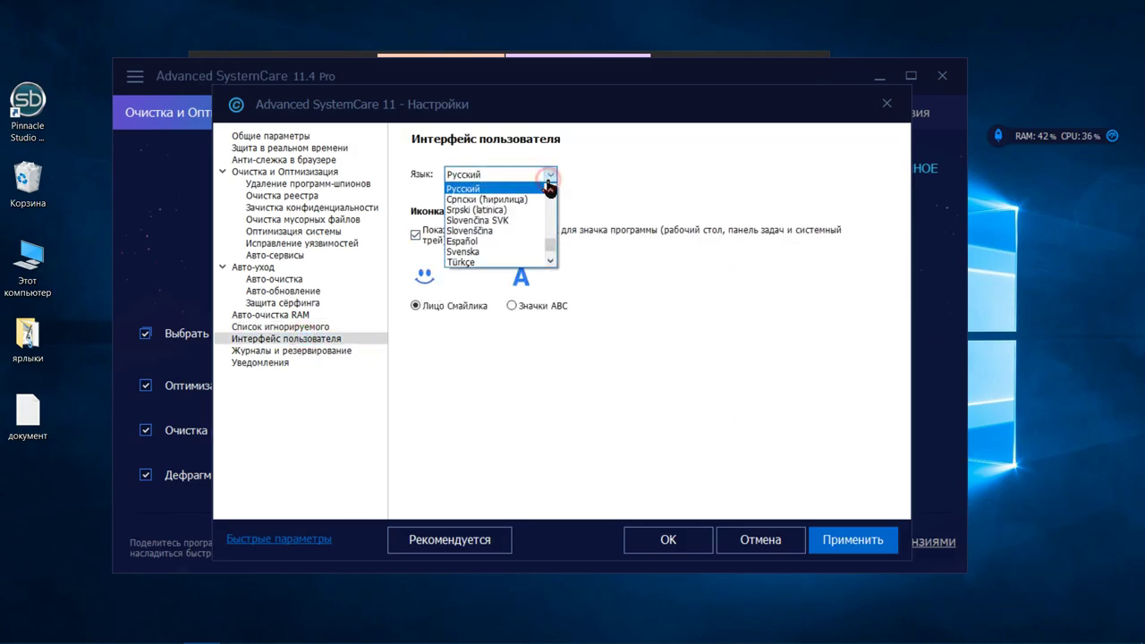
click(548, 183)
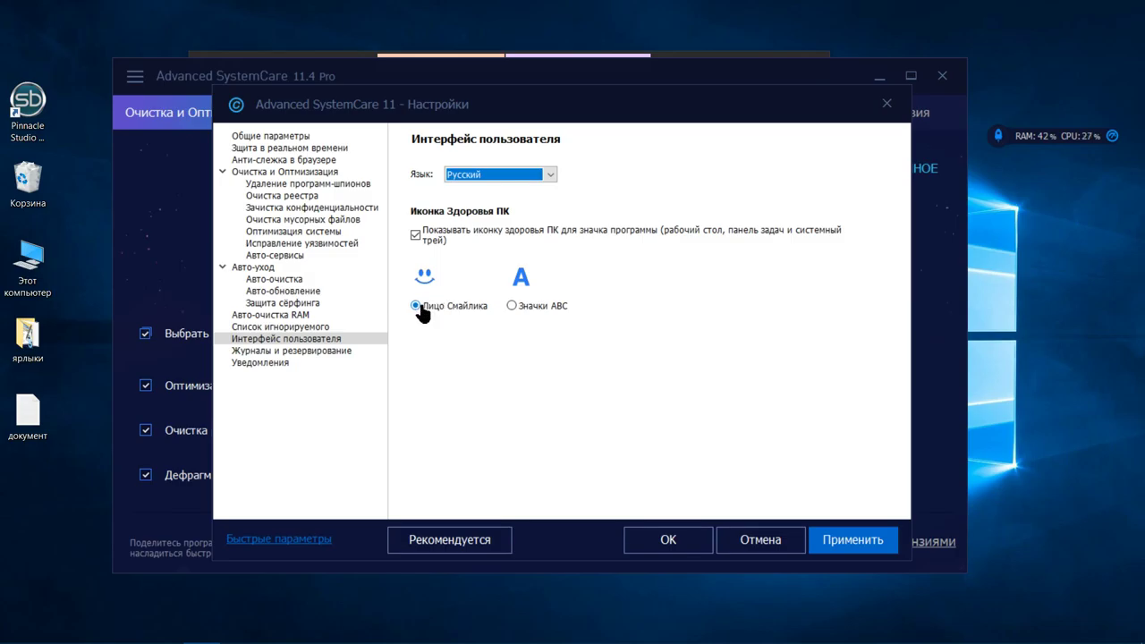
click(510, 305)
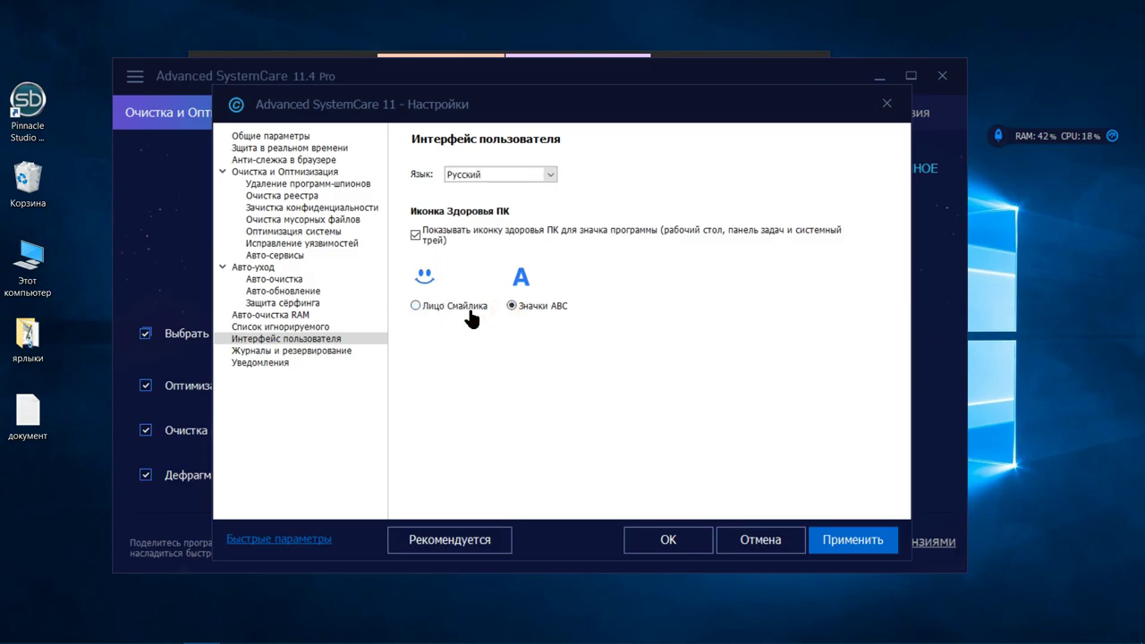
click(414, 305)
Step: Review the logs and backup settings, including the available maximum numbers of backup files
click(342, 351)
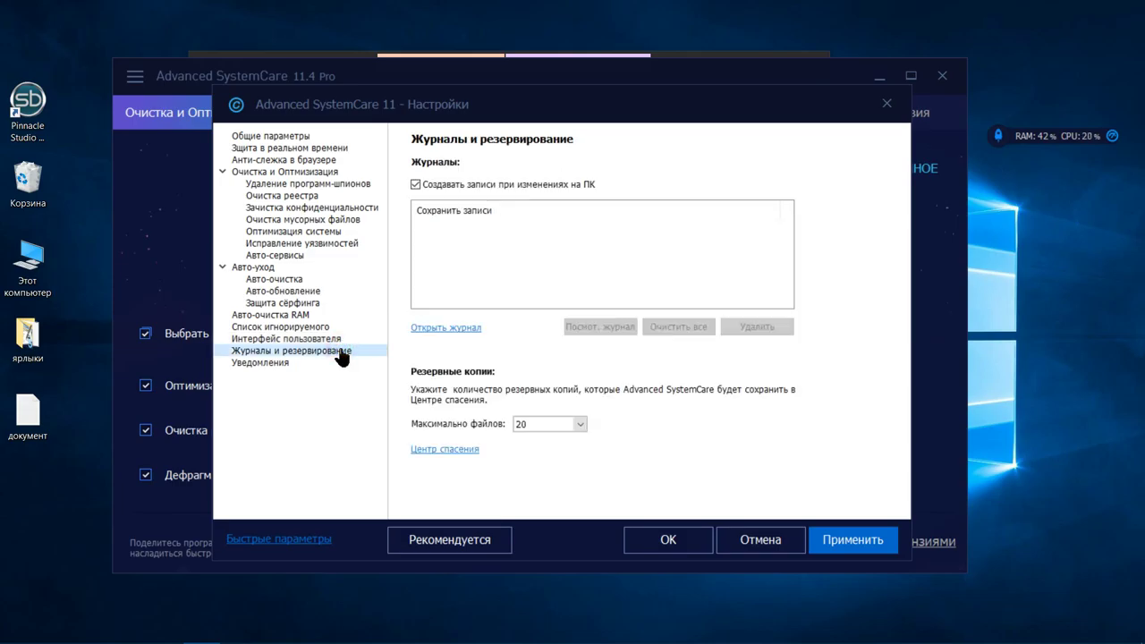
click(578, 428)
click(578, 427)
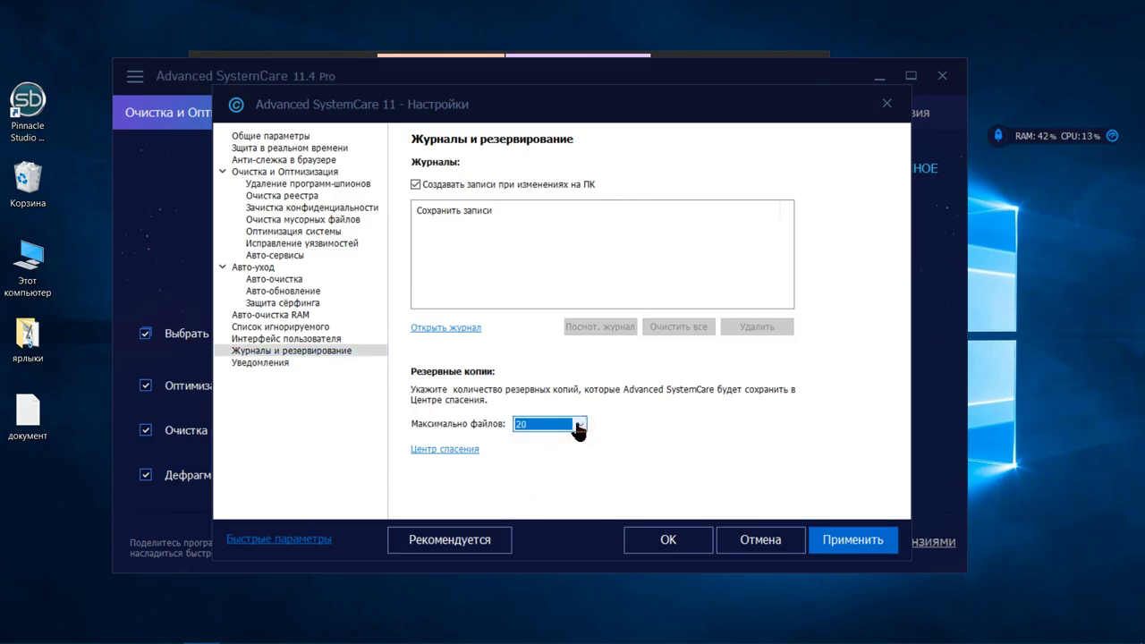
click(578, 428)
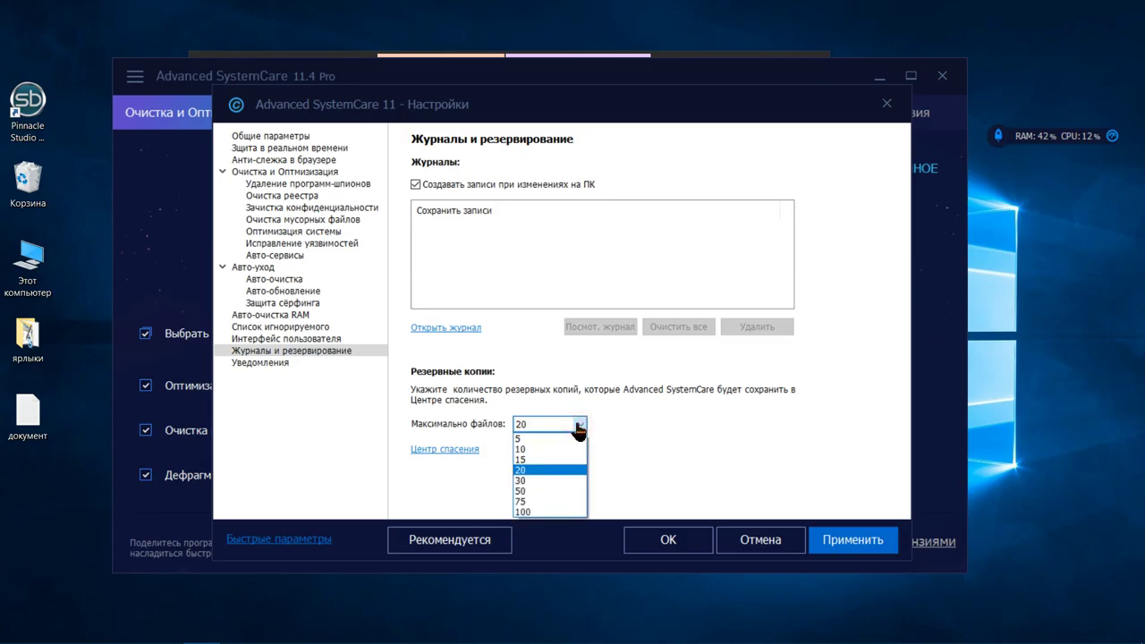
click(579, 426)
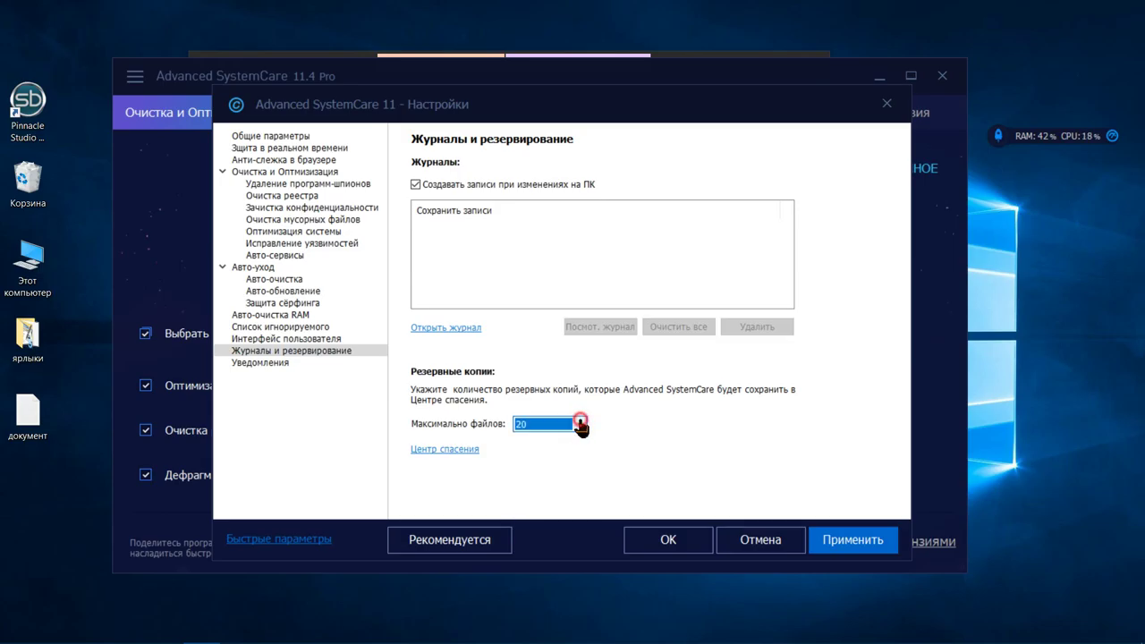
Step: Check the notification options and their display time choices, and apply the settings and close the settings window
click(277, 364)
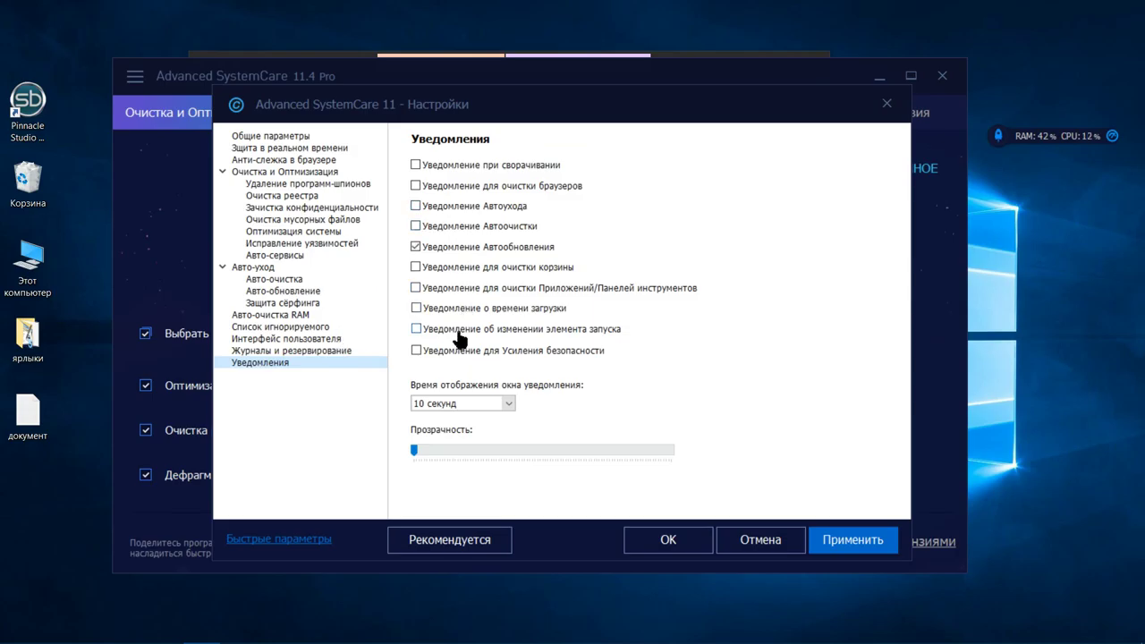
click(509, 407)
click(509, 405)
scroll(512, 405, up, 1)
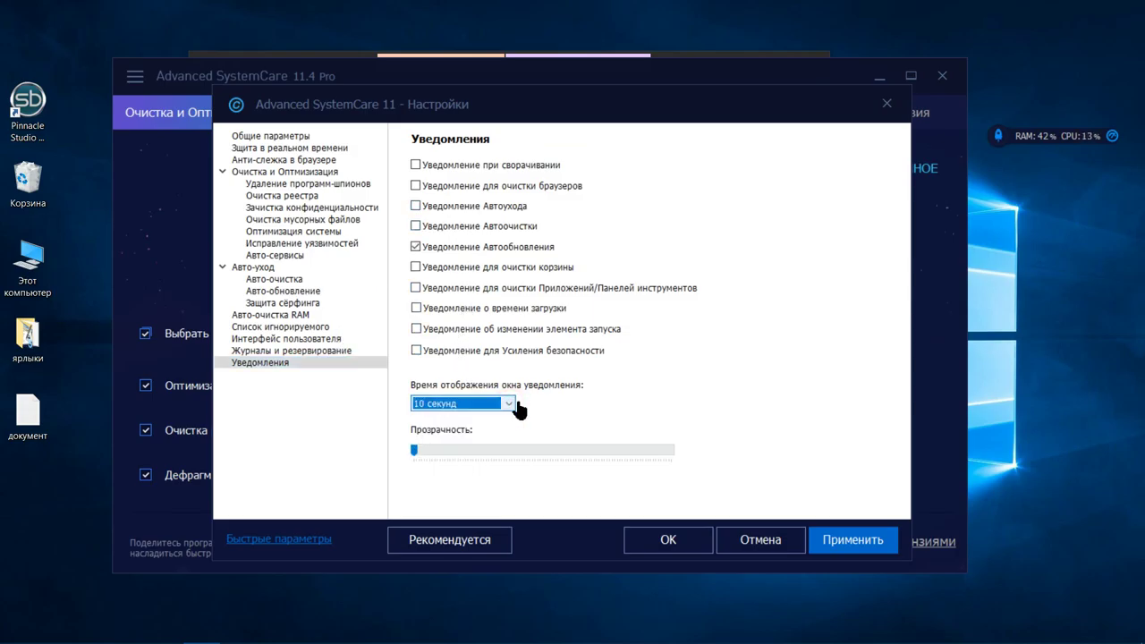
scroll(512, 405, down, 1)
click(841, 546)
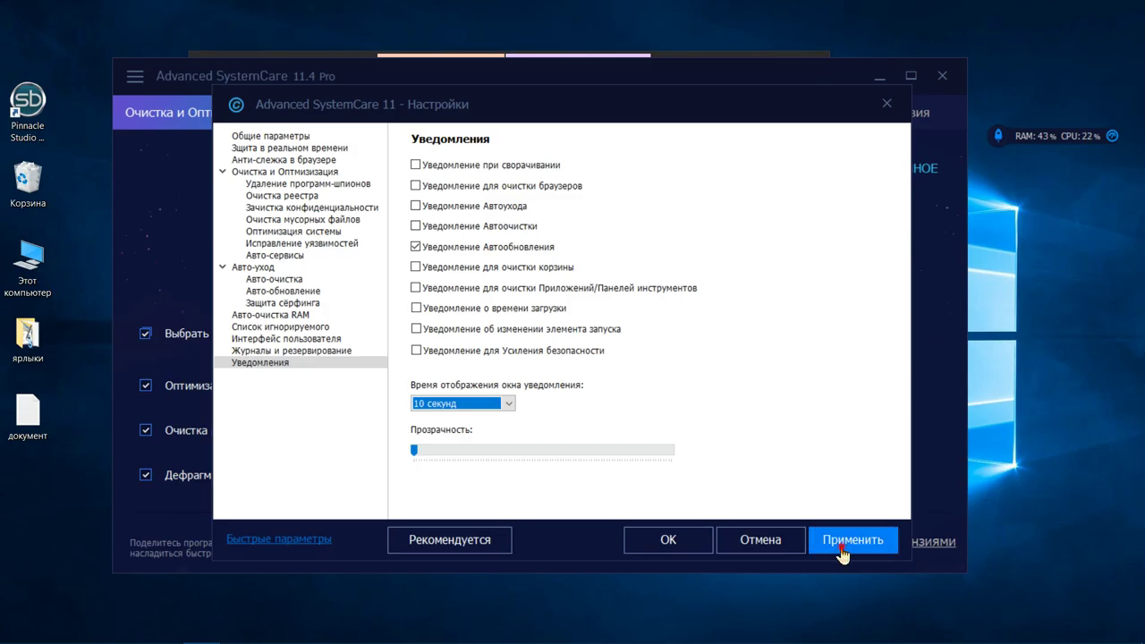
click(691, 543)
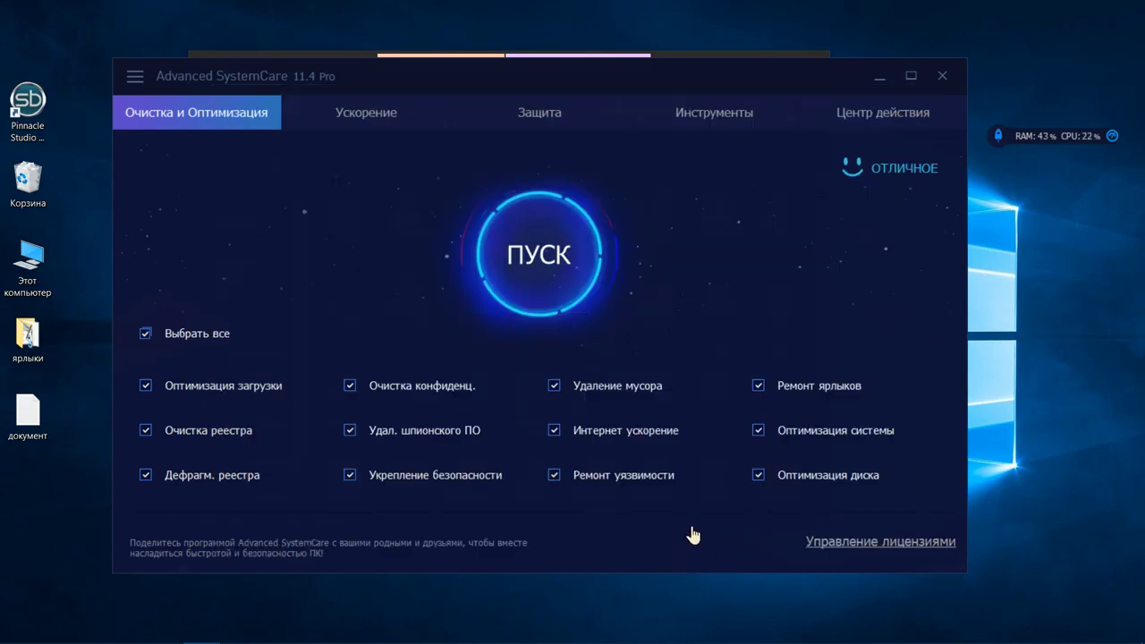
Step: Turn off Турбо Ускорение in the Ускорение section and shift the program window slightly on the desktop
click(389, 120)
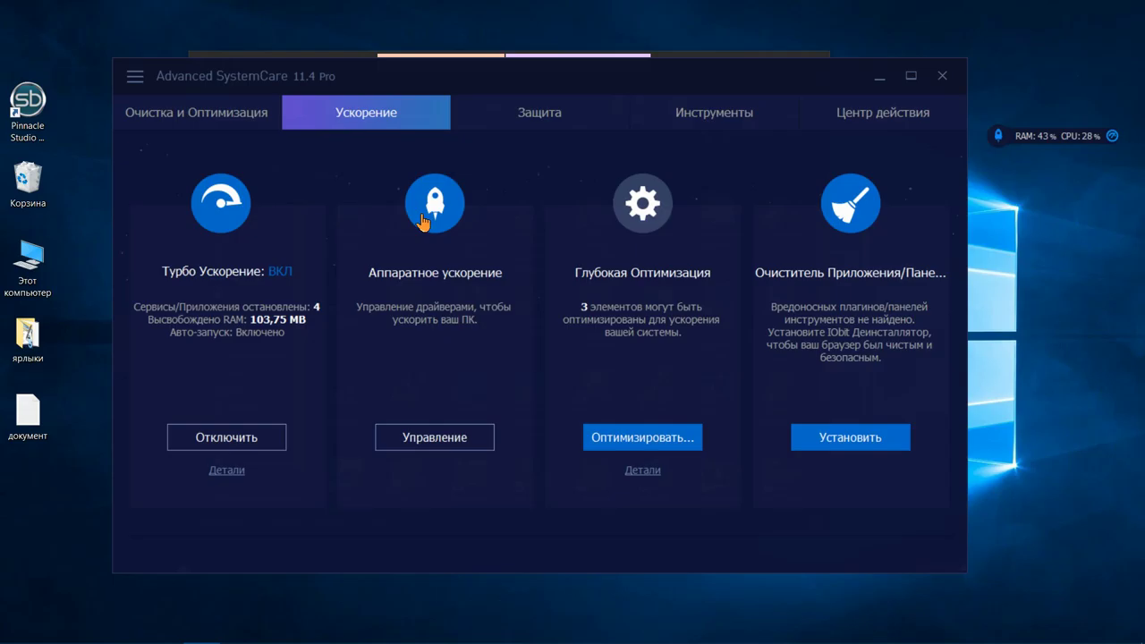
click(272, 445)
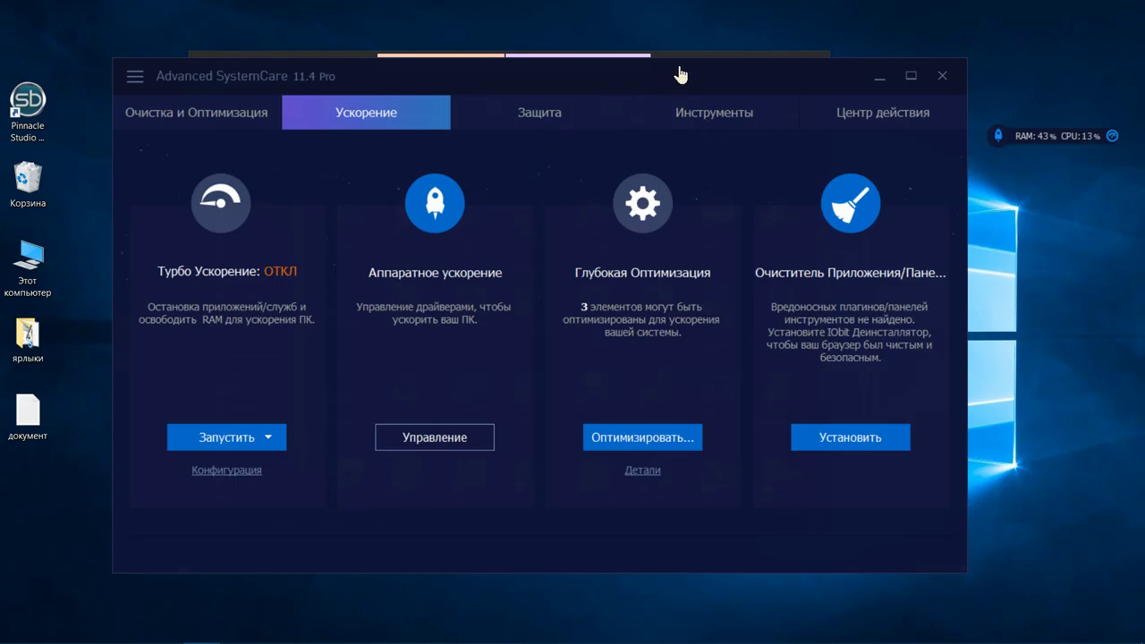
drag(683, 75, 659, 81)
click(801, 62)
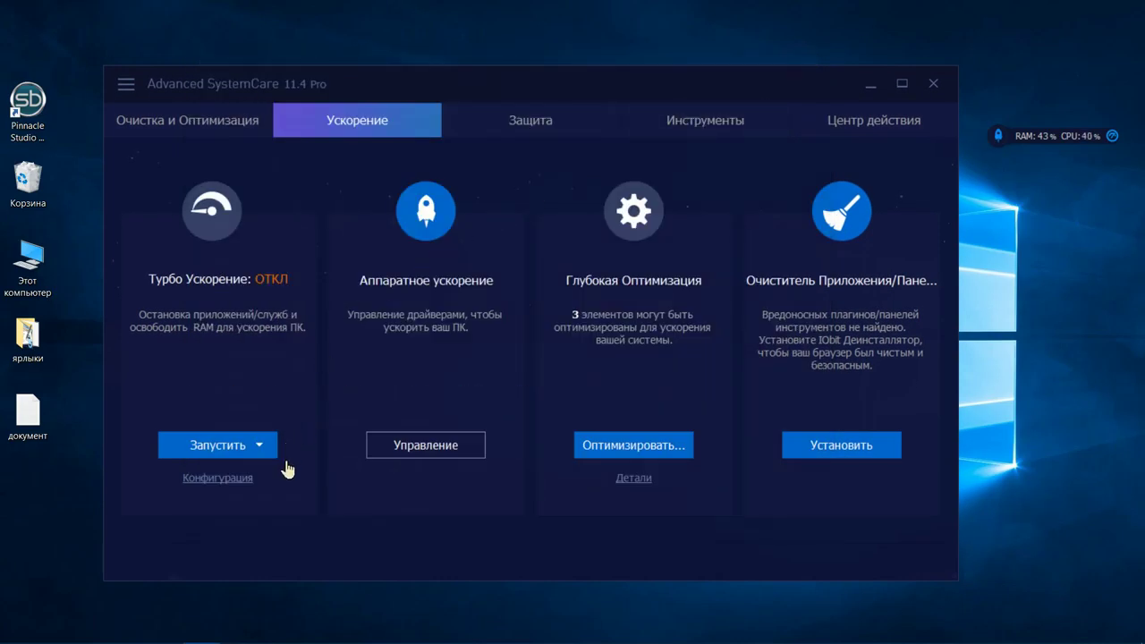
Step: Look over the modes in the Турбо Ускорение configuration, return, and start the turbo acceleration again
click(246, 481)
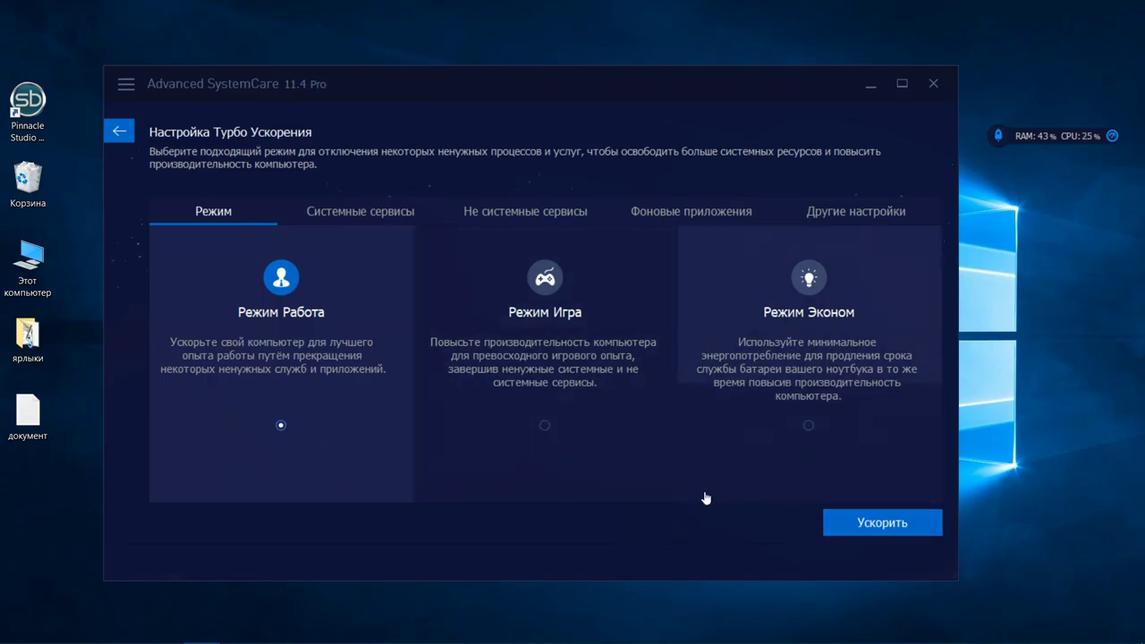
click(118, 132)
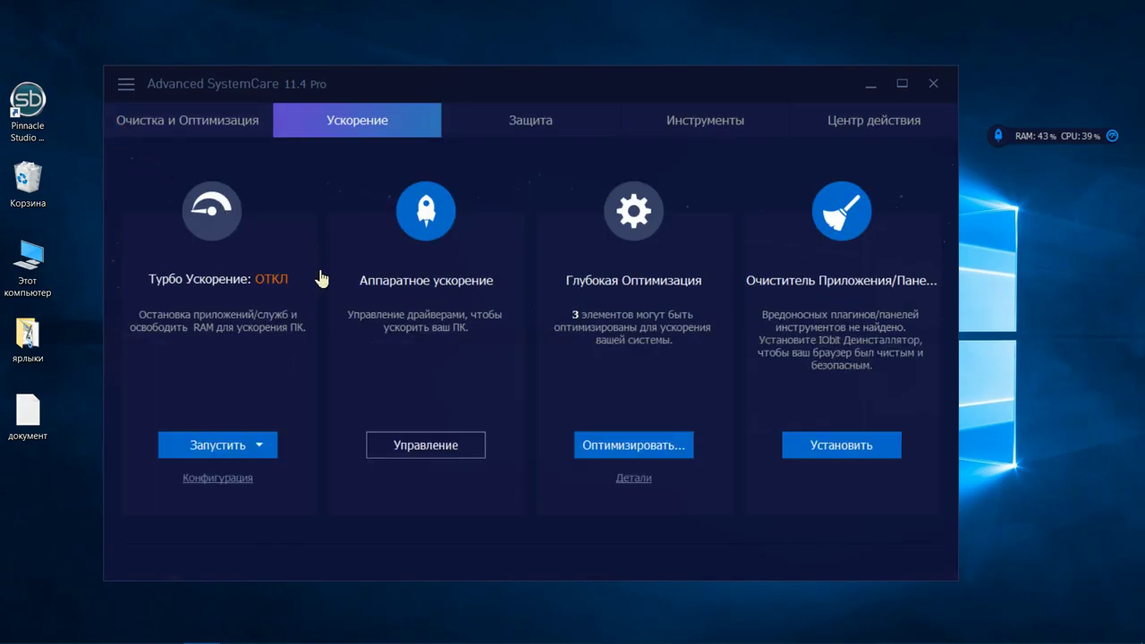
click(263, 448)
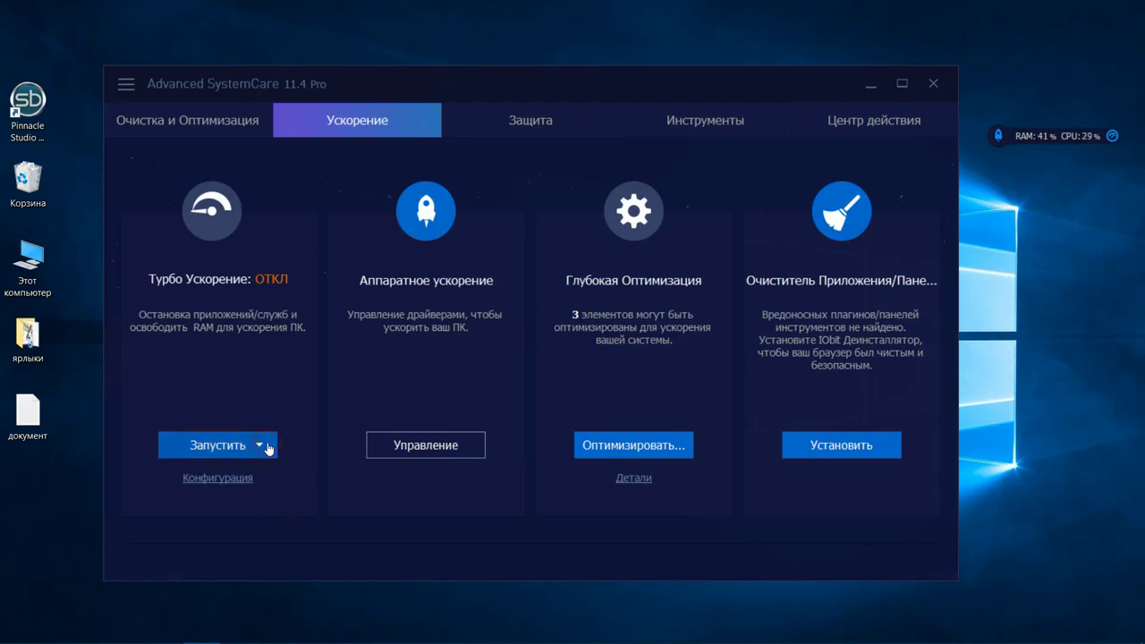
click(268, 447)
click(289, 476)
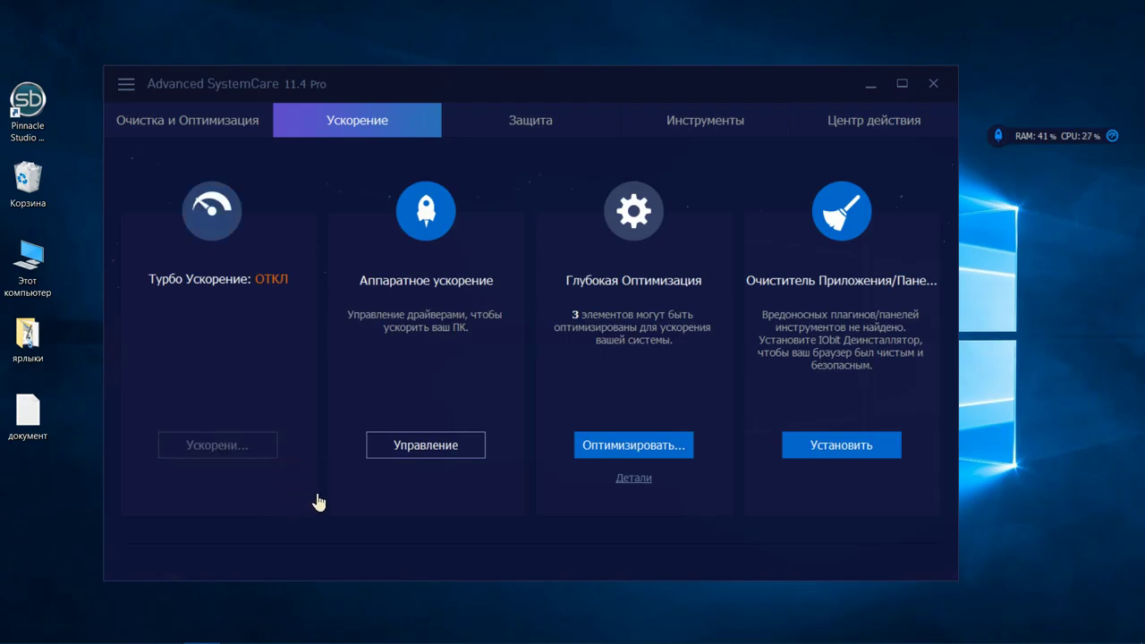
Step: Launch driver management for Аппаратное ускорение and dismiss the Driver Booster notification
click(424, 448)
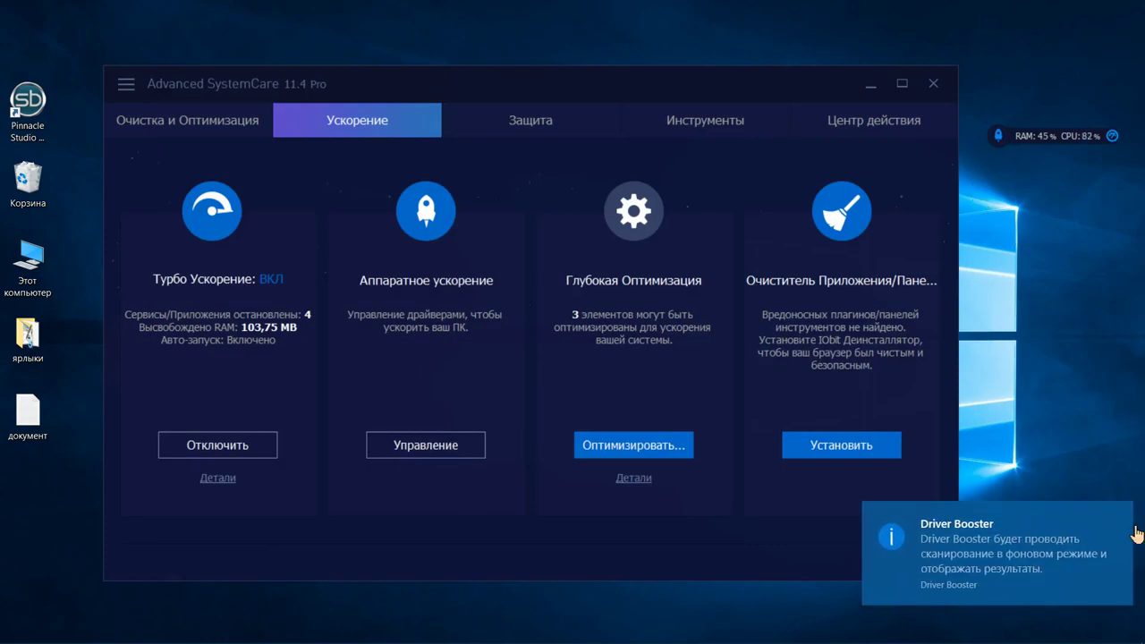
click(1118, 517)
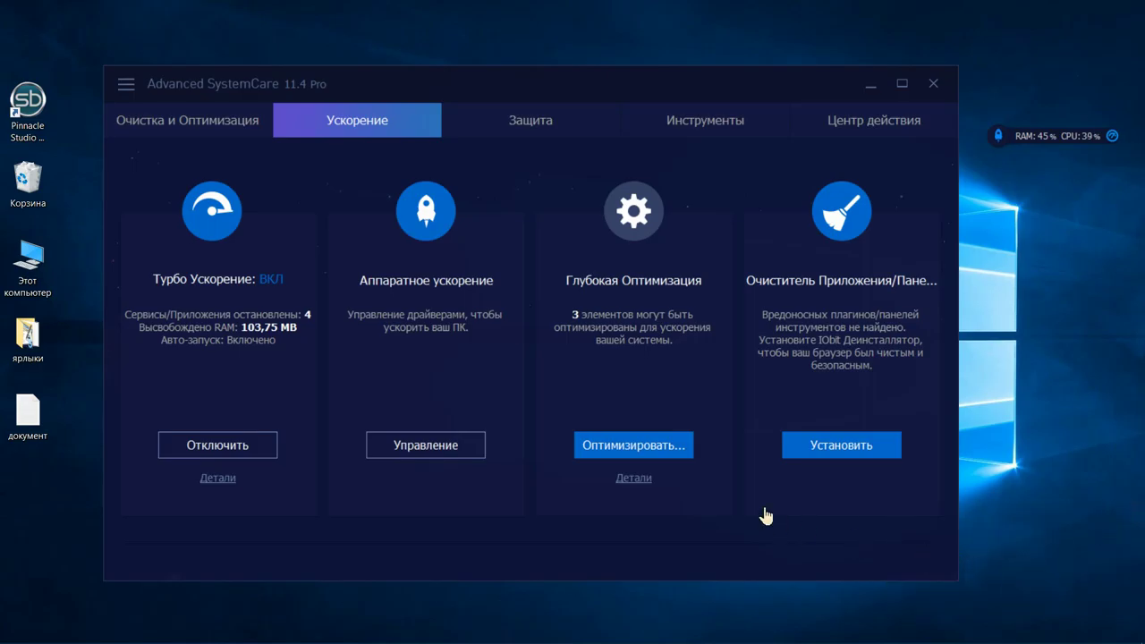
Step: Run Глубокая Оптимизация for the system, look through the list of optimized items, and return to the Ускорение overview
click(670, 443)
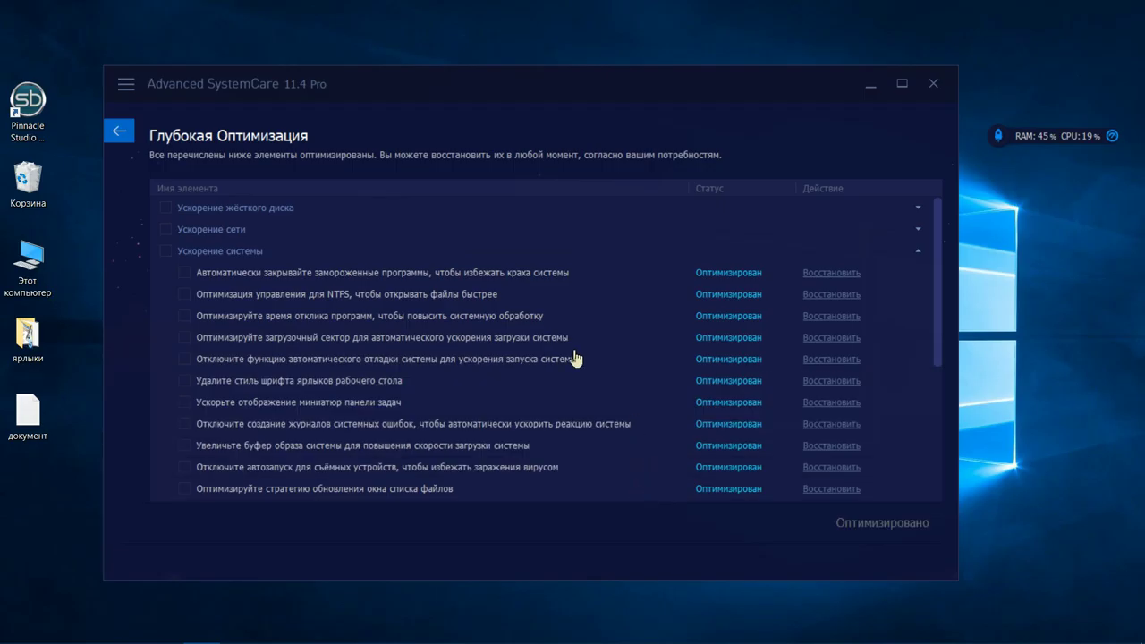
scroll(572, 349, down, 5)
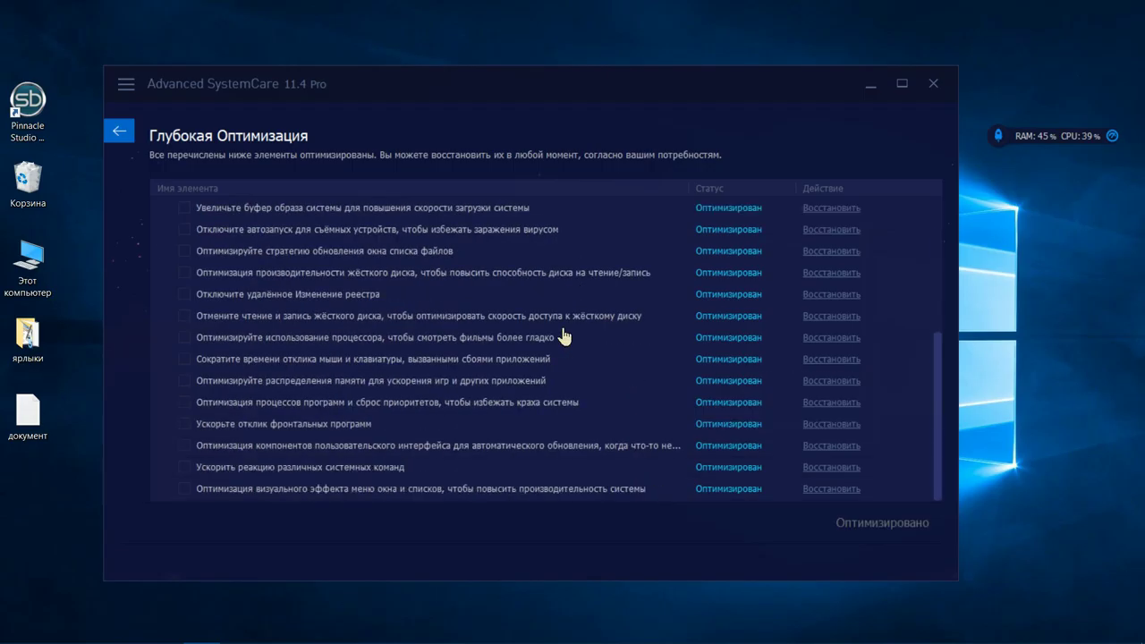
click(116, 135)
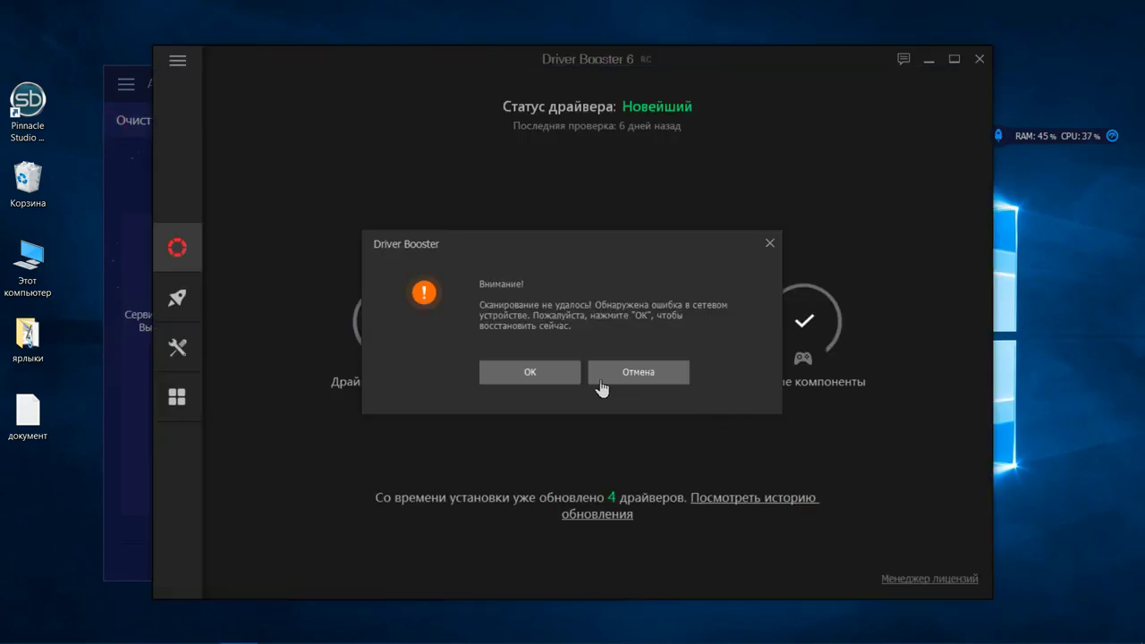
Step: Decline the network device repair in Driver Booster and close its window
click(617, 386)
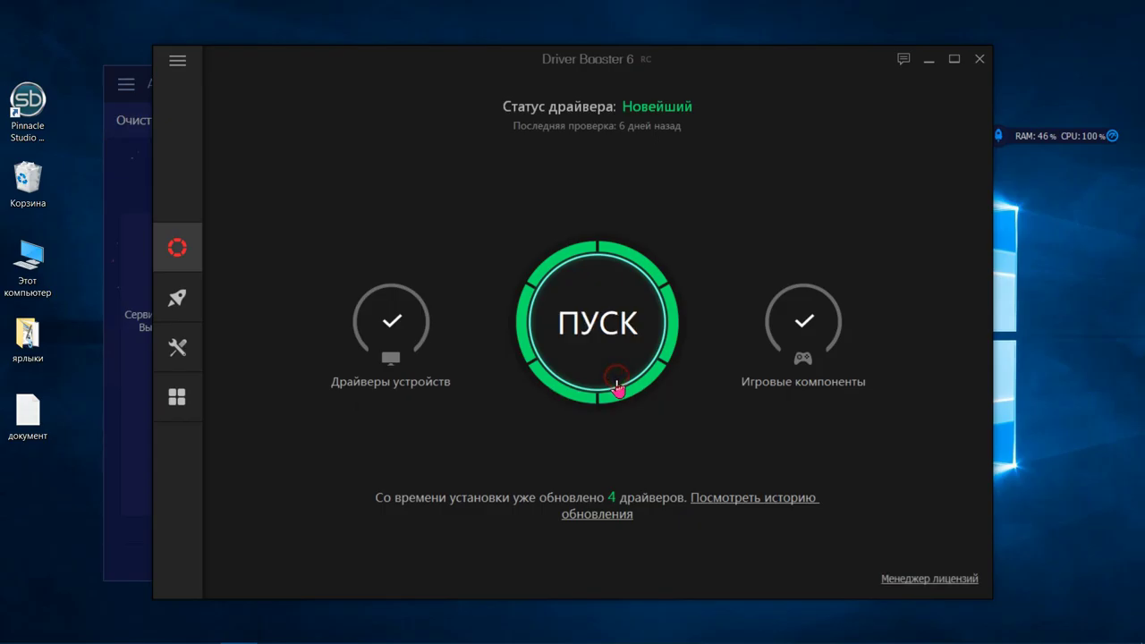
click(979, 58)
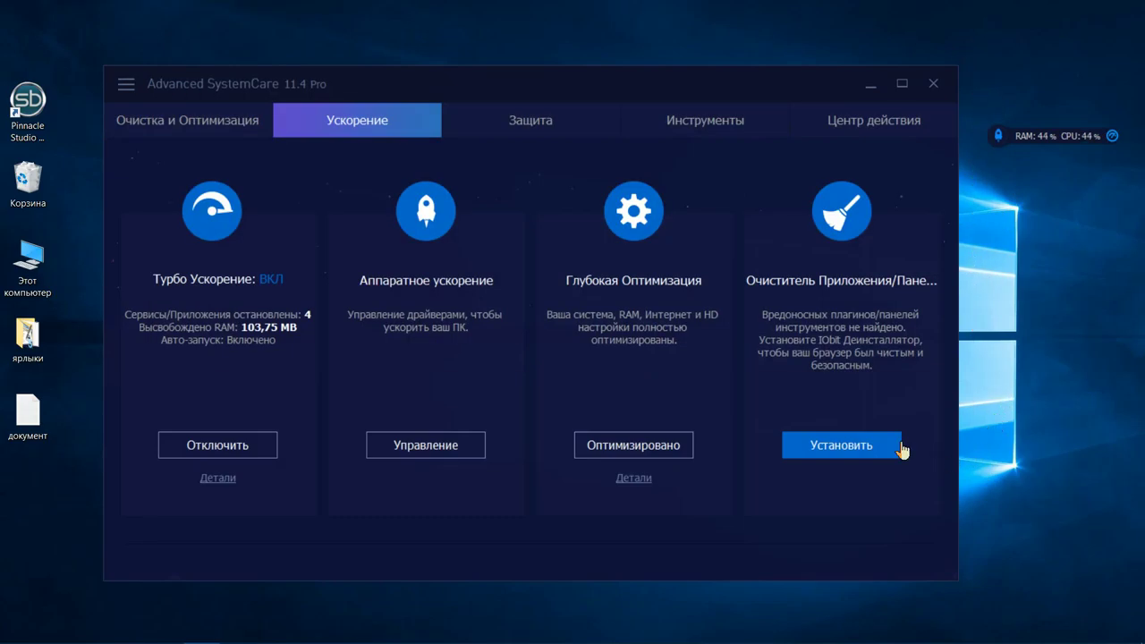
Step: Launch IObit Uninstaller from the desktop folder ярлыки to view its program list, and close both windows
double_click(25, 338)
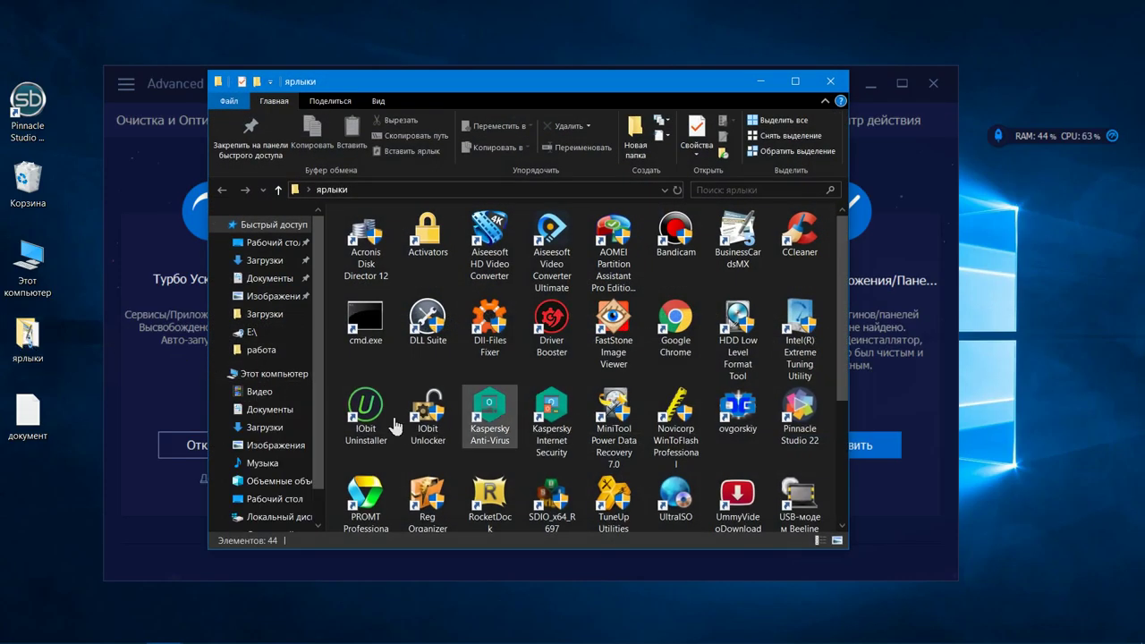
click(358, 417)
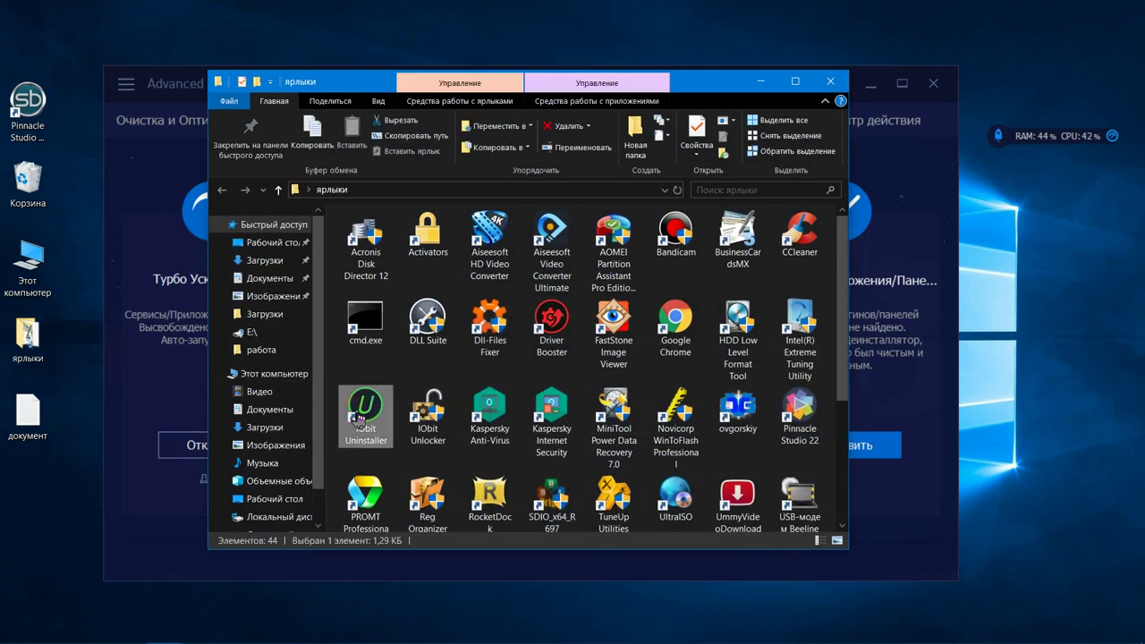
double_click(358, 416)
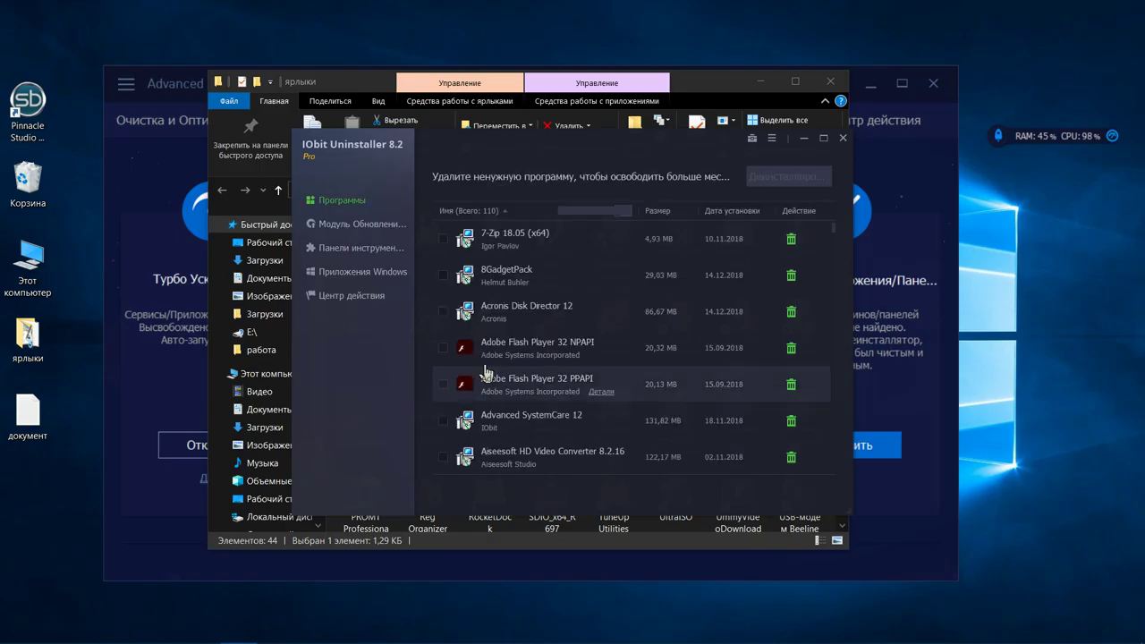
click(831, 82)
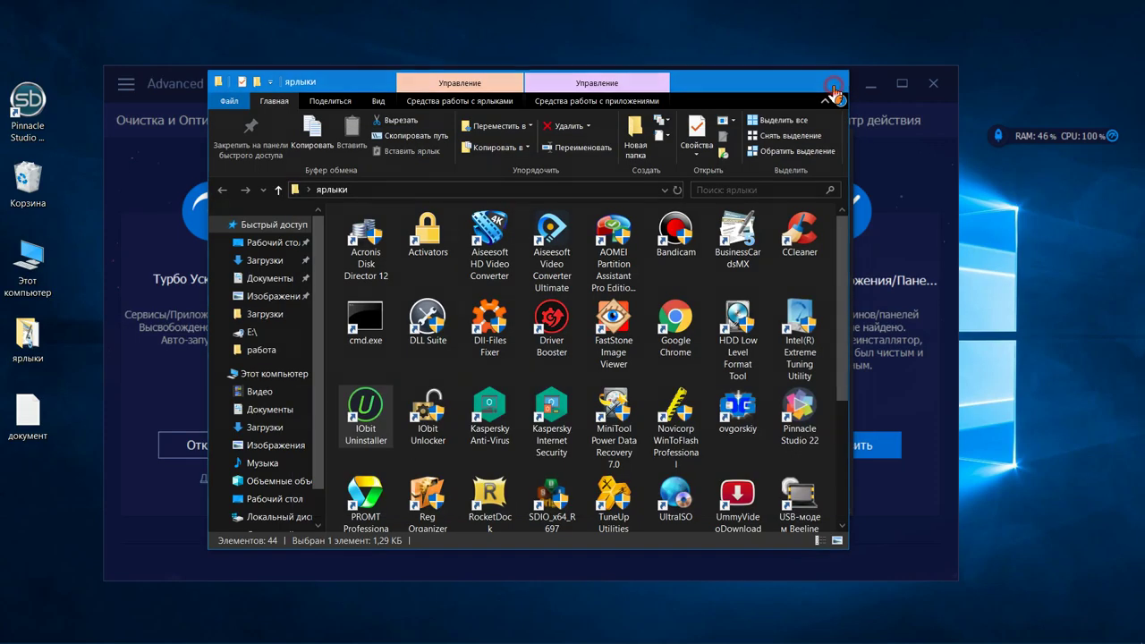
click(843, 138)
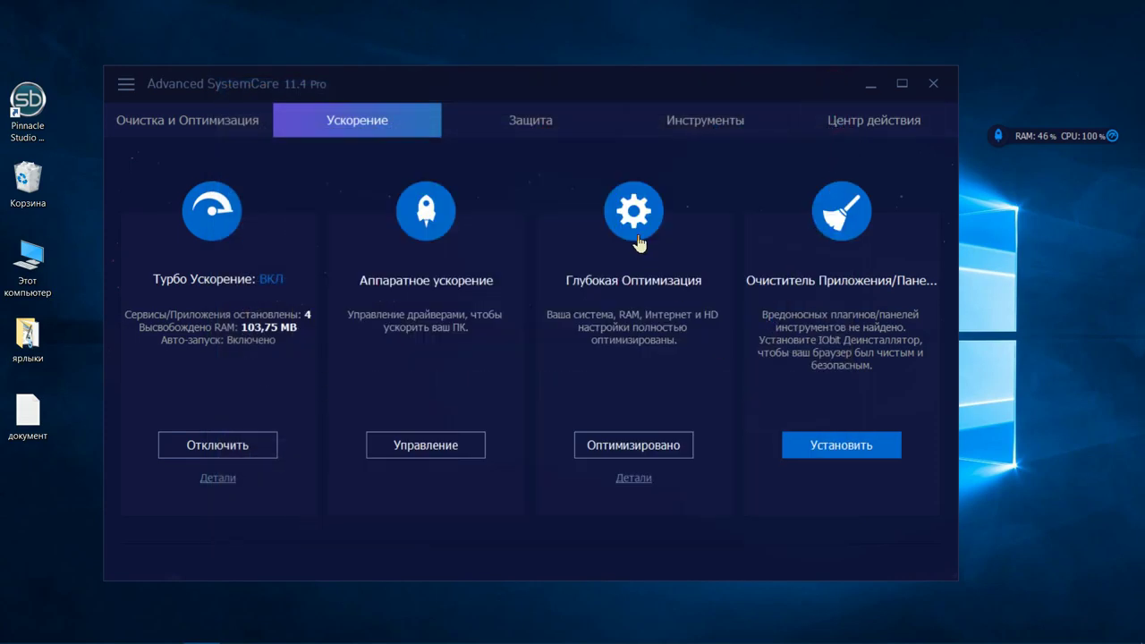
Step: Try to enable Советник Дом. страницы in the Защита section and dismiss the message
click(538, 124)
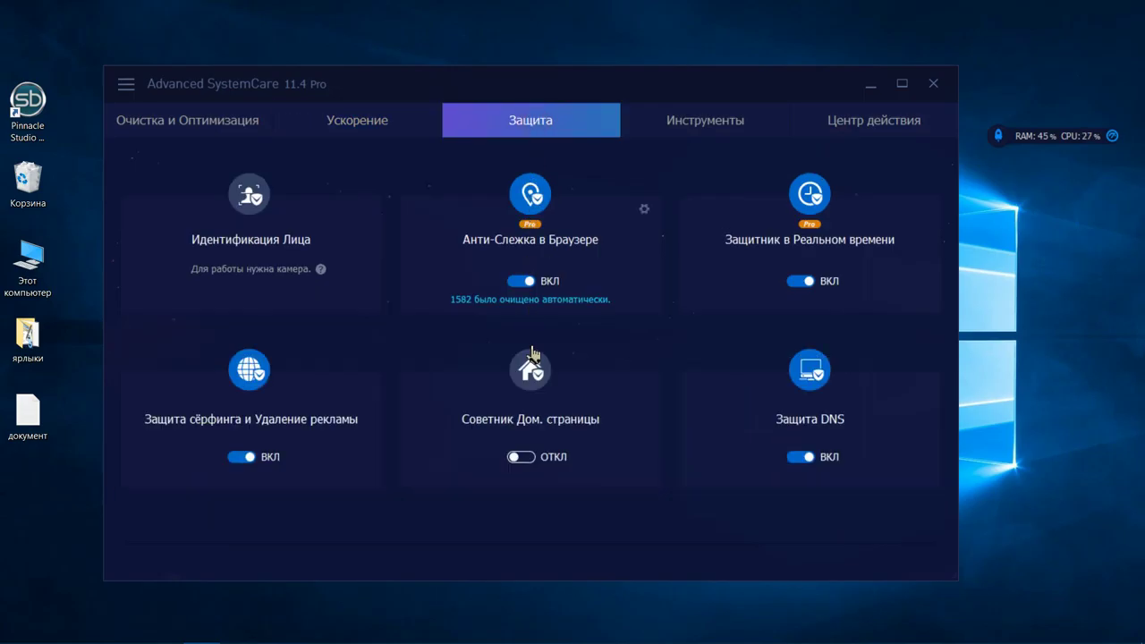
click(528, 459)
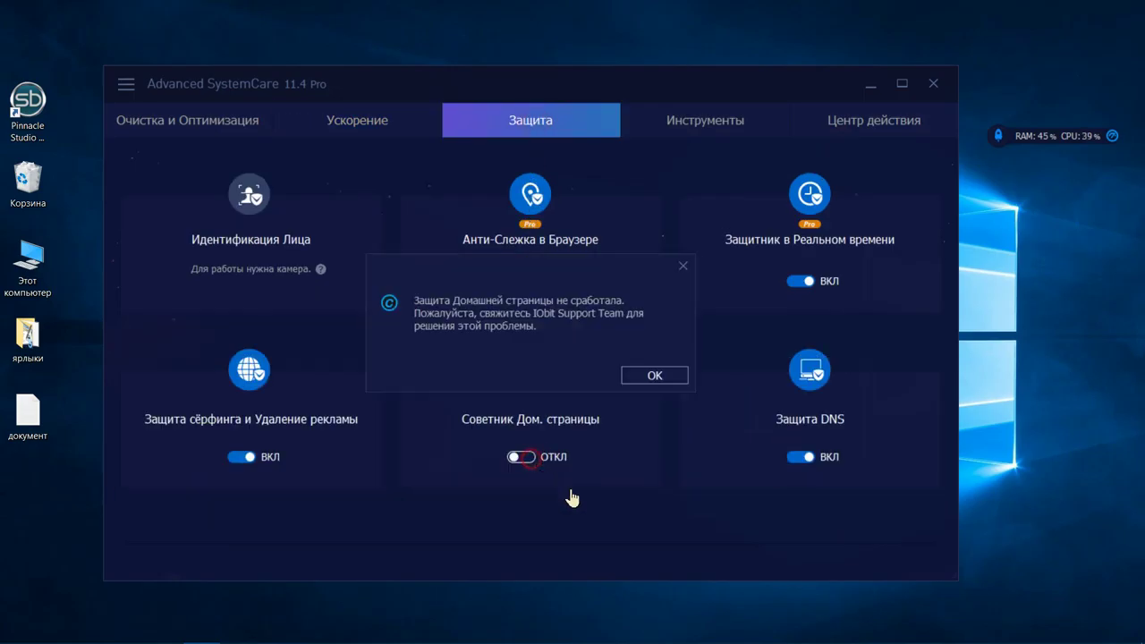
click(654, 374)
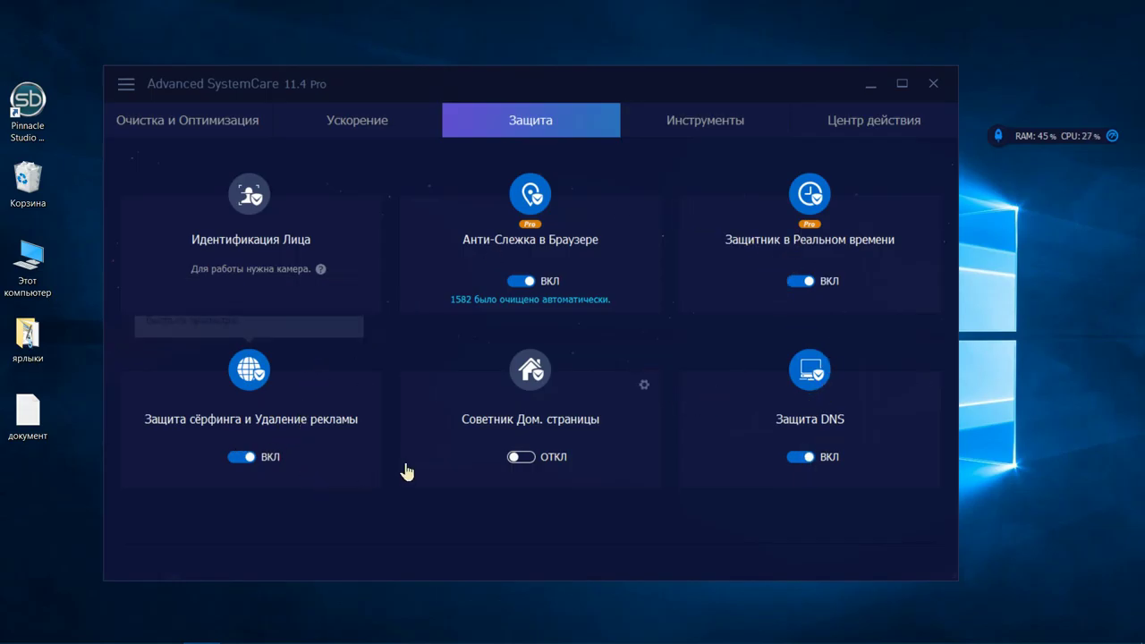
Step: Display the Инструменты section and move the program window higher on the desktop to show its tool categories
click(685, 129)
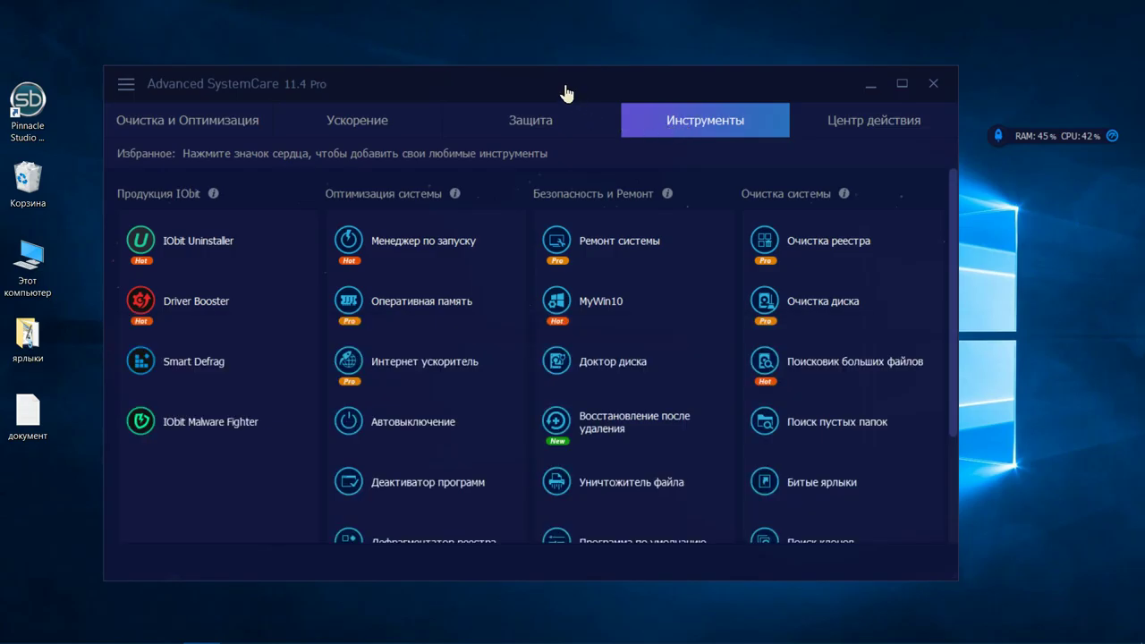
drag(564, 95, 543, 40)
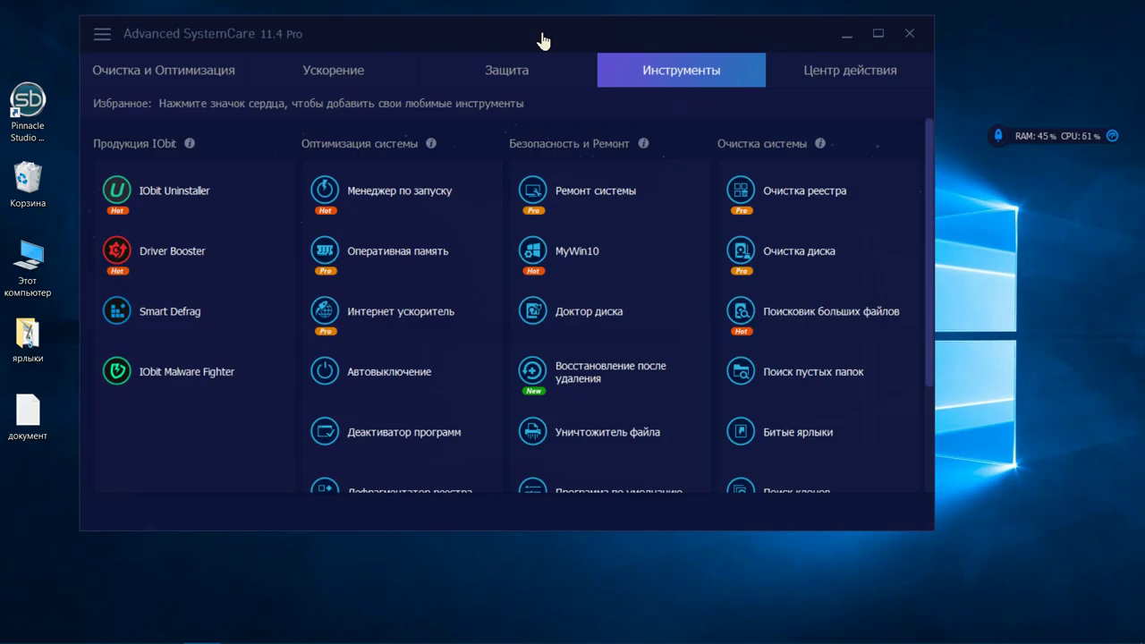
drag(493, 35, 570, 43)
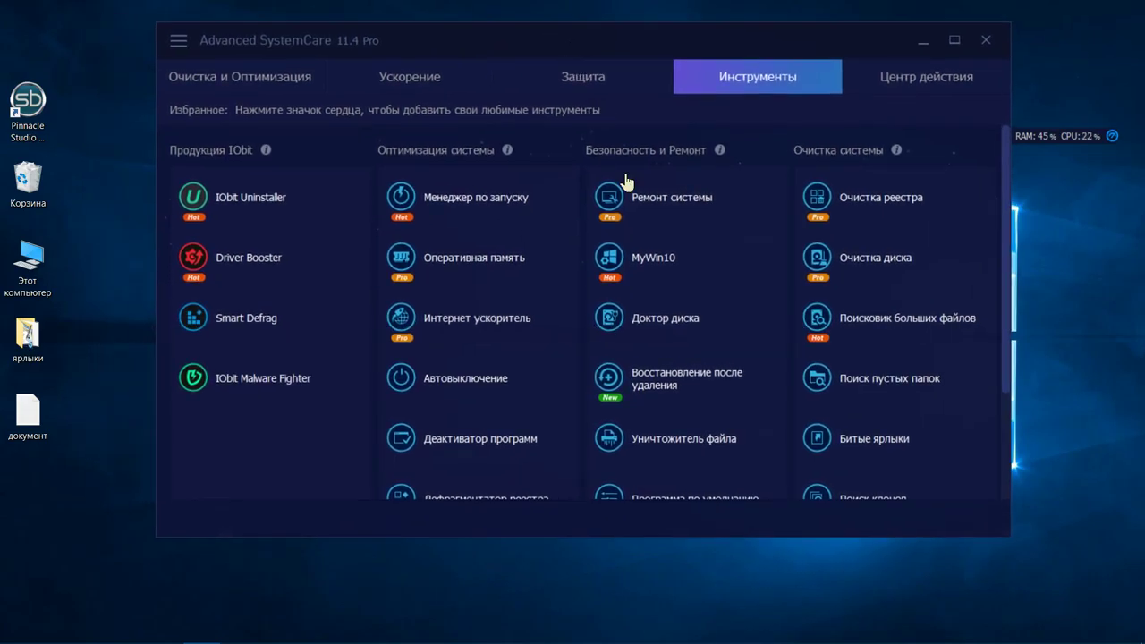
Step: Set the software updater's method to Скачивать обновления автоматически, без уведомления in the Защита сёрфинга settings, apply it, and close the settings
click(175, 47)
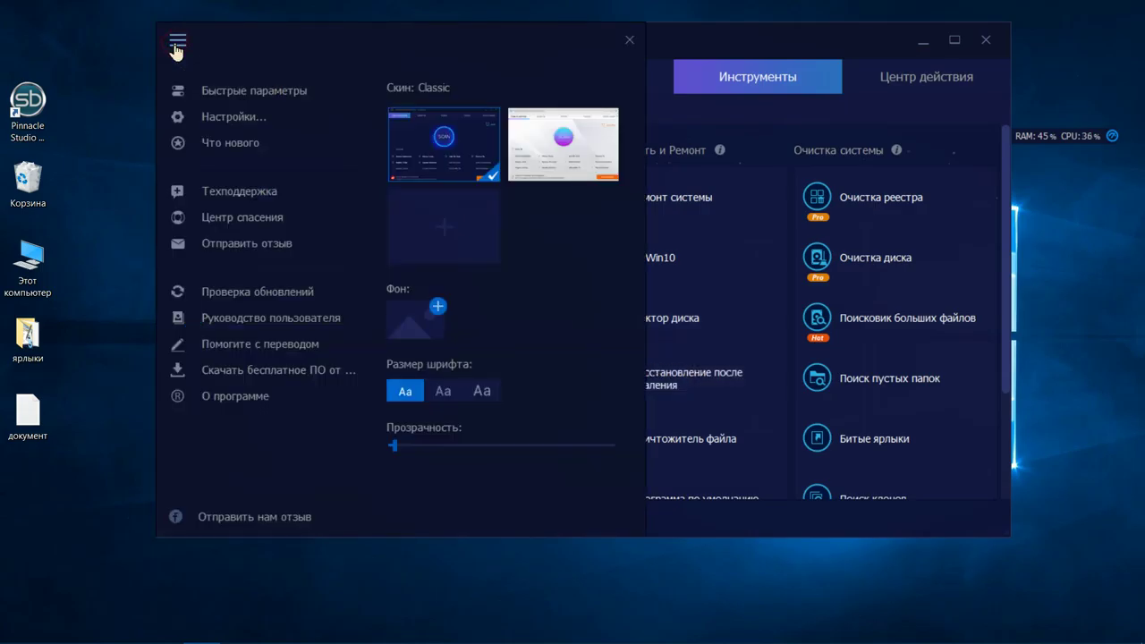
click(220, 117)
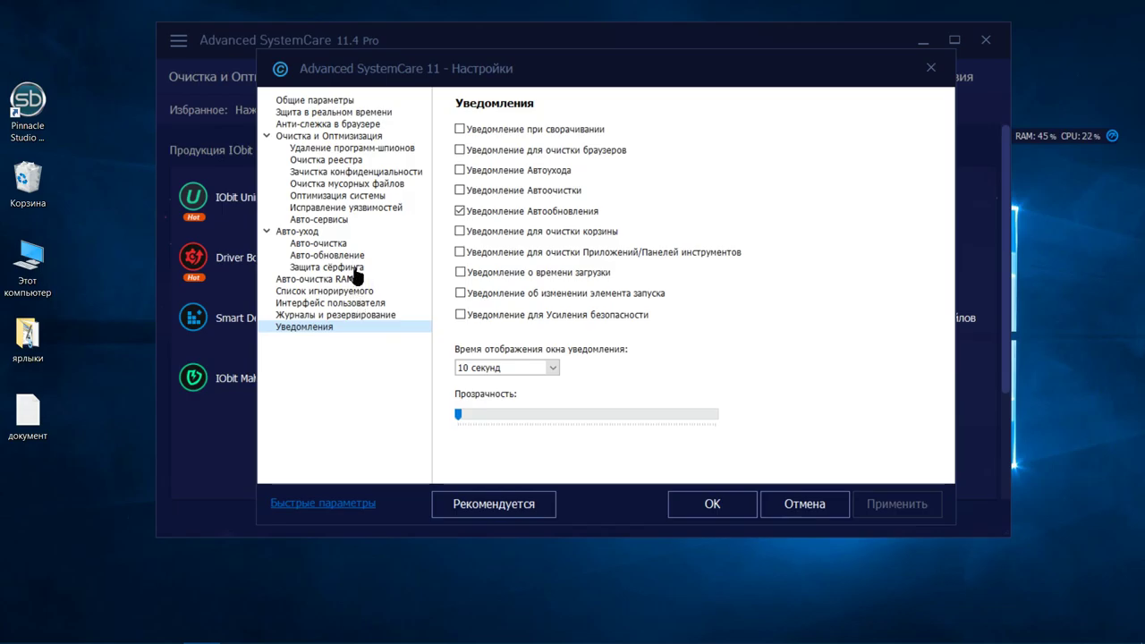
click(356, 269)
click(461, 221)
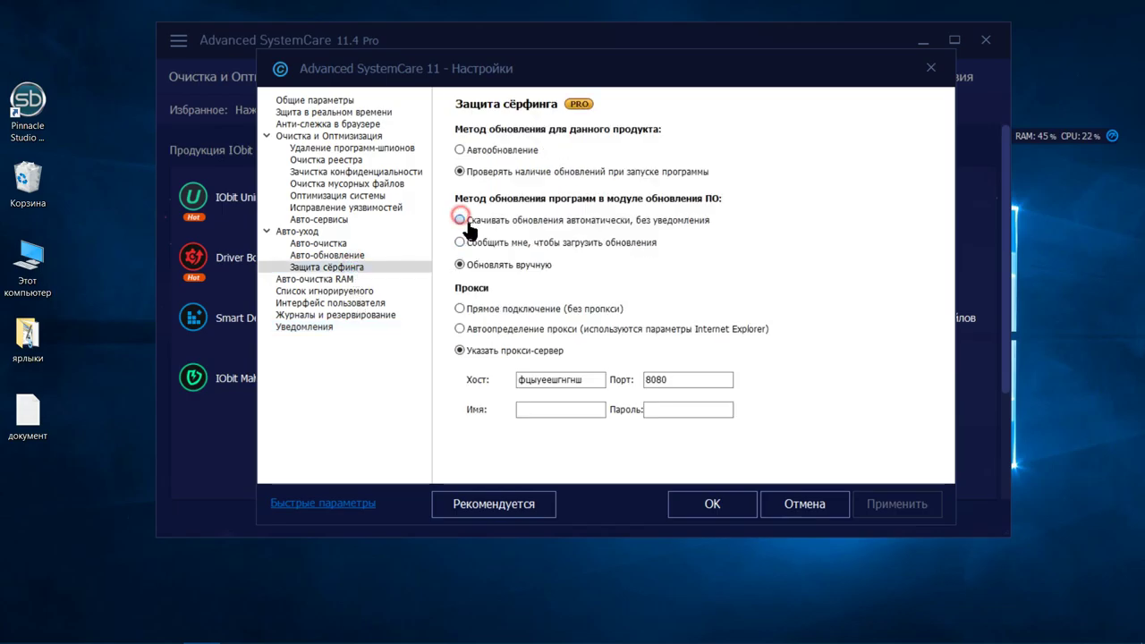
click(897, 506)
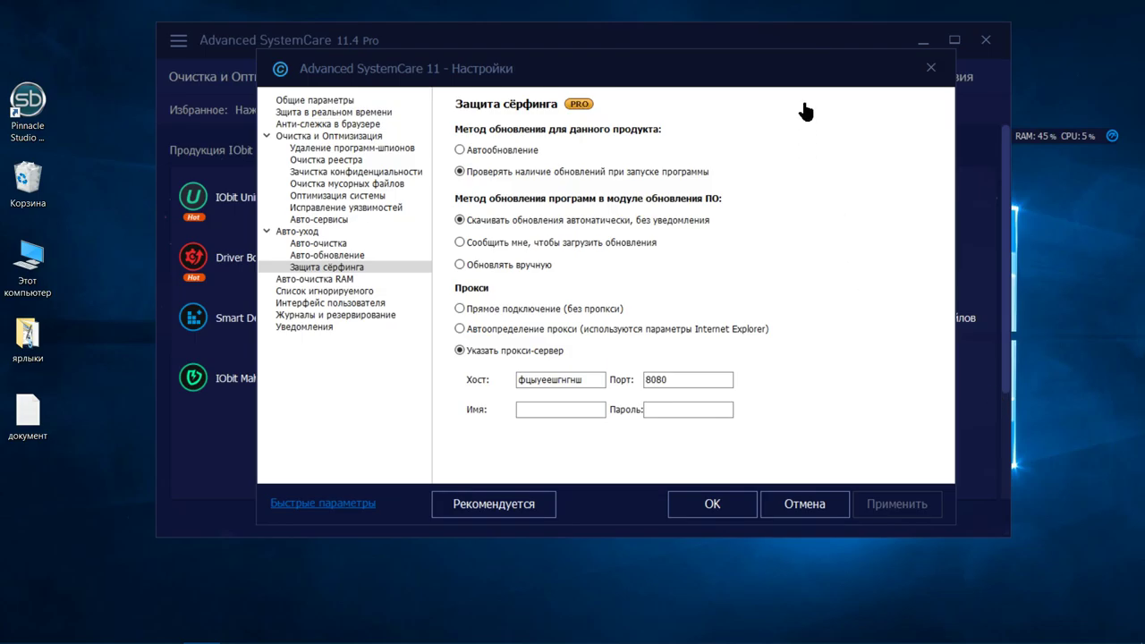
drag(800, 77, 747, 79)
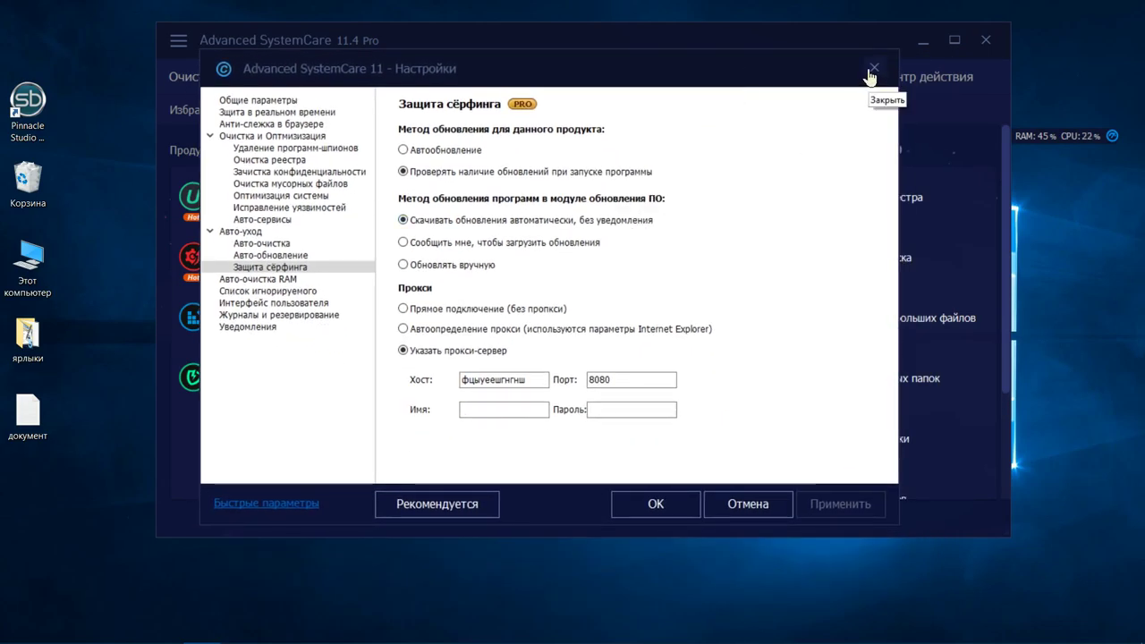
click(673, 503)
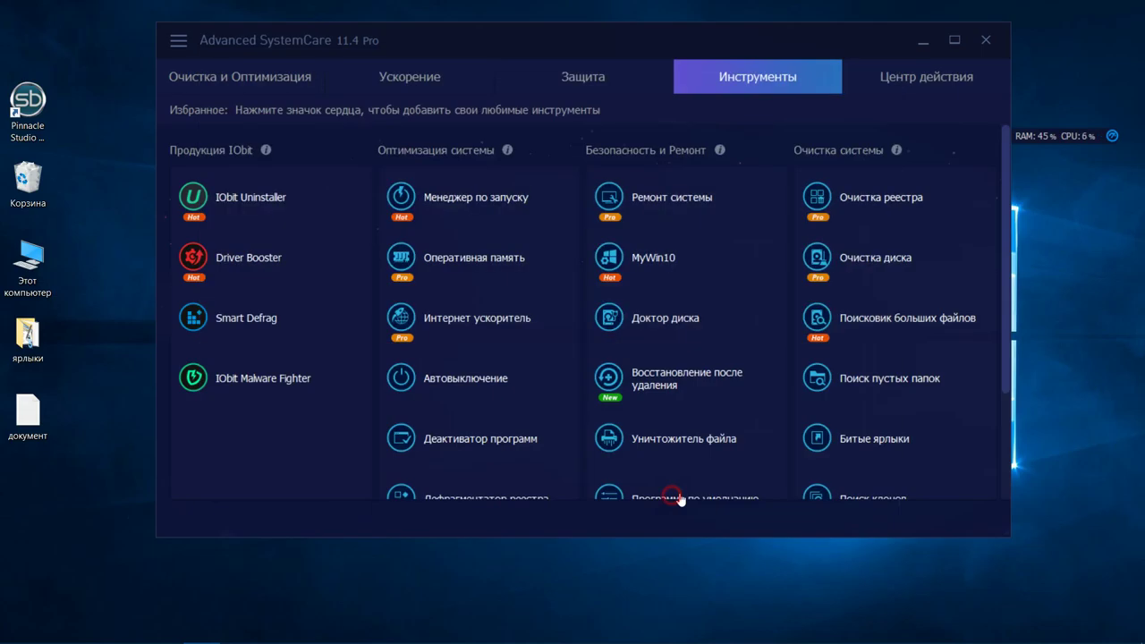
Step: Open Менеджер по запуску and examine its startup items, browser launches, services and scheduled tasks
click(454, 202)
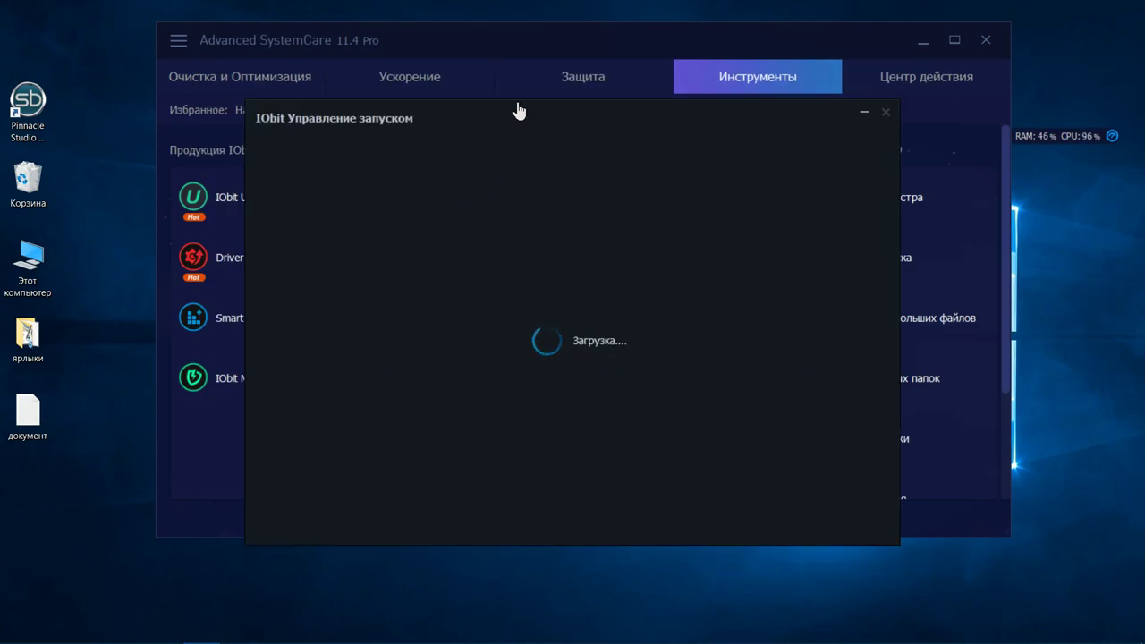
scroll(543, 378, down, 5)
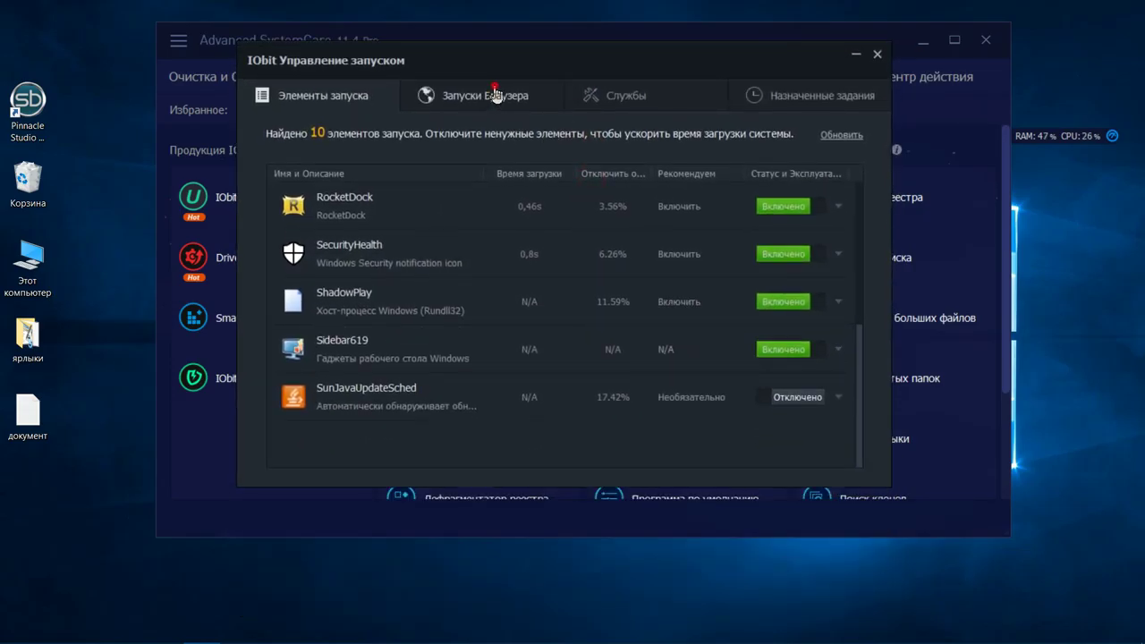
click(501, 95)
click(610, 100)
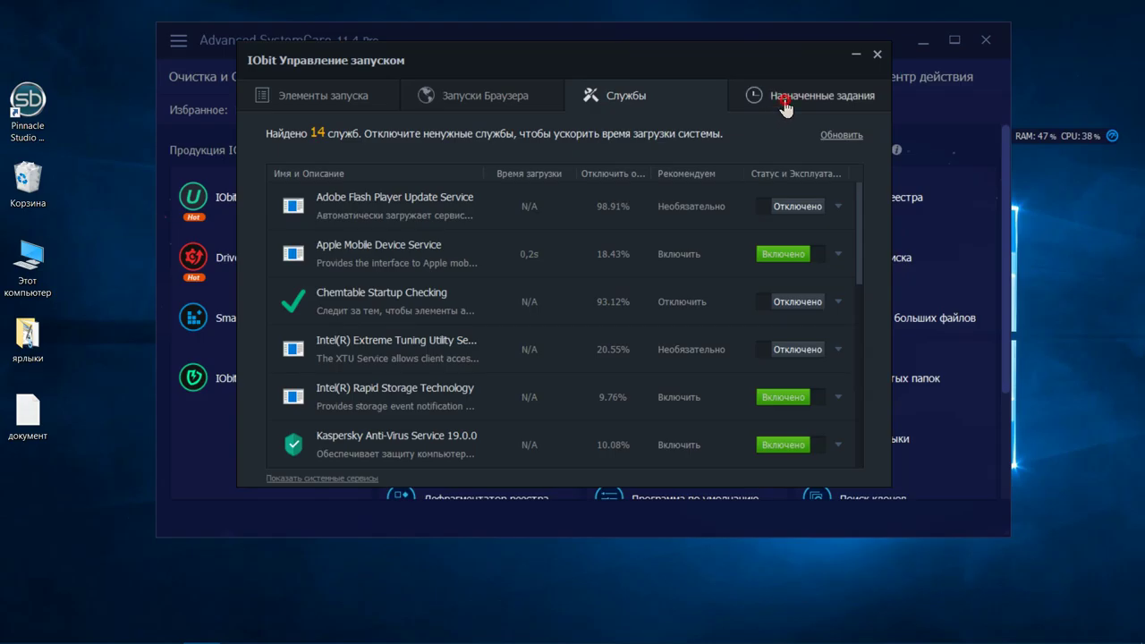
click(786, 107)
scroll(748, 235, down, 3)
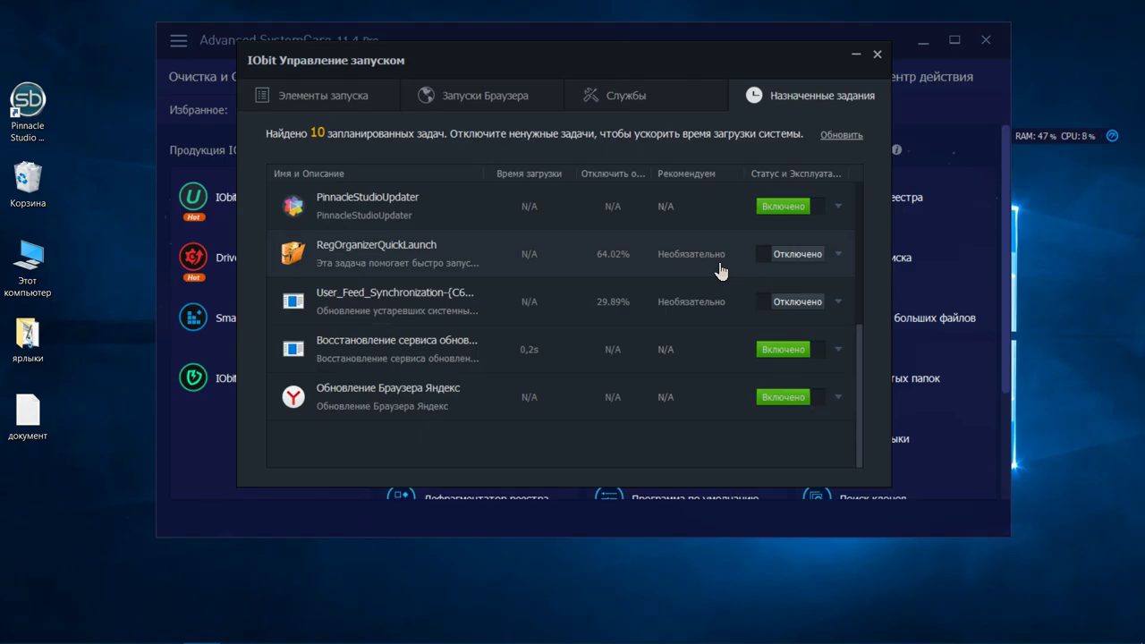
Step: Disable the CCleanerSkipUAC task in the Назначенные задания list and check the remaining scheduled tasks
scroll(712, 320, up, 3)
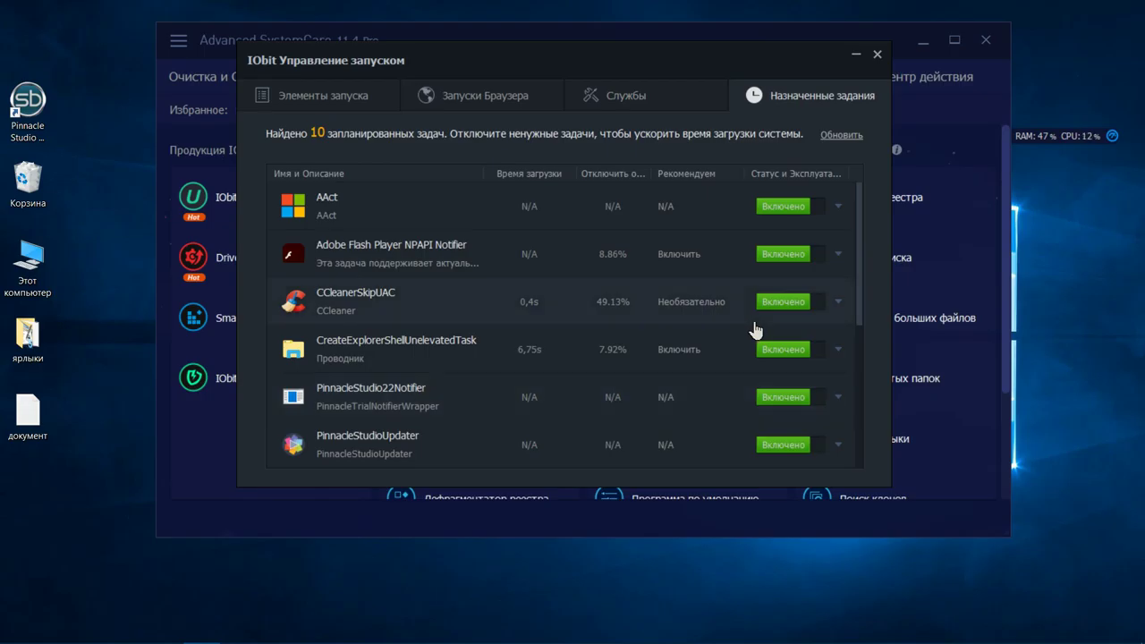
click(794, 313)
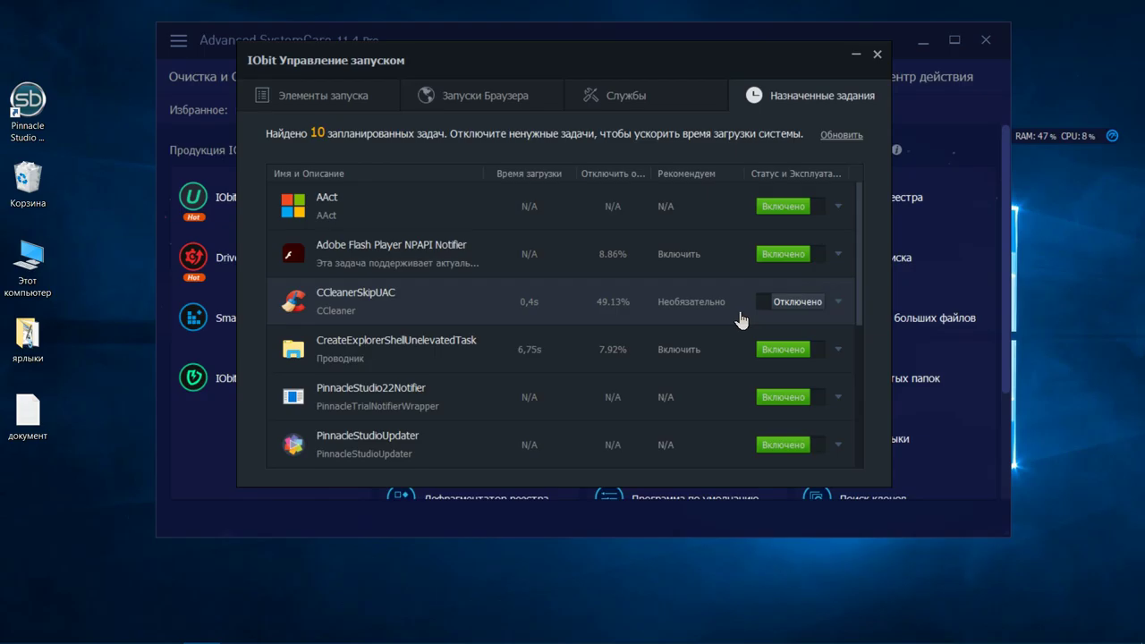
scroll(742, 321, down, 3)
click(780, 344)
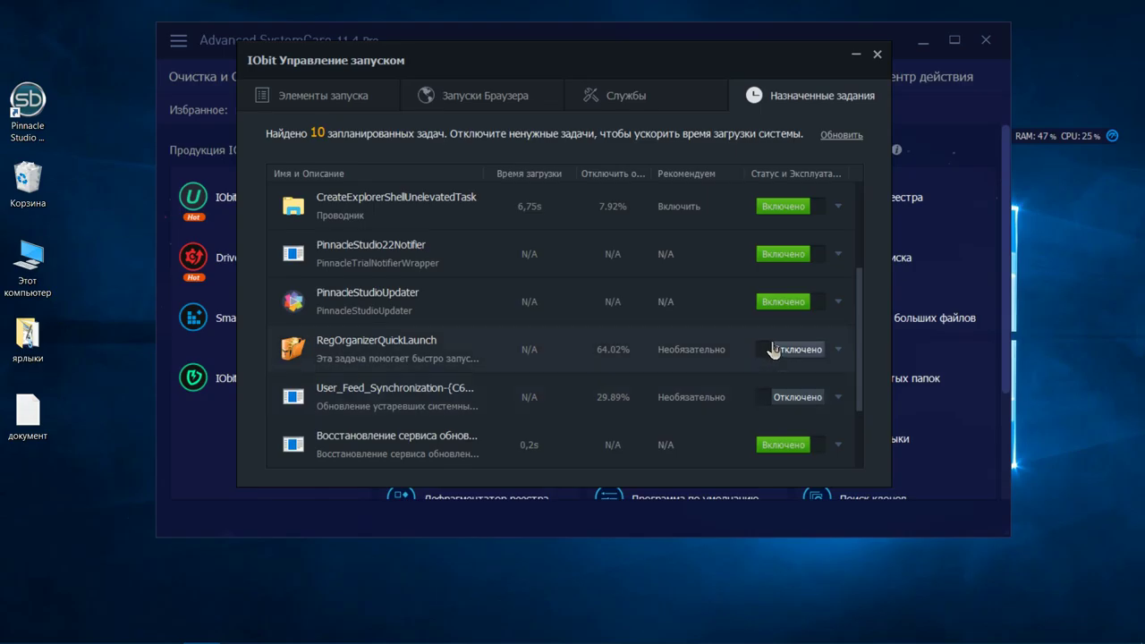
scroll(774, 349, down, 2)
scroll(774, 349, up, 5)
Step: Examine the complete list of Службы in the startup manager
click(624, 103)
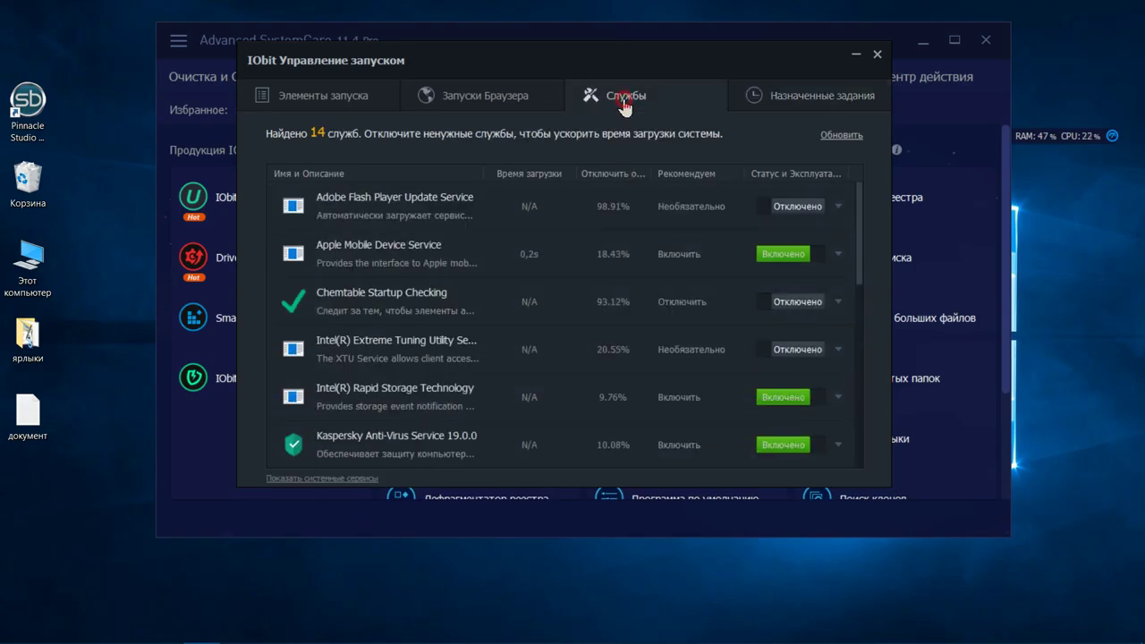
scroll(596, 204, down, 5)
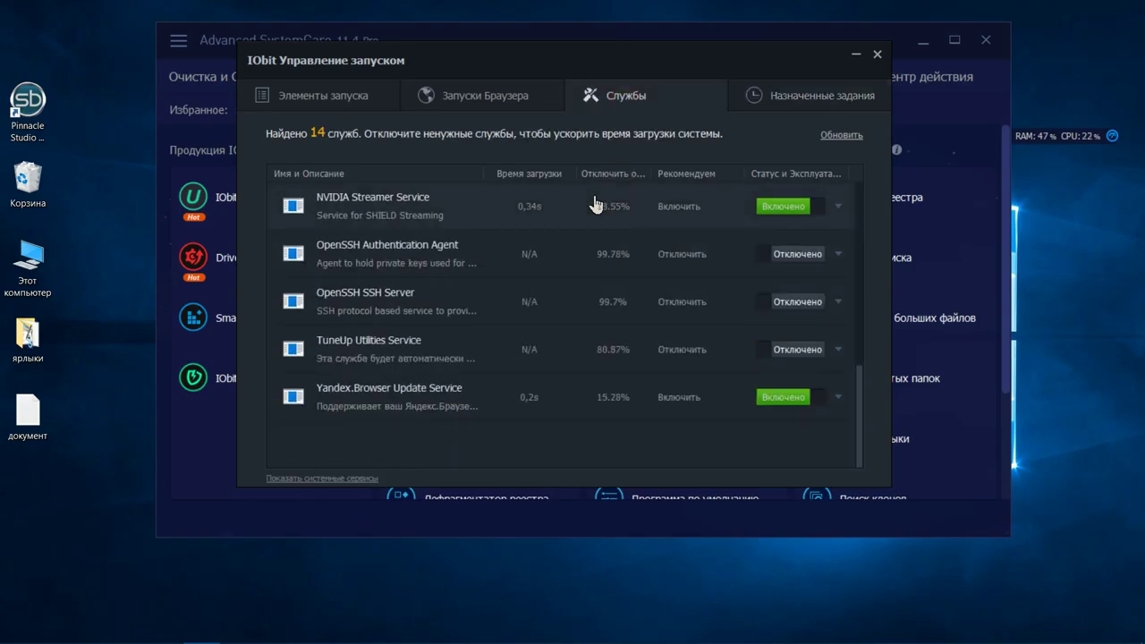
scroll(596, 204, up, 5)
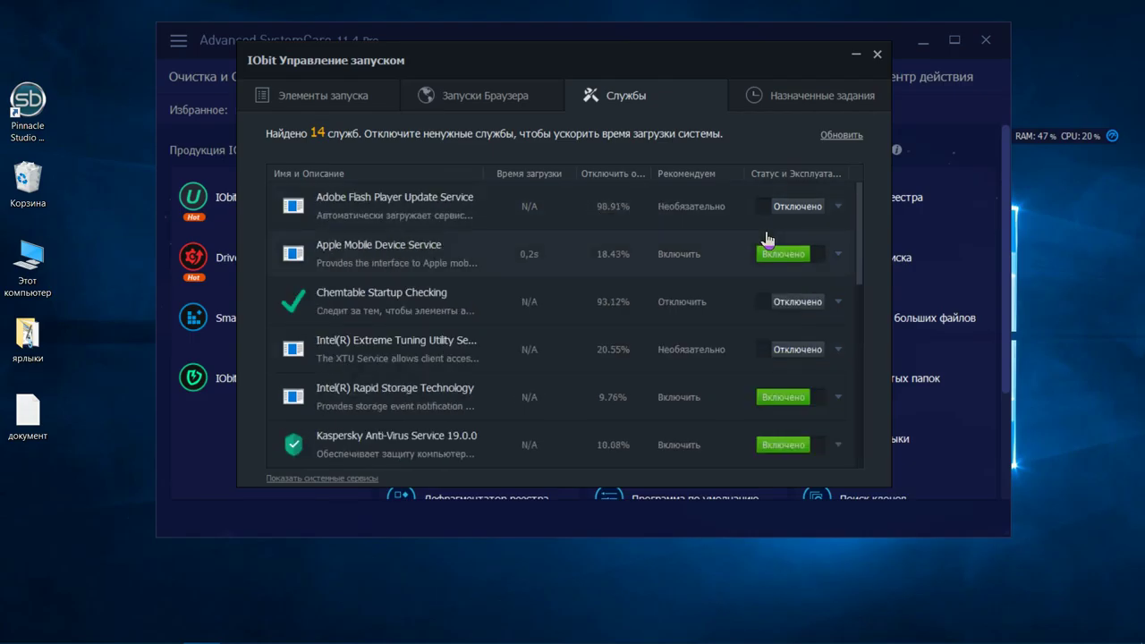
Step: Remove the IObit Ads Removal and IObit Surfing Protection plugins from Запуски Браузера, confirming each removal
click(526, 105)
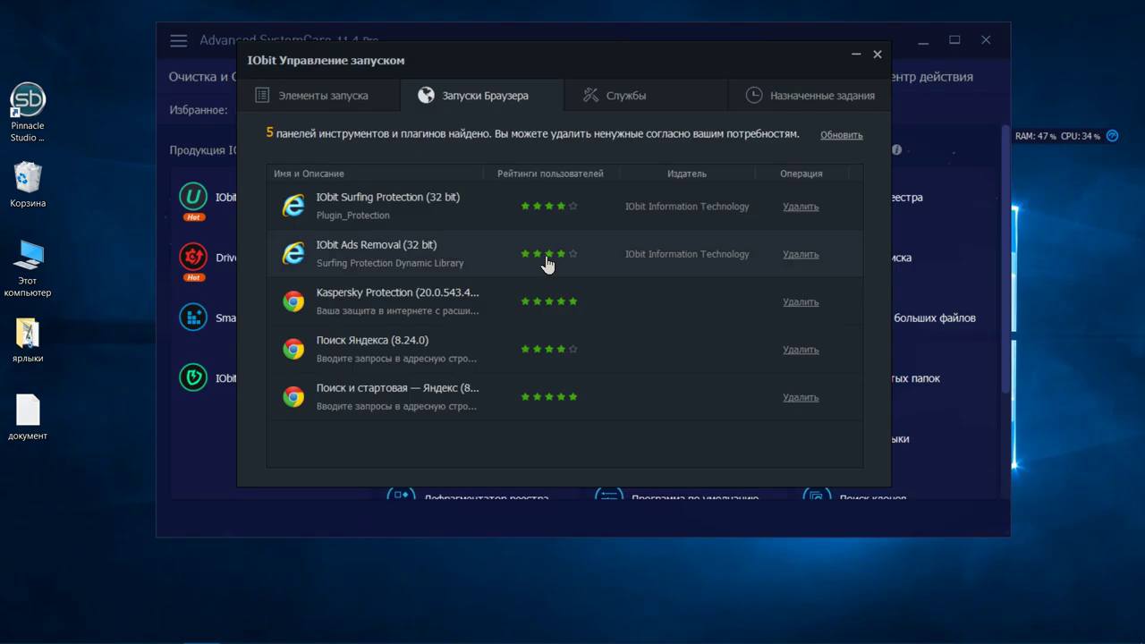
click(801, 255)
click(618, 348)
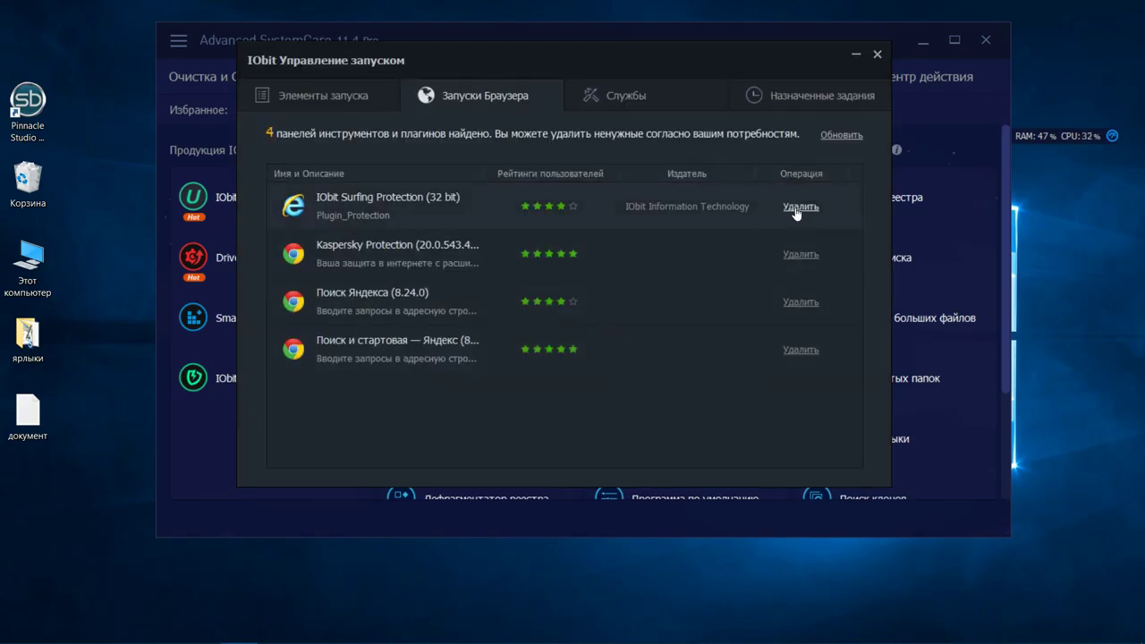
click(797, 209)
click(601, 341)
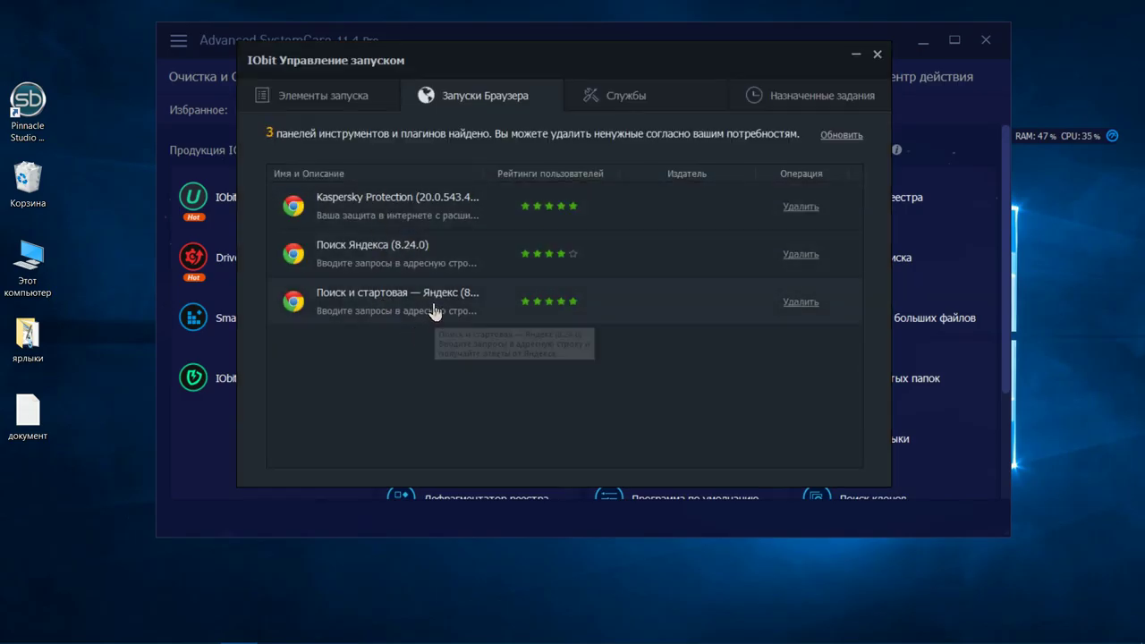
Step: Review the whole Элементы запуска list and close the startup manager
click(368, 104)
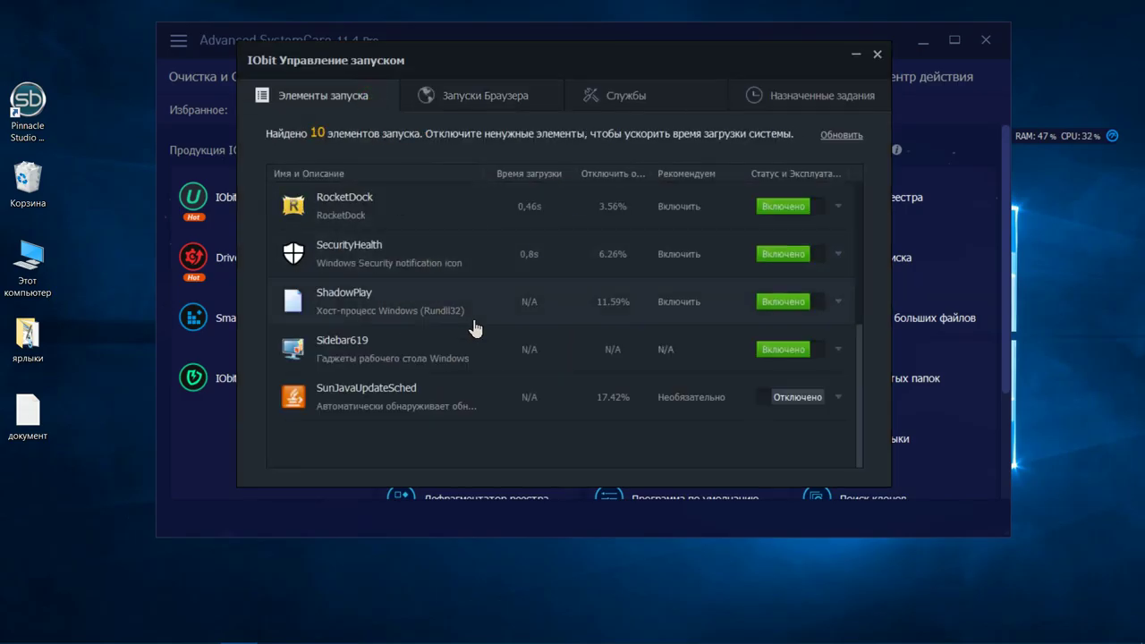
scroll(477, 329, up, 5)
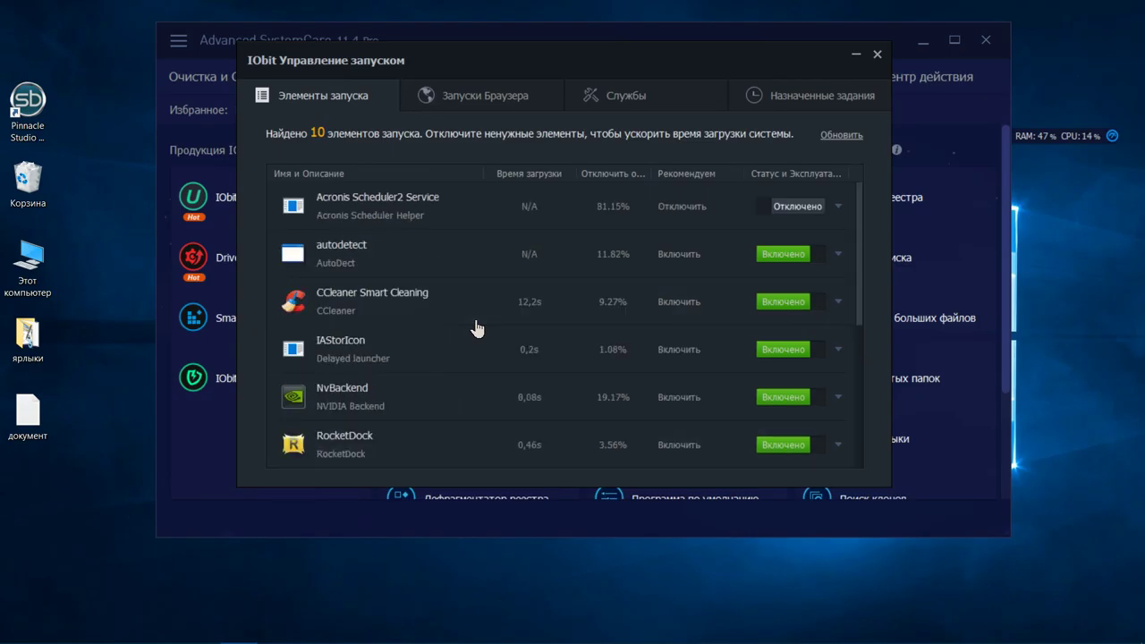
scroll(477, 330, down, 5)
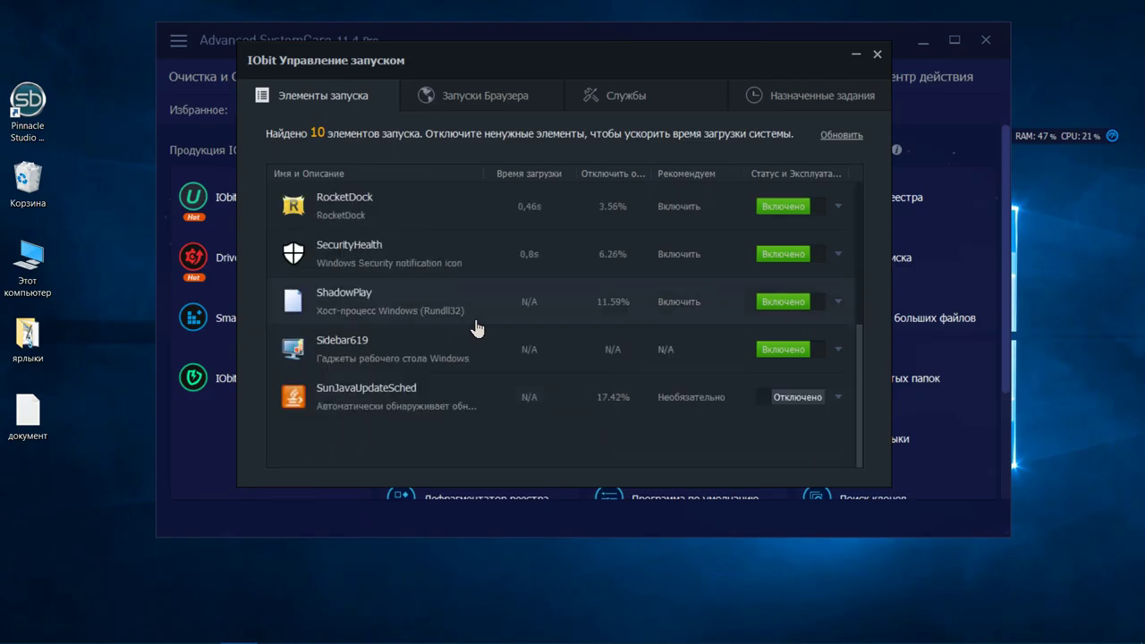
scroll(474, 318, up, 5)
click(878, 56)
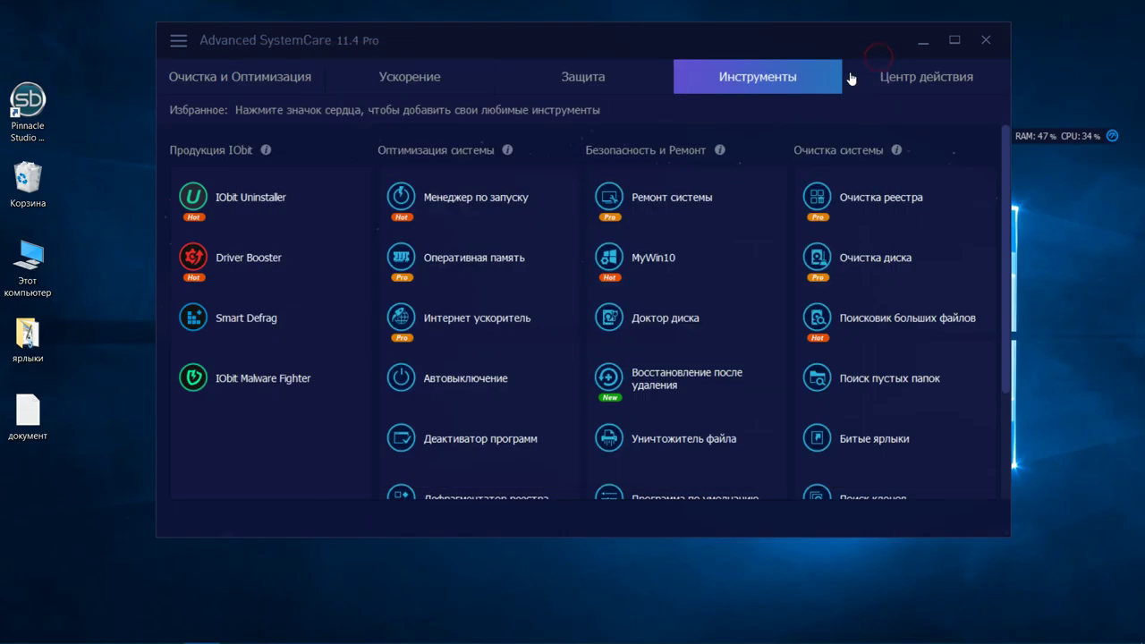
Step: Open the settings of the Оперативная память tool and free memory from the desktop RAM and CPU monitor
click(474, 268)
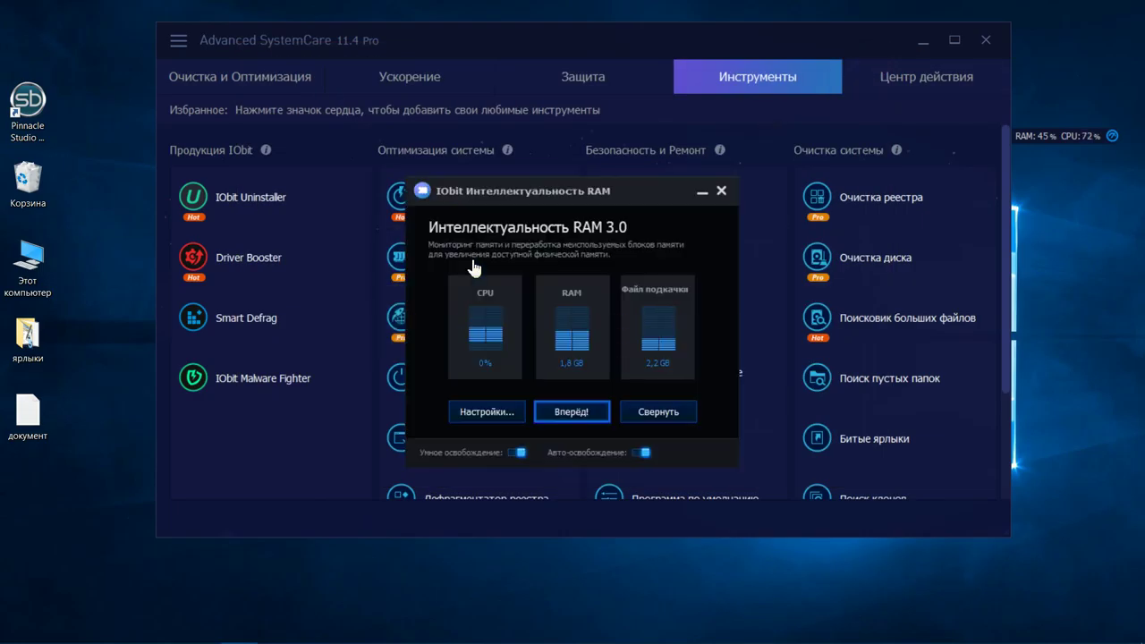
click(510, 415)
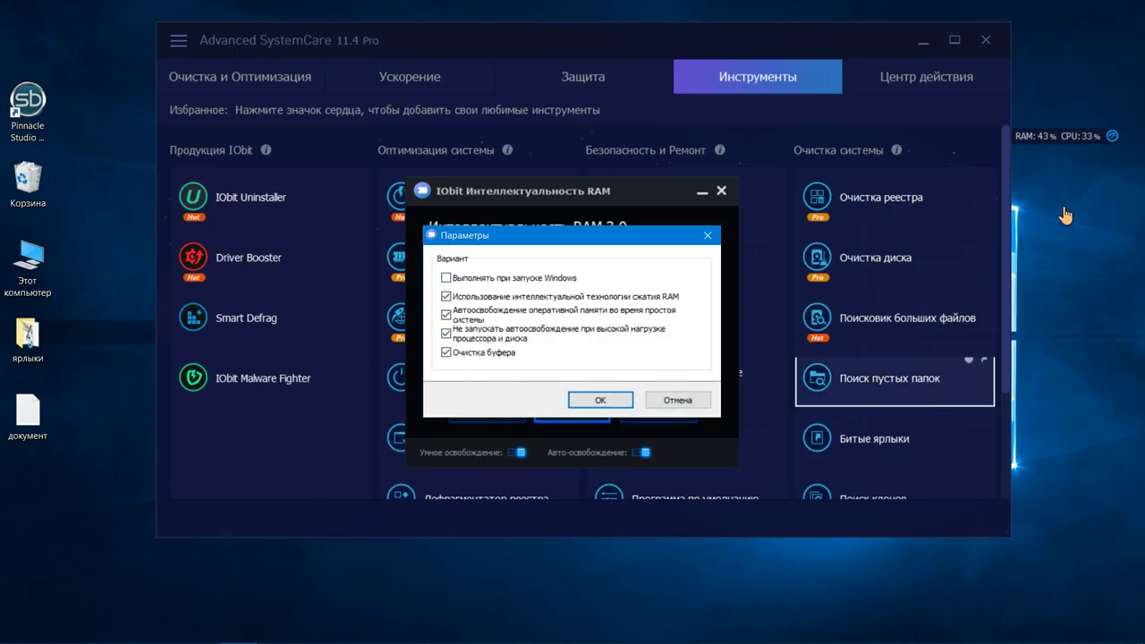
click(1050, 140)
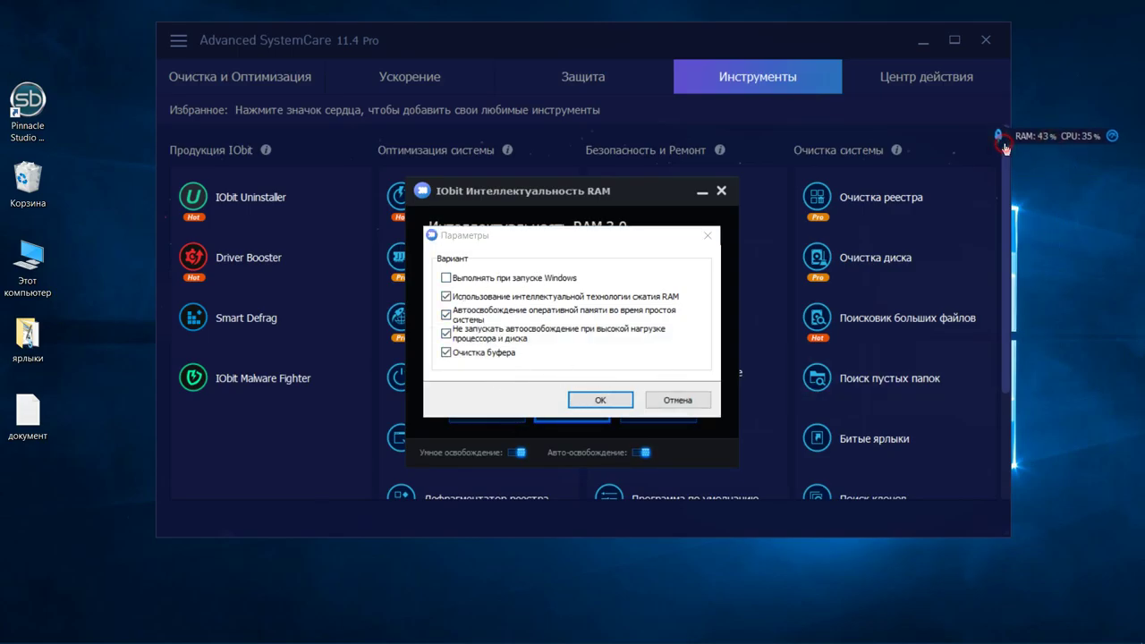
click(999, 140)
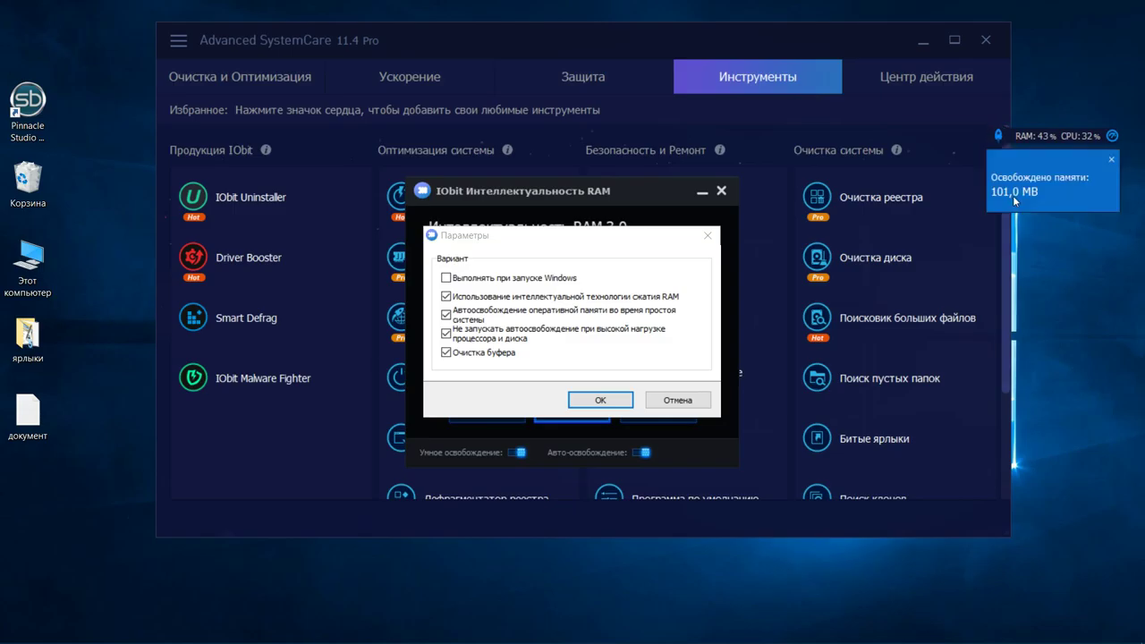
click(1112, 161)
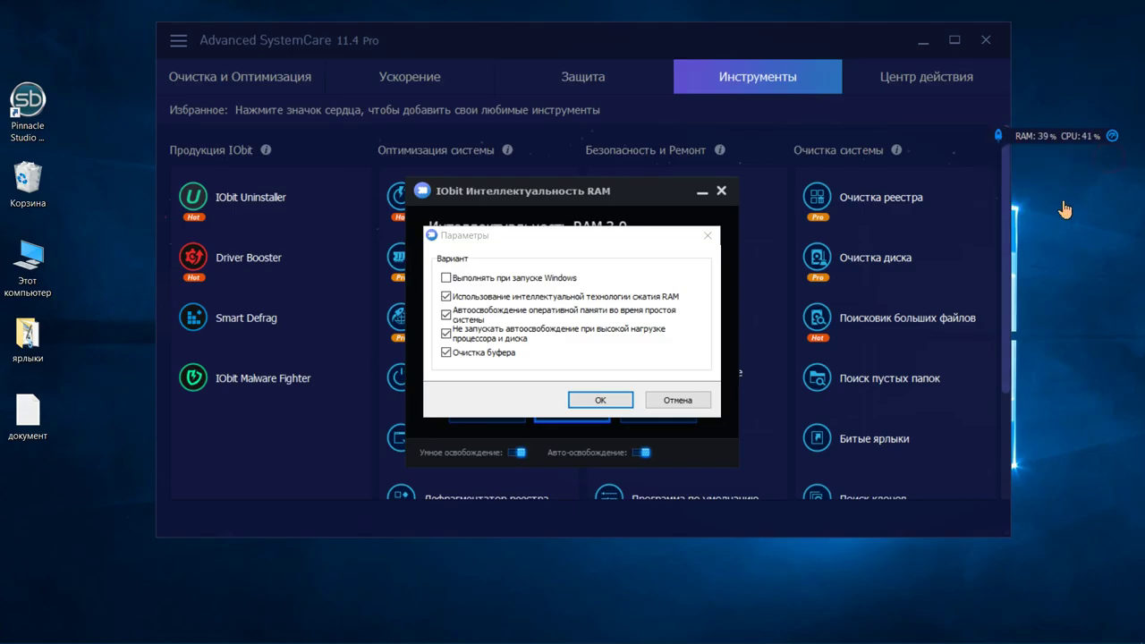
click(600, 400)
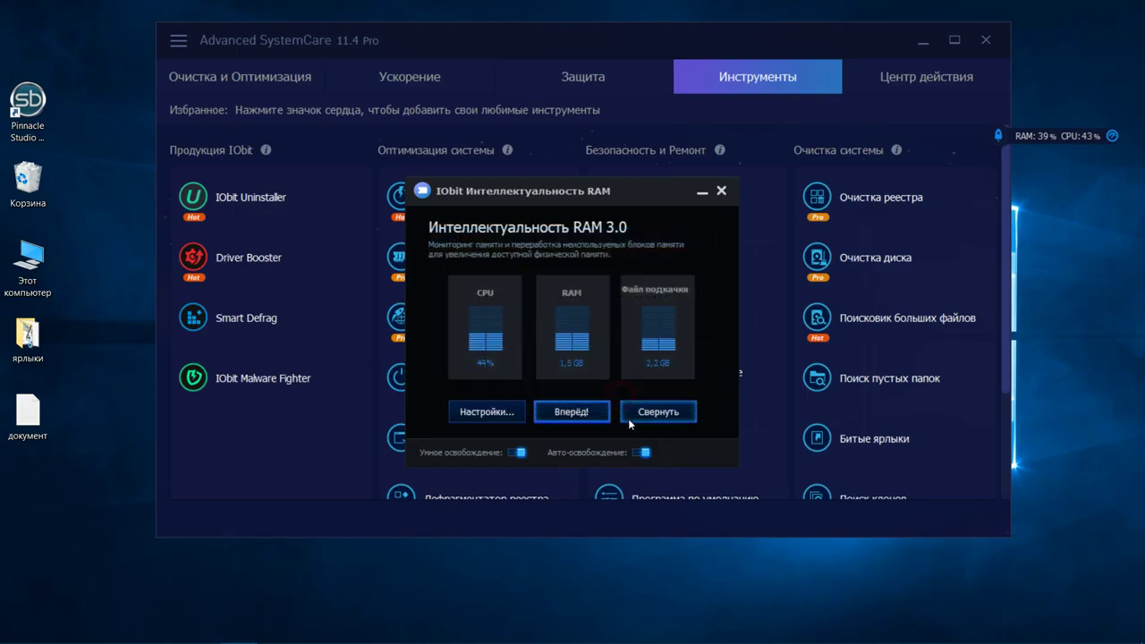
Step: Run the memory release twice in the Интеллектуальность RAM window
click(576, 410)
click(596, 440)
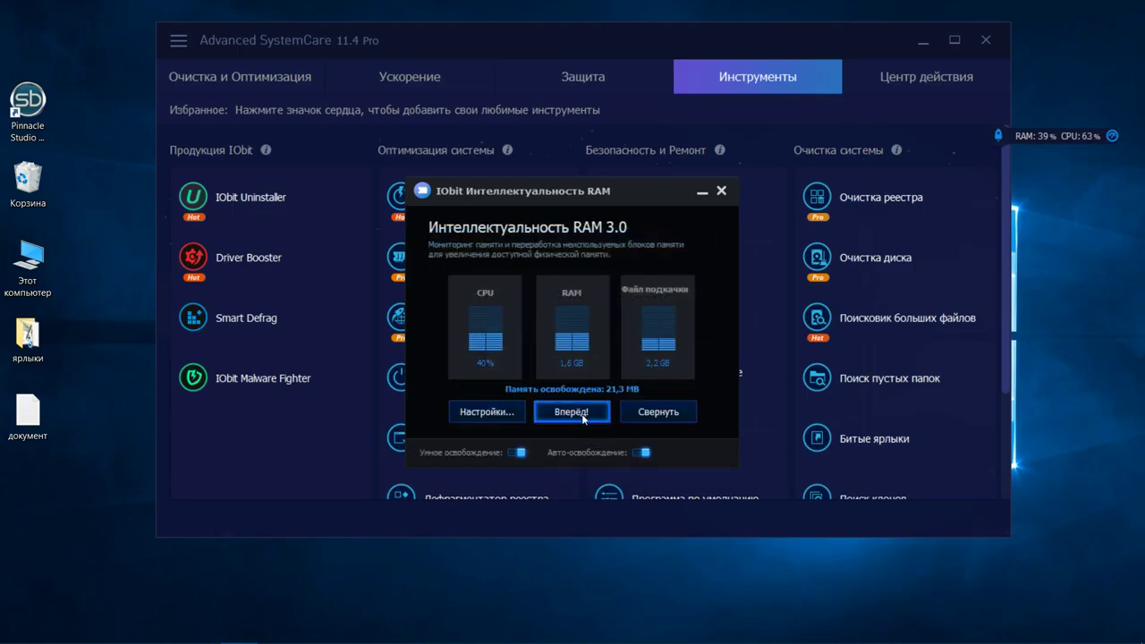
click(583, 412)
click(596, 459)
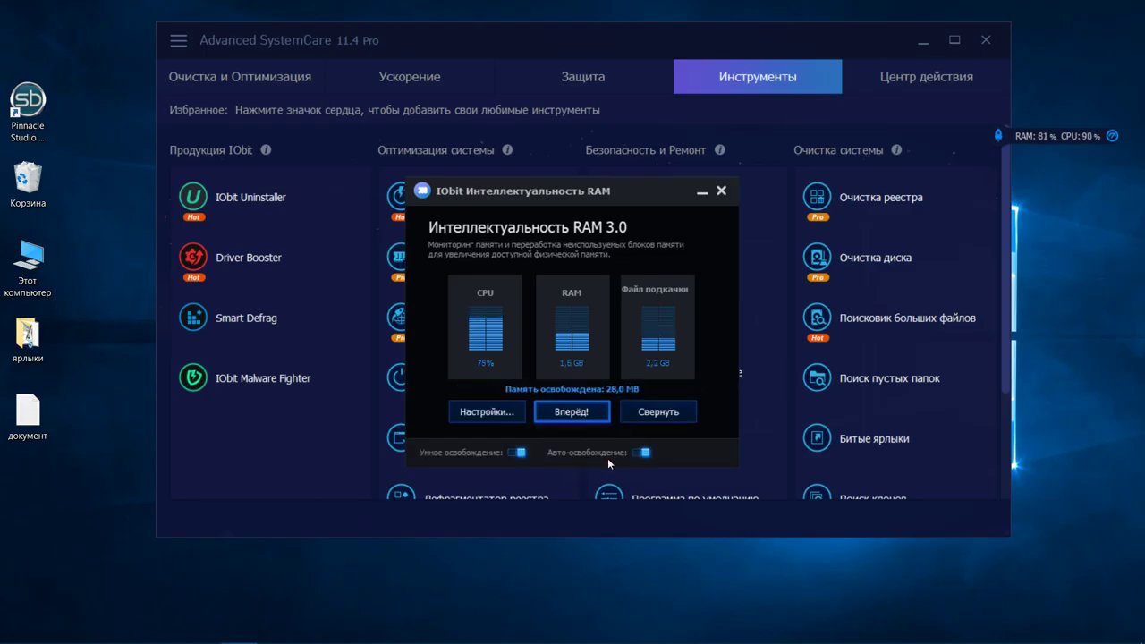
Step: Close the Интеллектуальность RAM tool and check the hidden notification area icons
click(721, 192)
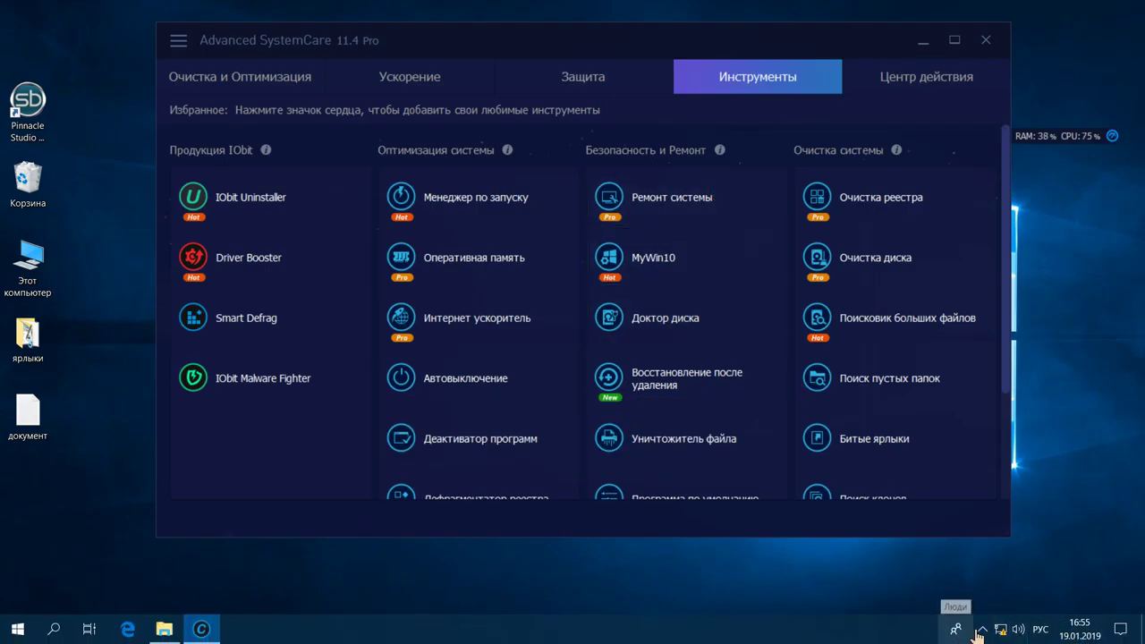
click(982, 629)
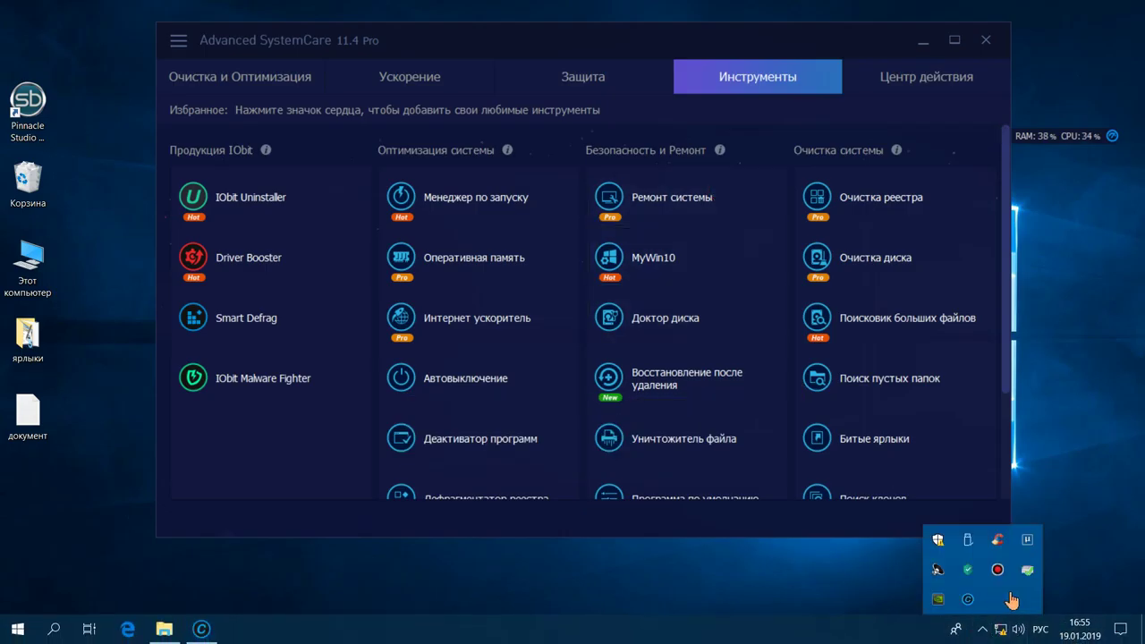
click(810, 592)
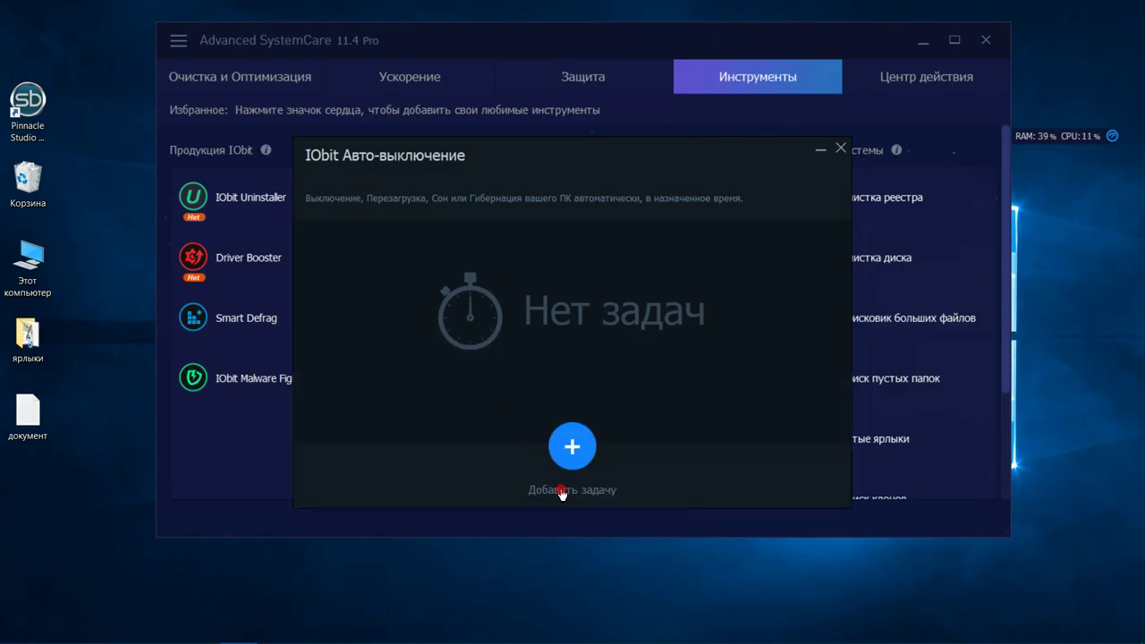
Step: Examine the action options for a new task in Автовыключение, go back without creating it, and close the tool
click(562, 490)
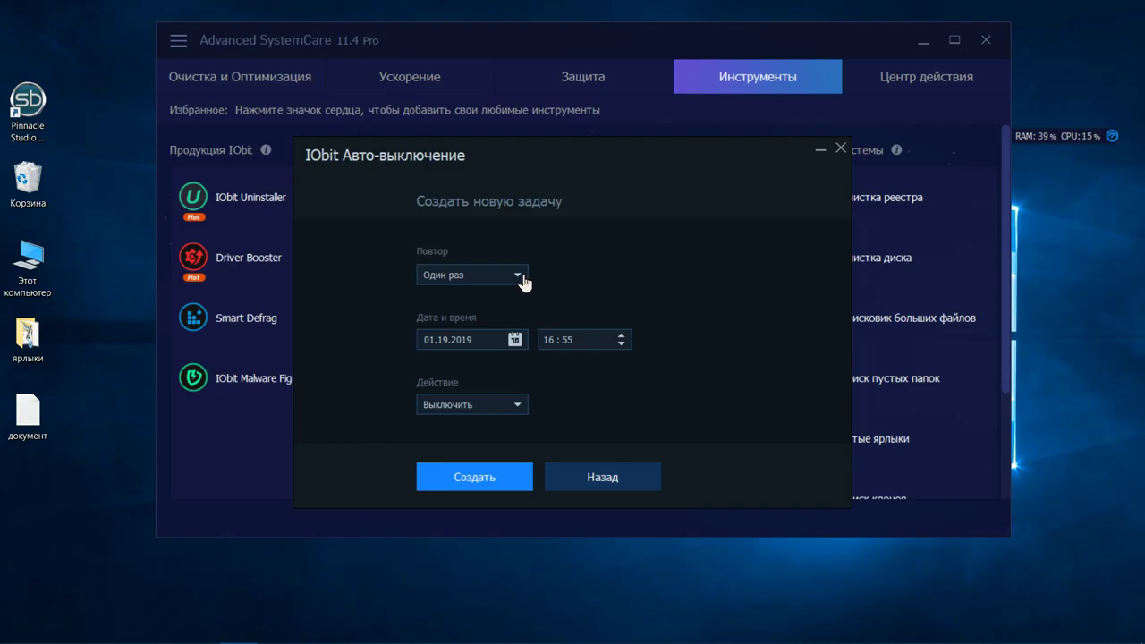
click(519, 404)
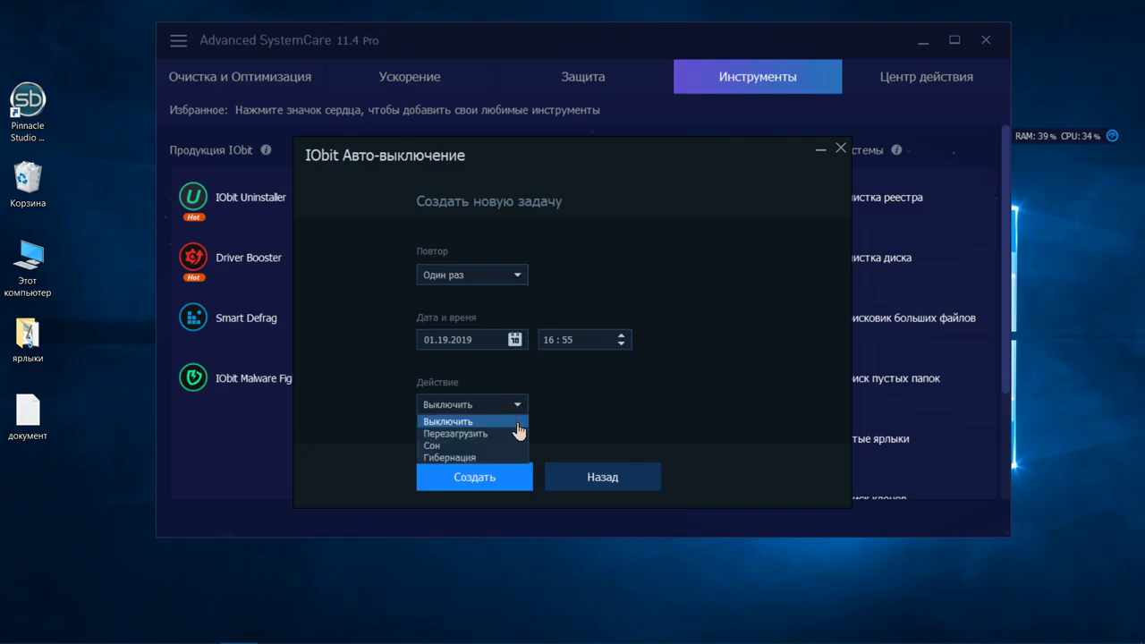
click(527, 409)
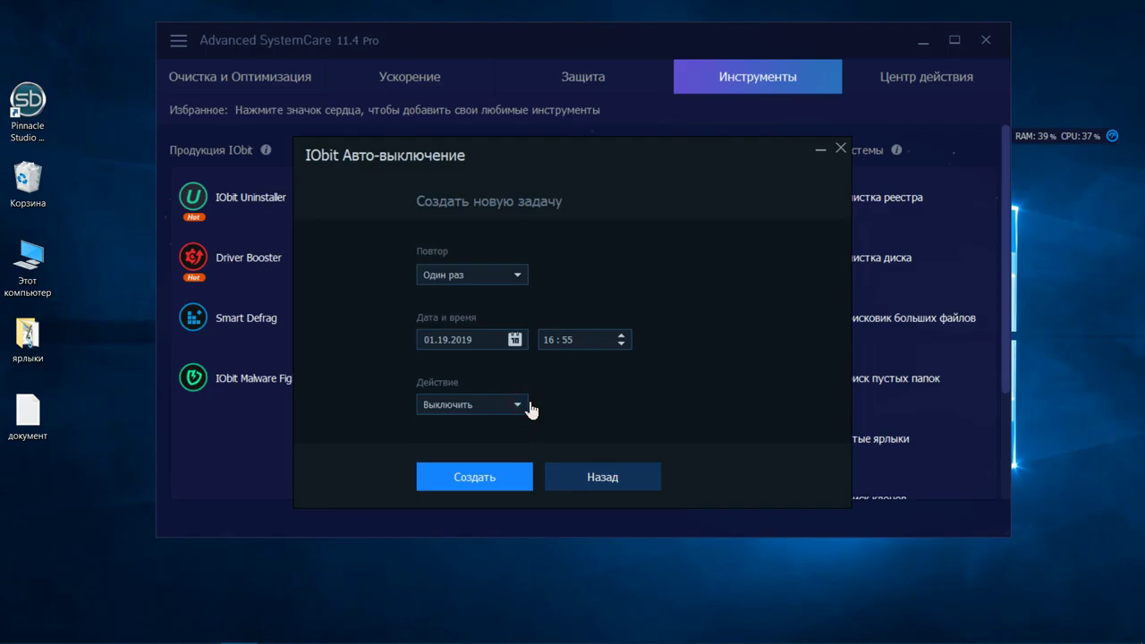
click(571, 477)
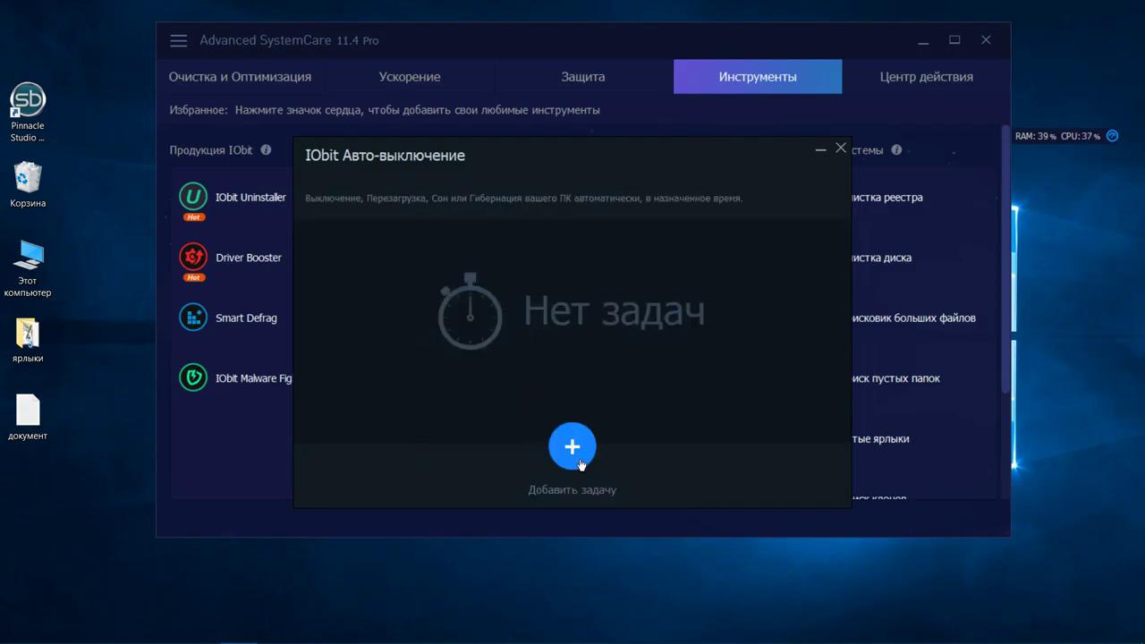
click(841, 148)
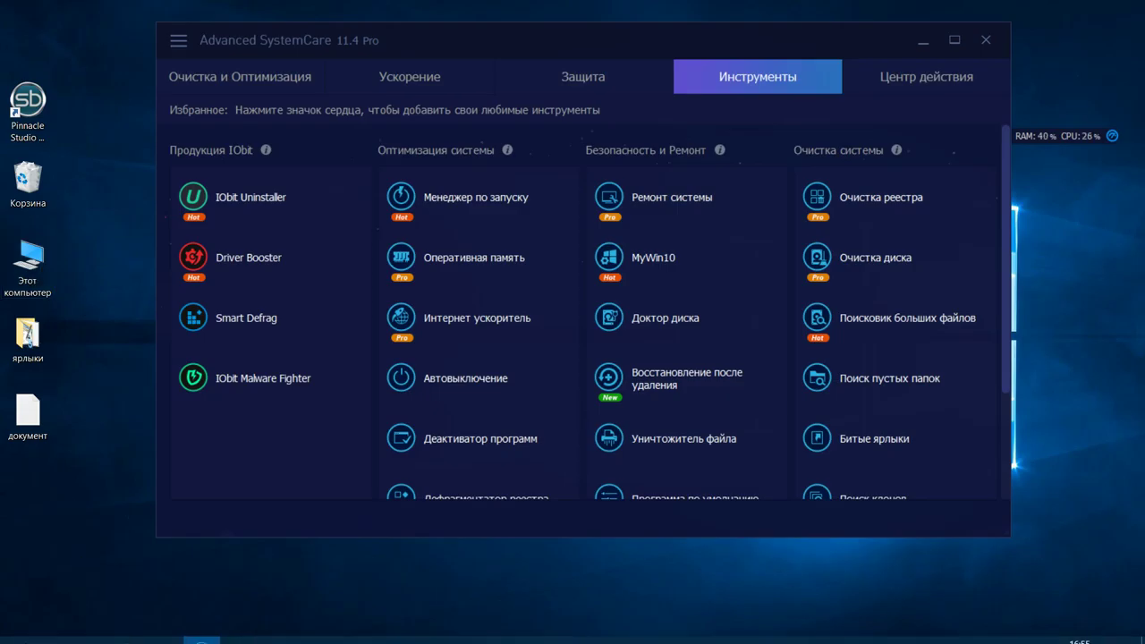
Step: Open the Windows Control Panel from the Служебные — Windows folder among the installed programs
click(17, 629)
scroll(89, 522, down, 1)
scroll(89, 523, down, 20)
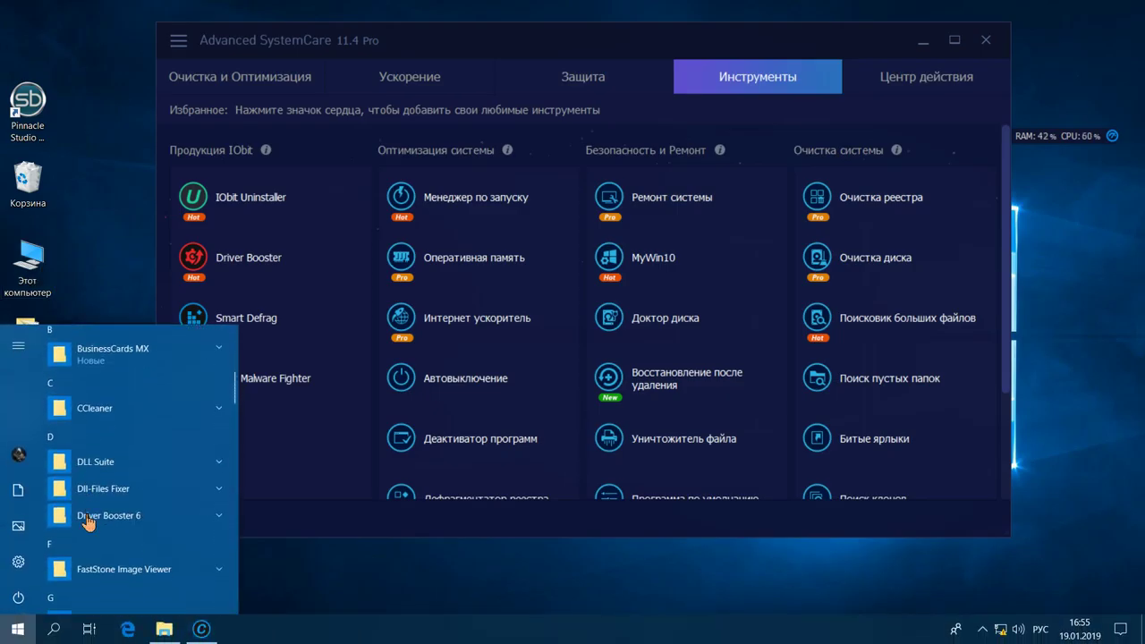
scroll(89, 523, down, 10)
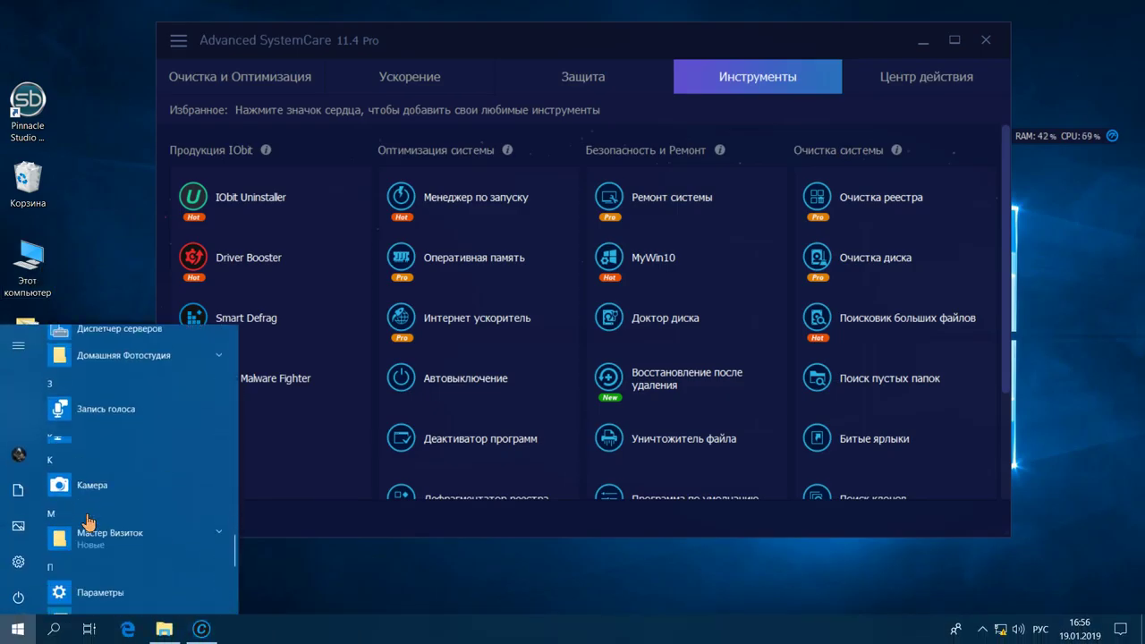
scroll(90, 521, down, 3)
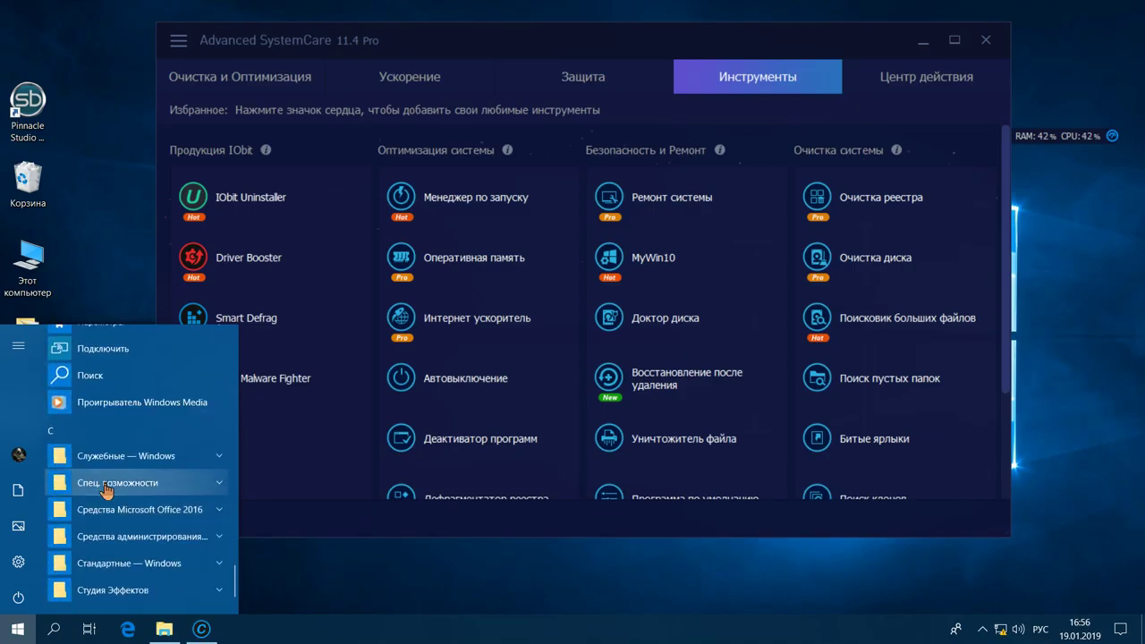
click(94, 460)
click(122, 566)
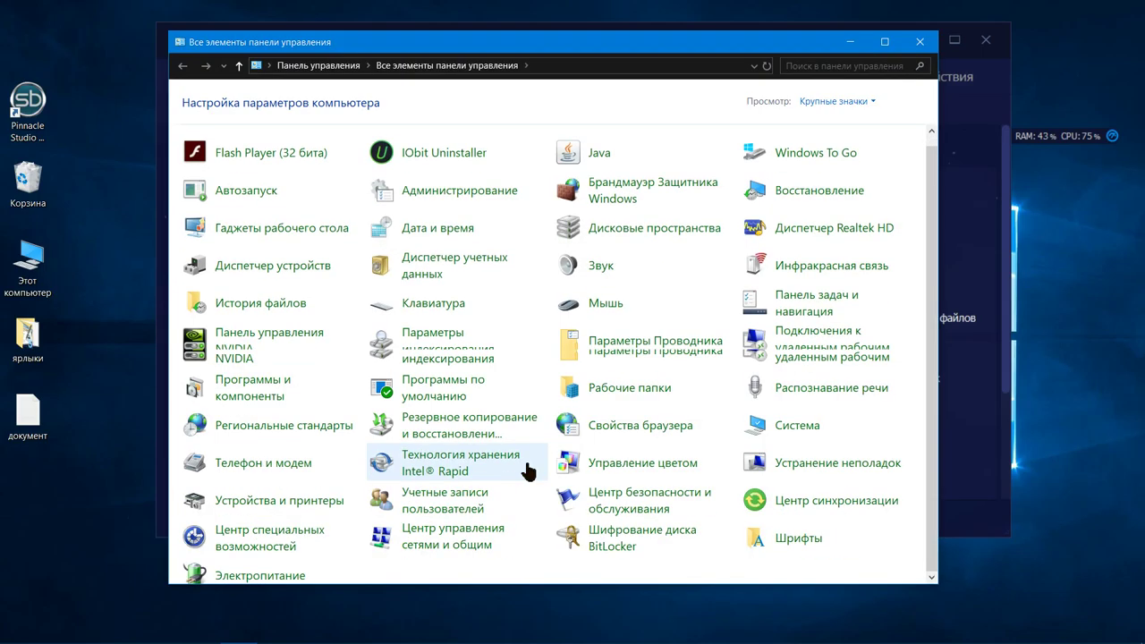
Step: Check the display and sleep settings of the Высокая производительность power plan, cancel without changes and close the Control Panel
click(294, 571)
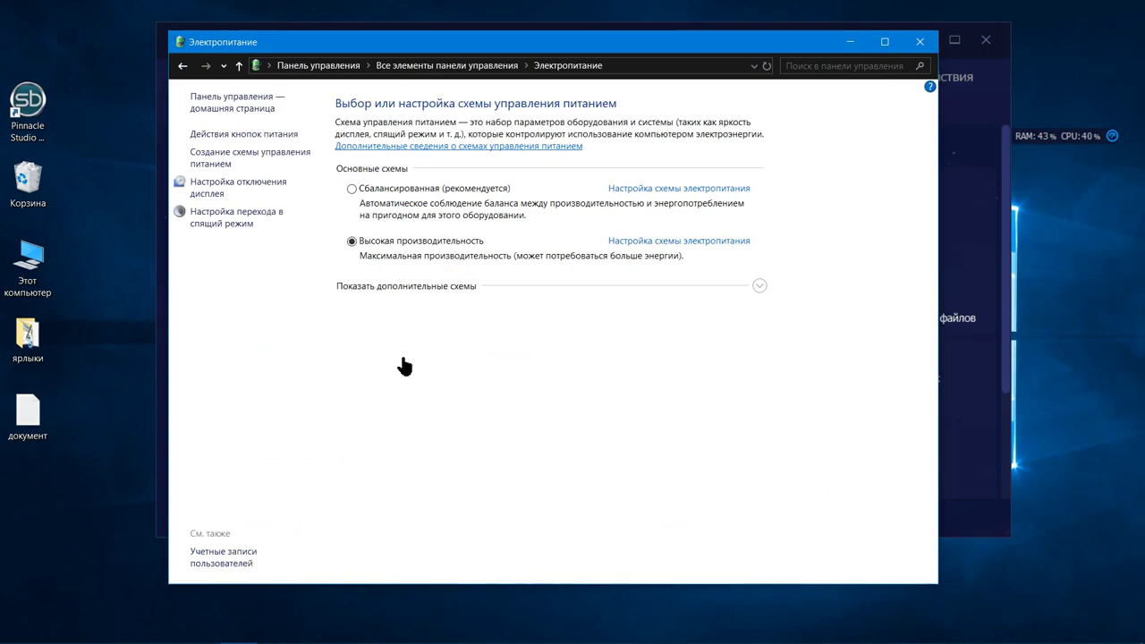
click(730, 243)
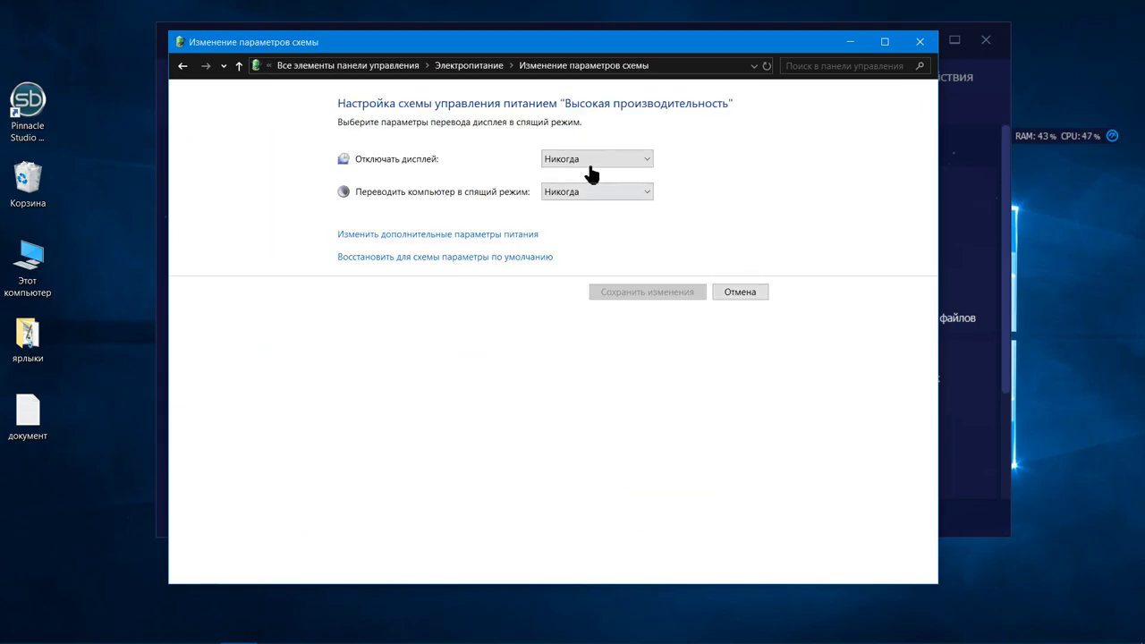
click(739, 293)
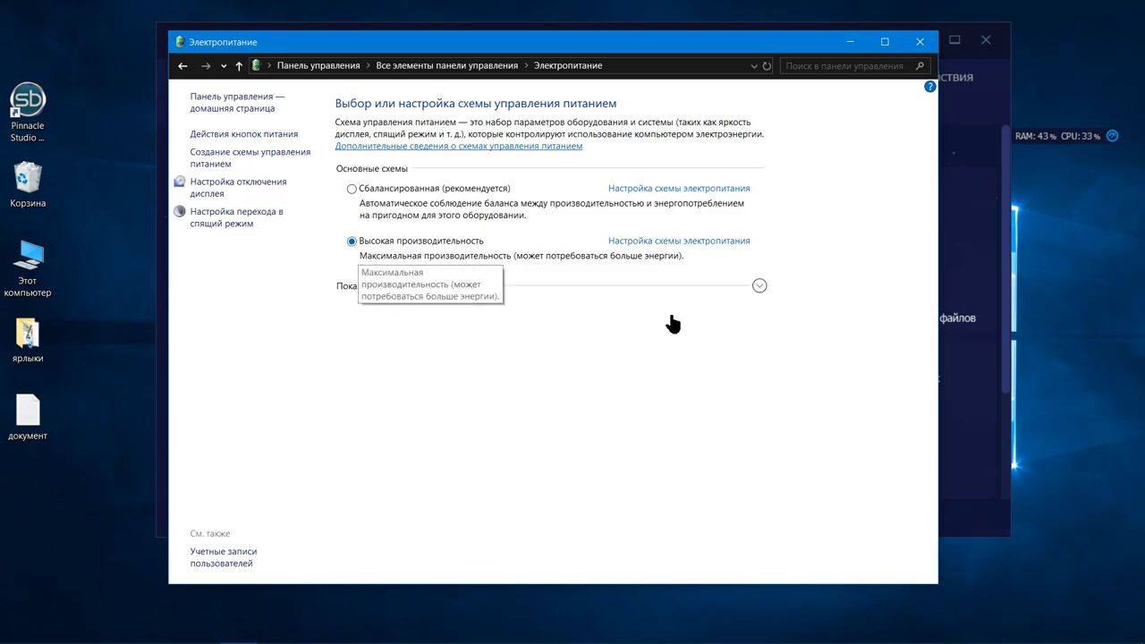
click(921, 43)
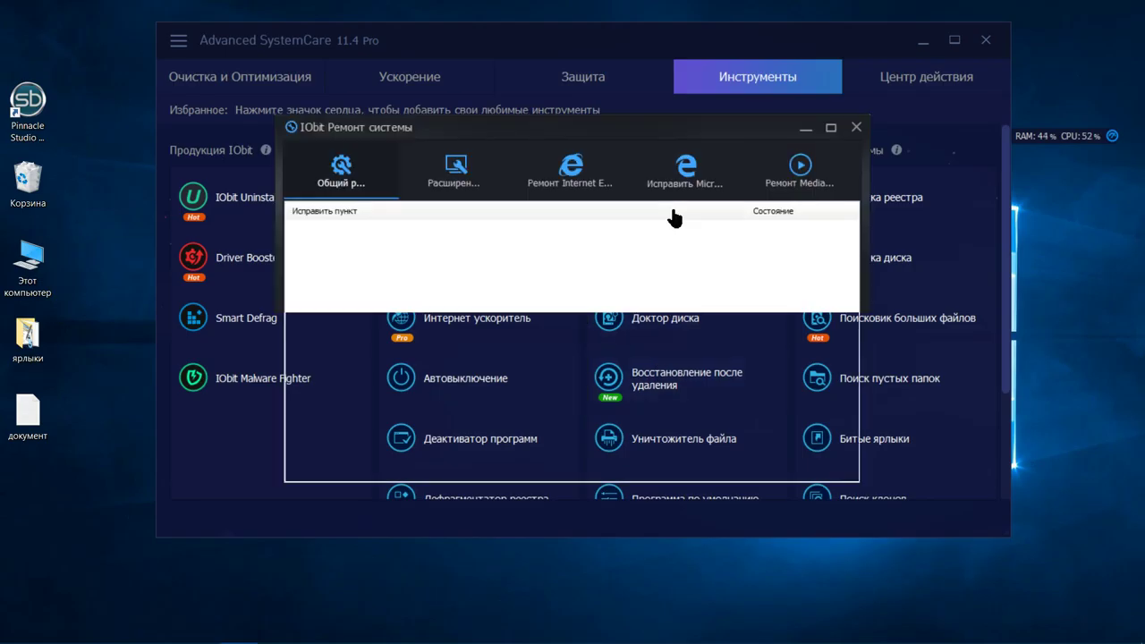
Step: Scan for general problems in Ремонт системы and repair the selected Sticky Notes item
click(707, 502)
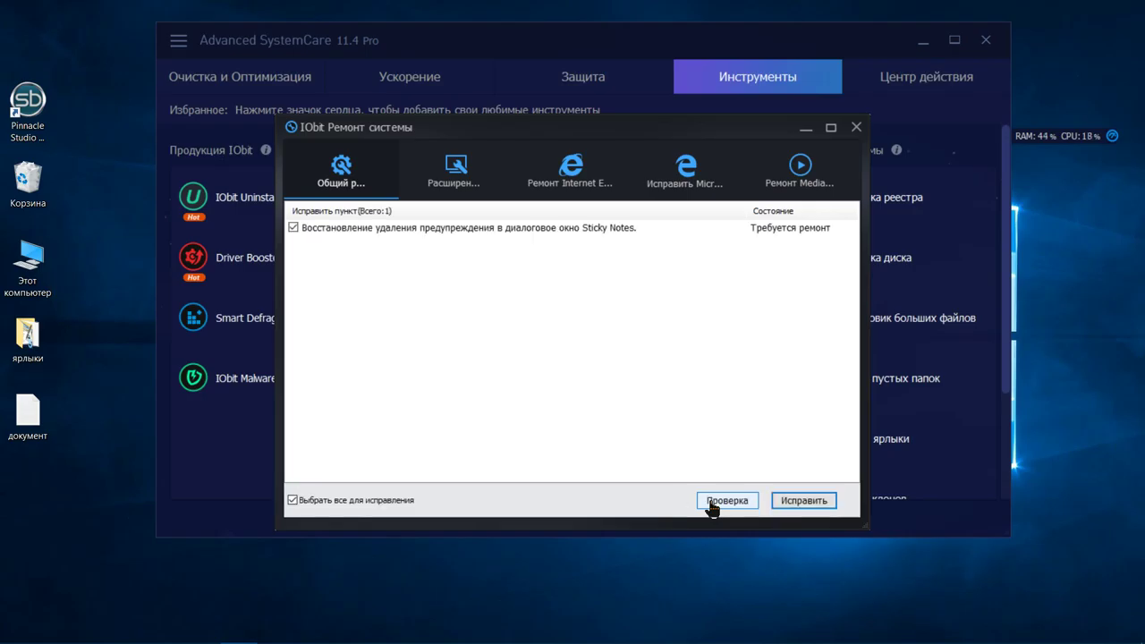
click(787, 503)
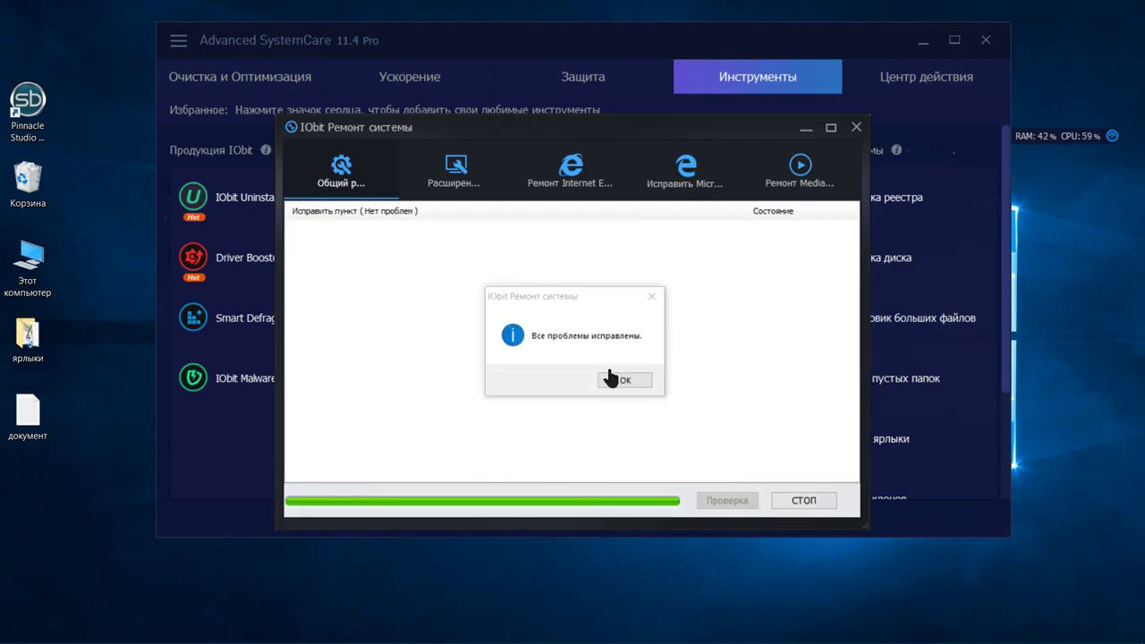
click(615, 379)
Step: Examine the advanced repair options for the desktop, system, IE, media player and security
click(466, 192)
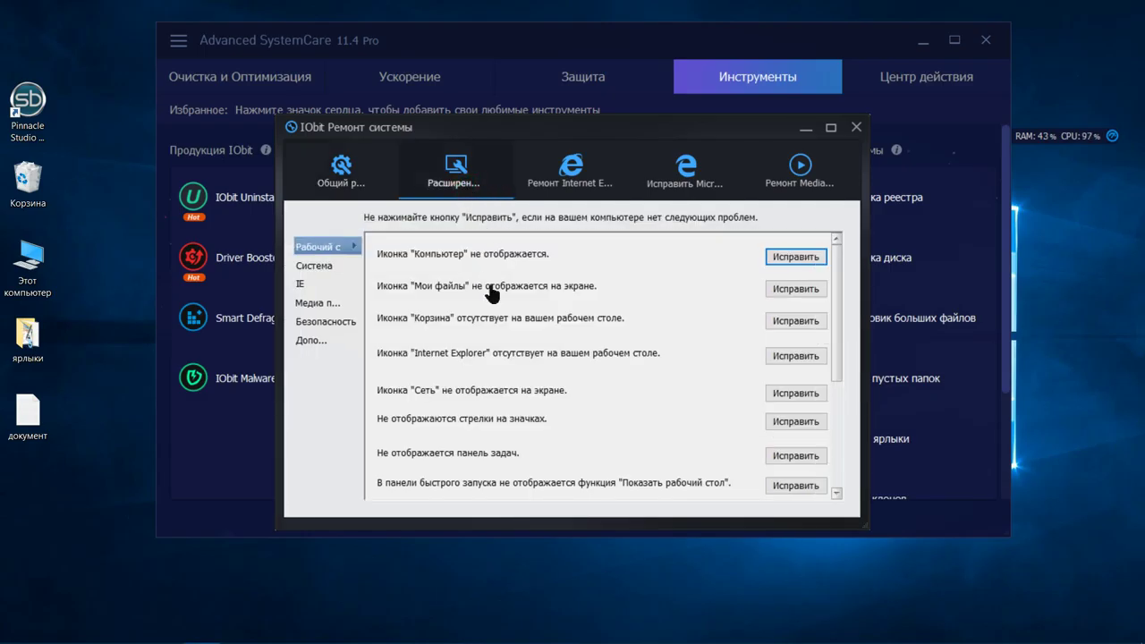
scroll(505, 299, down, 3)
scroll(468, 299, up, 5)
click(333, 266)
scroll(509, 291, down, 3)
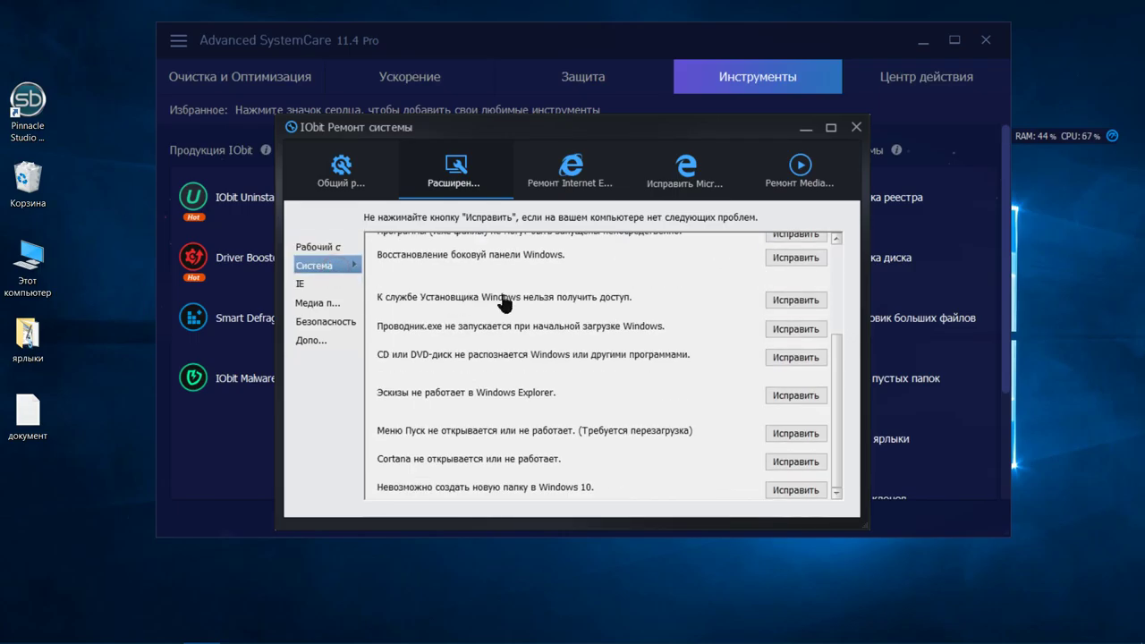
click(304, 284)
scroll(537, 349, down, 1)
click(331, 302)
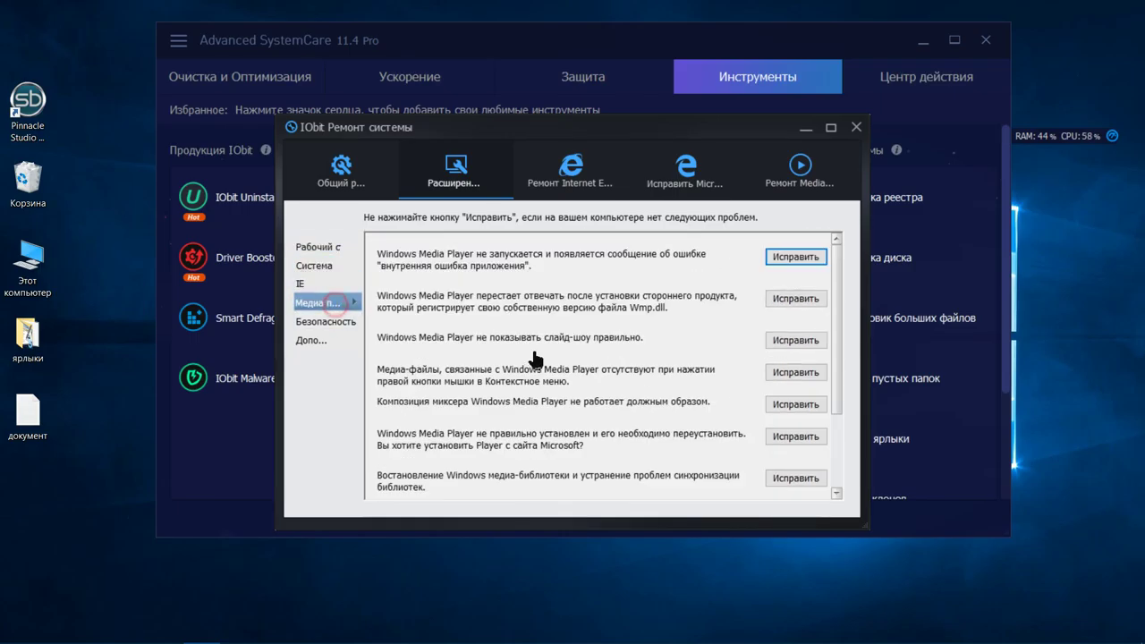
scroll(533, 364, down, 3)
click(350, 322)
scroll(506, 329, down, 3)
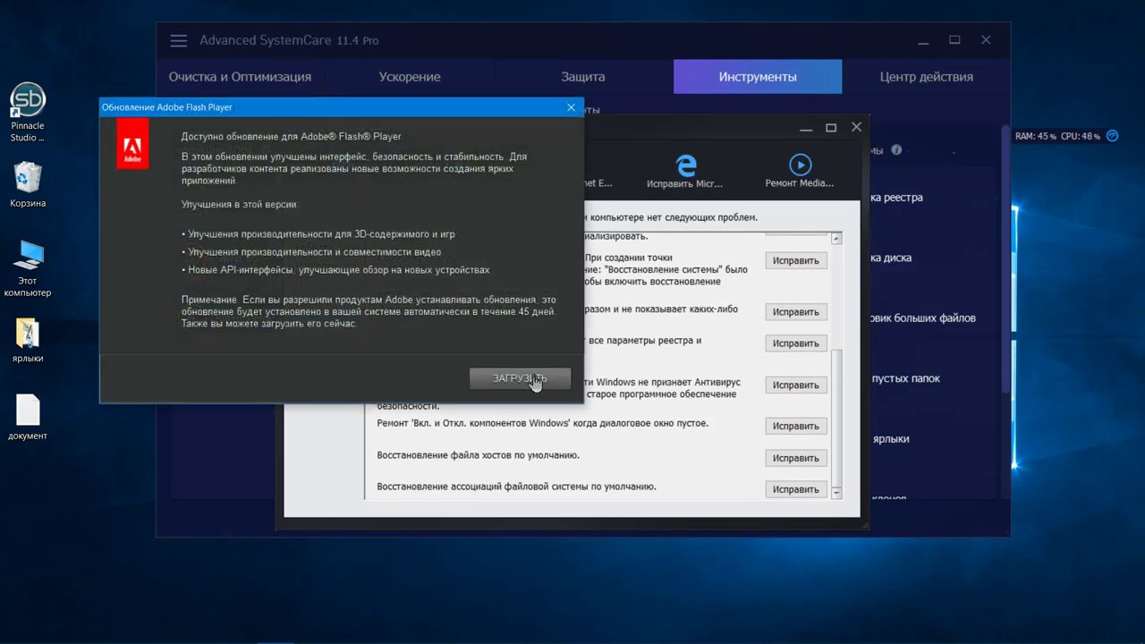
Step: Dismiss the Adobe Flash Player update offer and close Ремонт системы
click(571, 107)
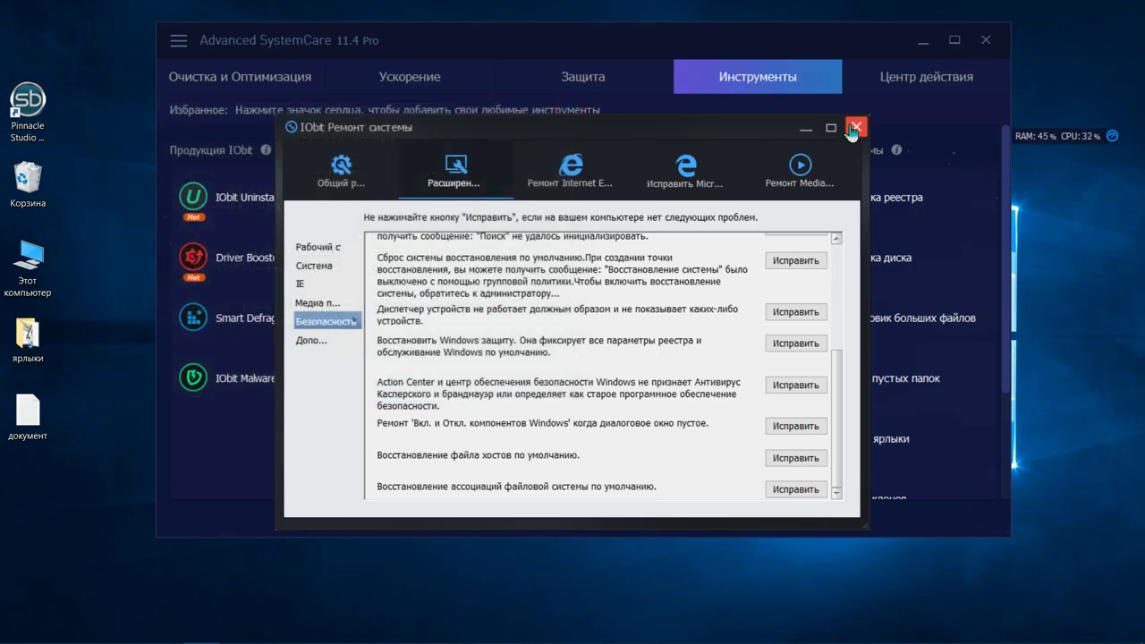
click(855, 128)
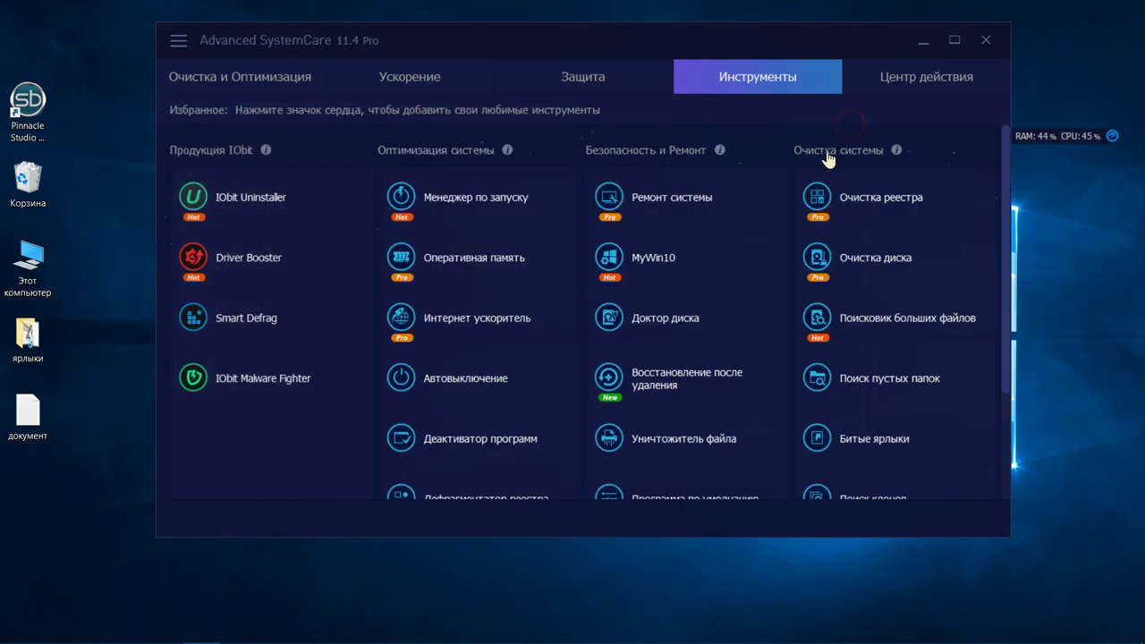
Step: In MyWin10, show and hide again the user files and Control Panel desktop icons in turn, and close the tool
click(675, 261)
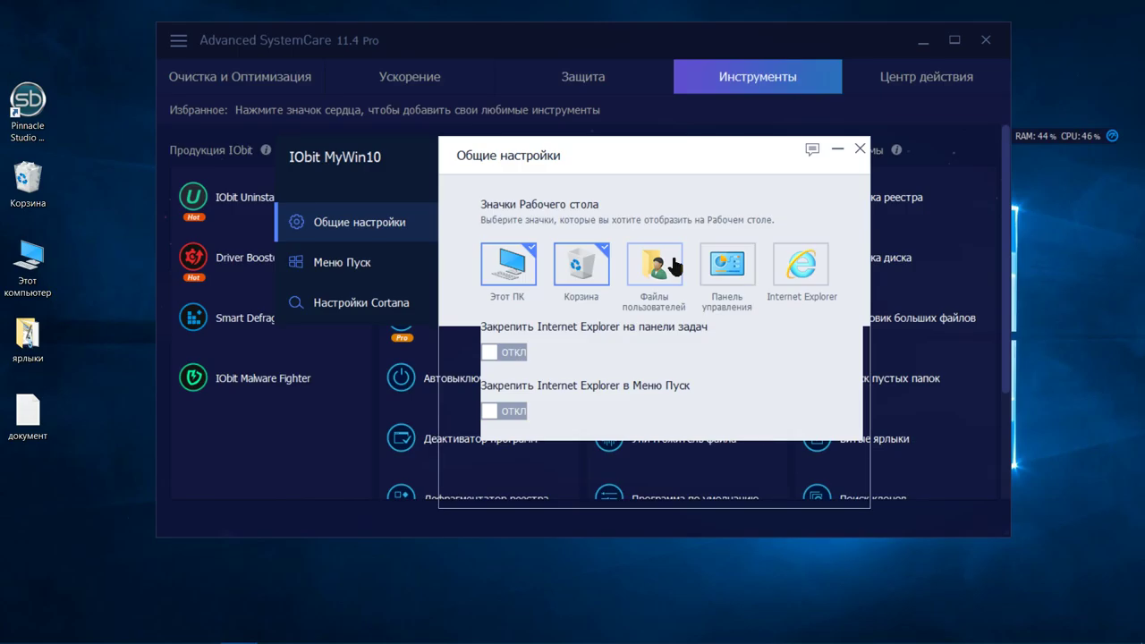
click(678, 256)
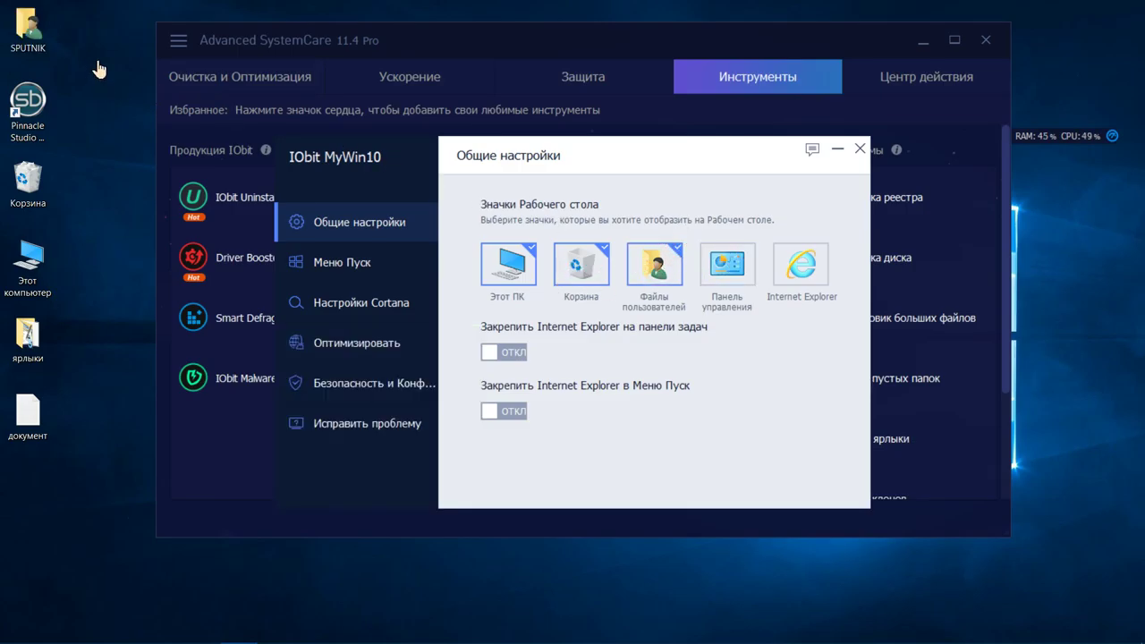
click(678, 260)
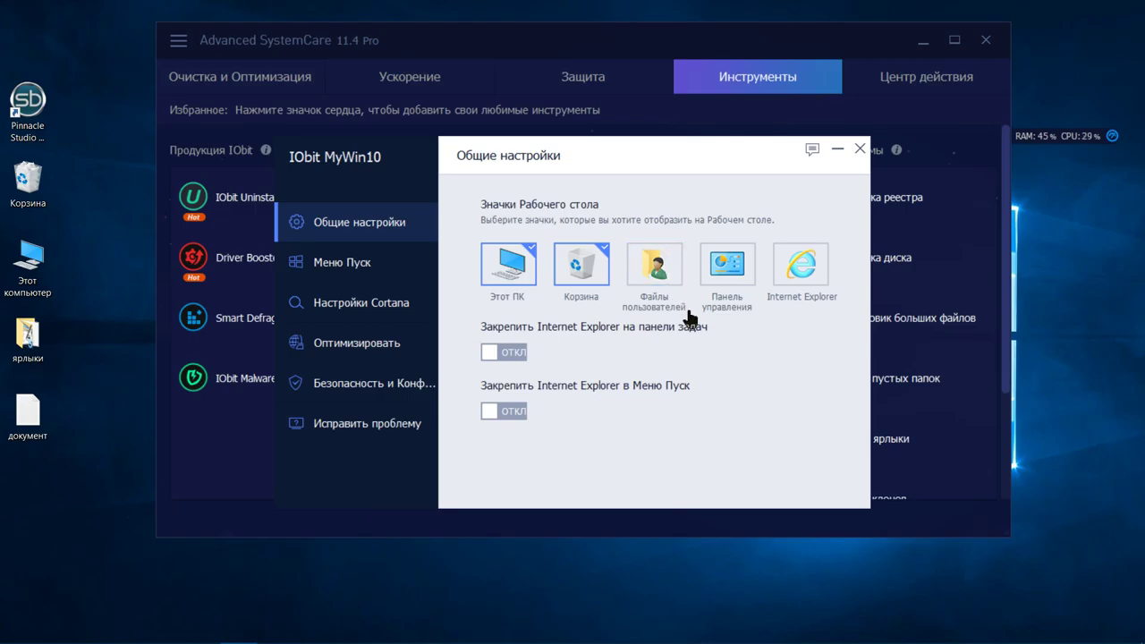
click(748, 255)
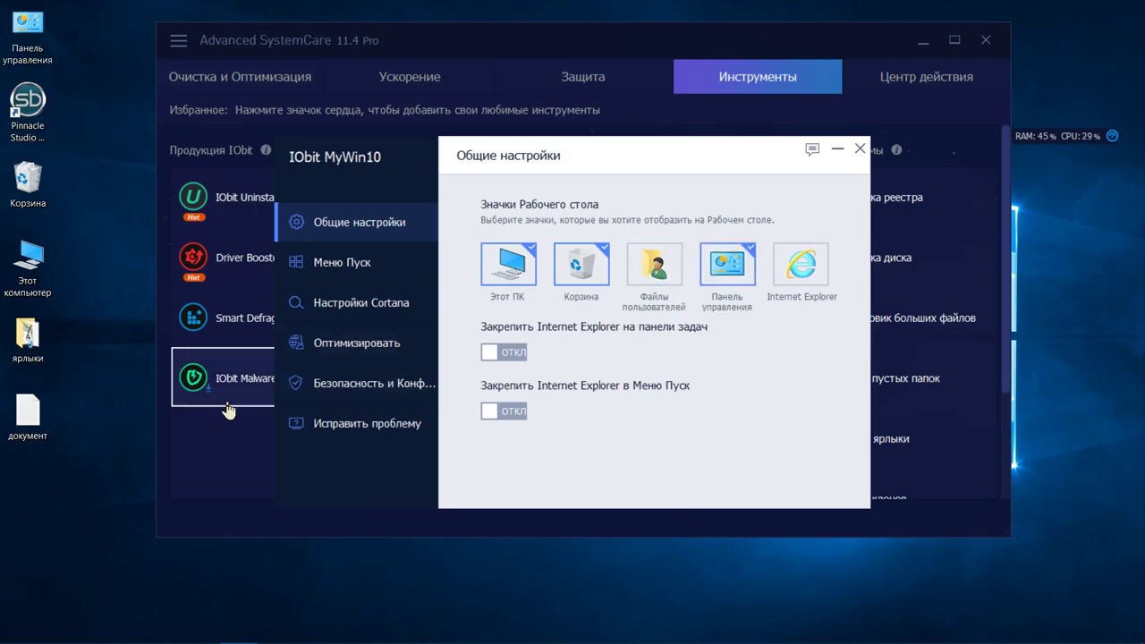
click(747, 257)
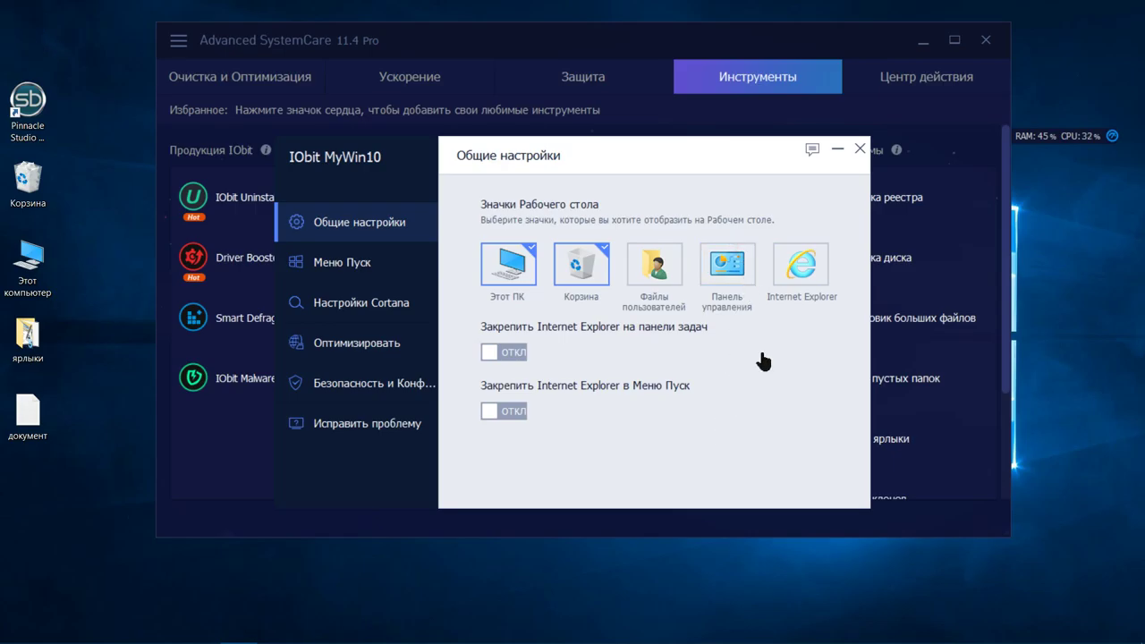
click(860, 150)
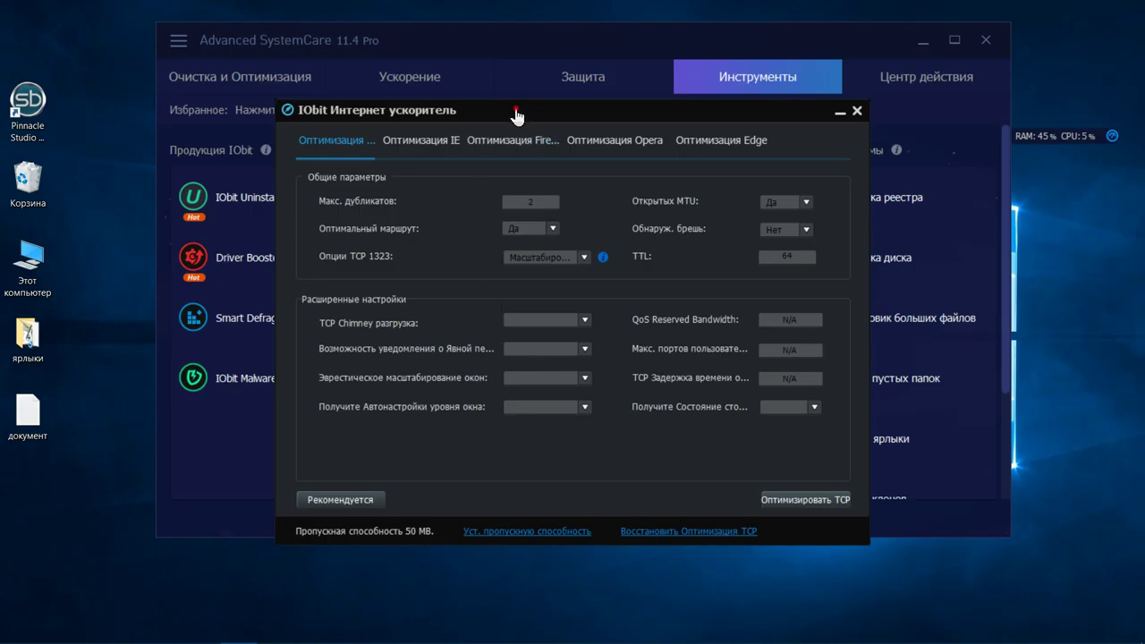
Step: Move the Интернет ускоритель window aside to check the Ускорение section, and bring it back over the main window
drag(518, 117, 510, 522)
click(409, 76)
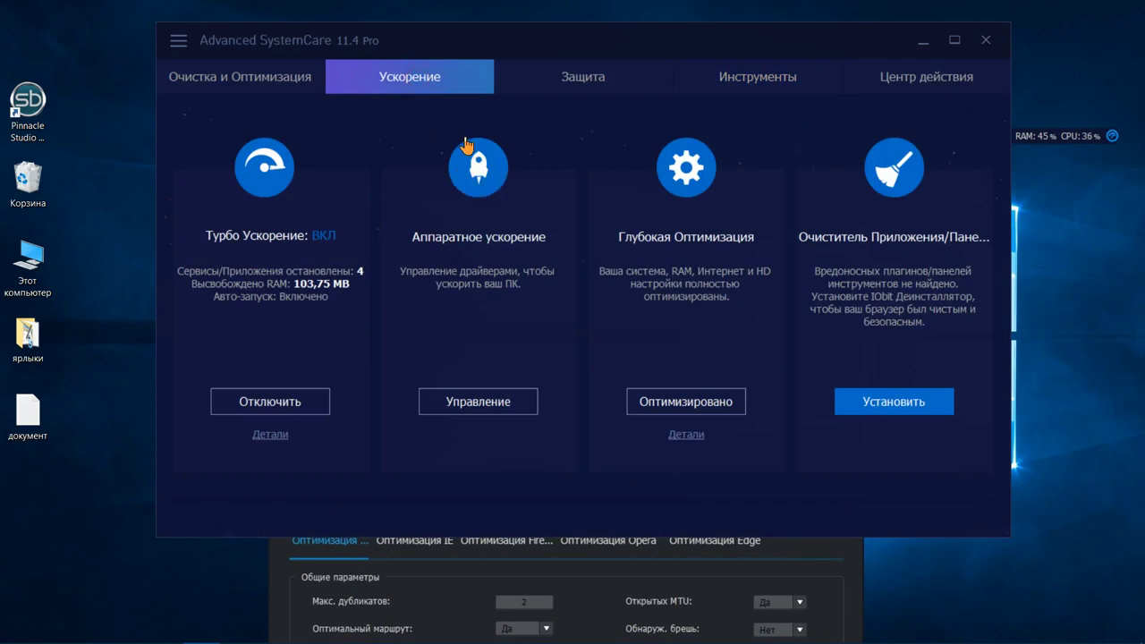
click(848, 626)
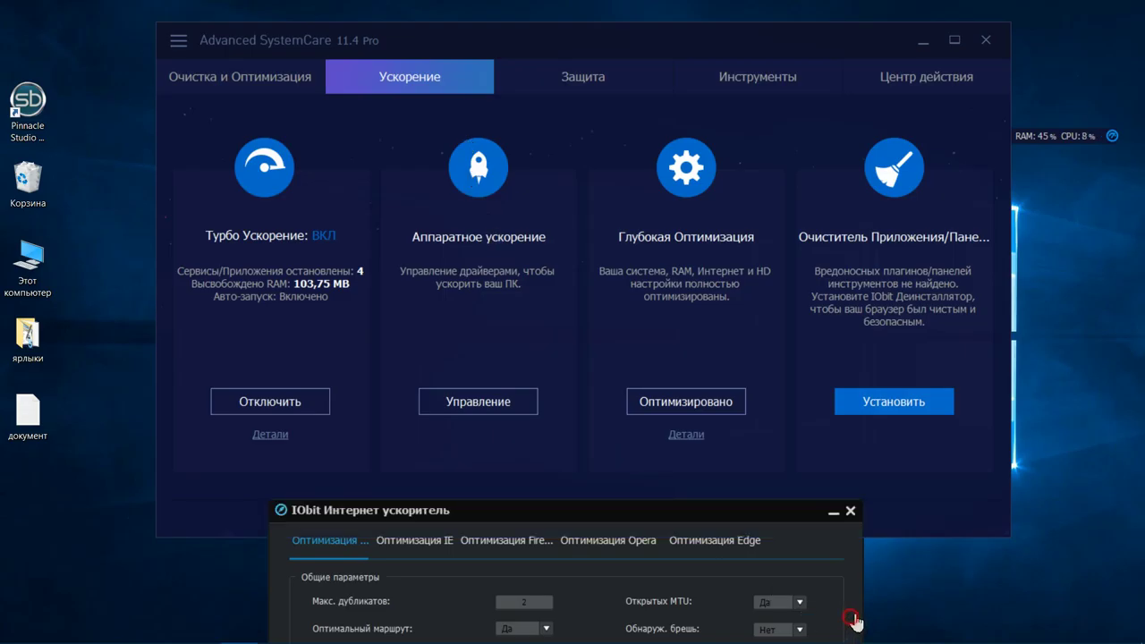
drag(690, 519, 687, 86)
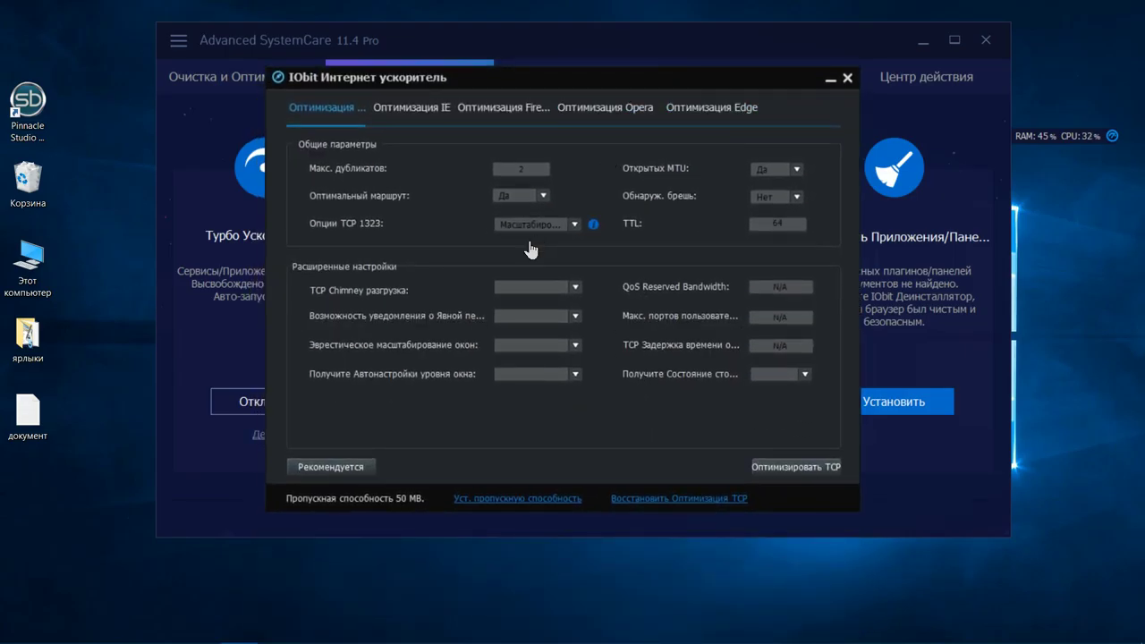
Step: Apply the recommended TCP settings in Интернет ускоритель and run the TCP optimization
click(371, 464)
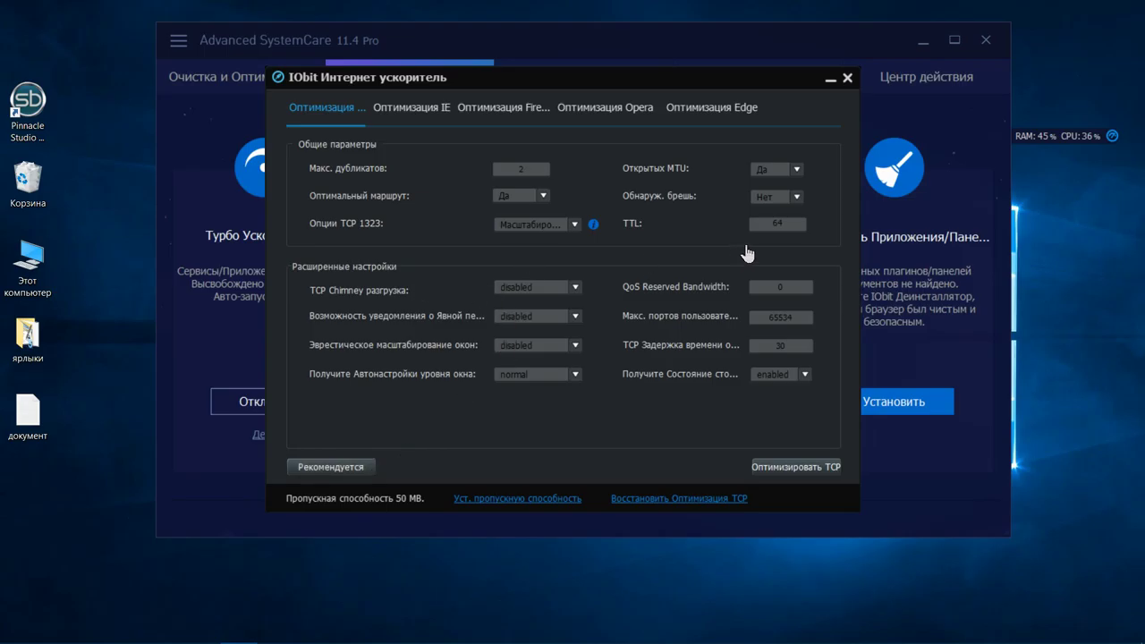
click(796, 467)
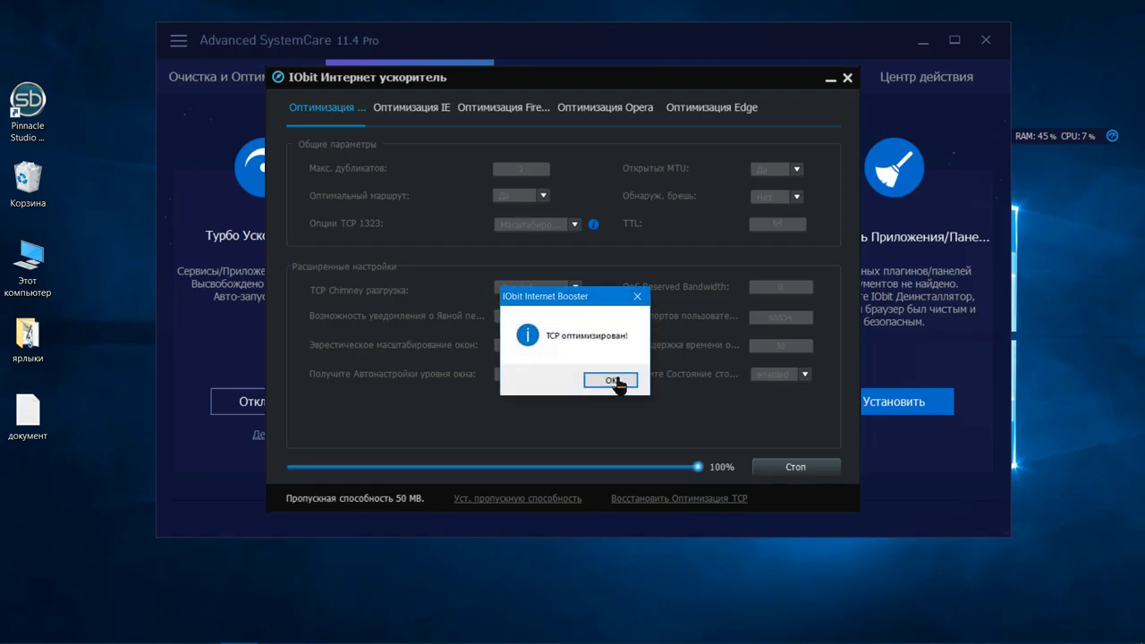
click(616, 379)
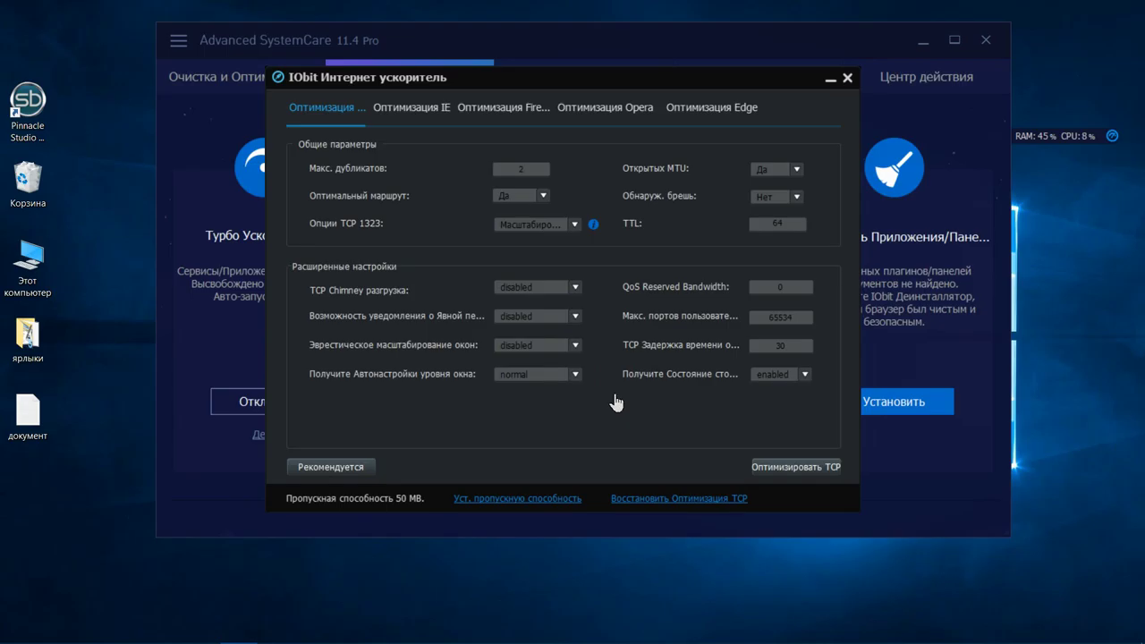
Step: Look through the IE, Firefox and Opera optimization pages of Интернет ускоритель
click(409, 109)
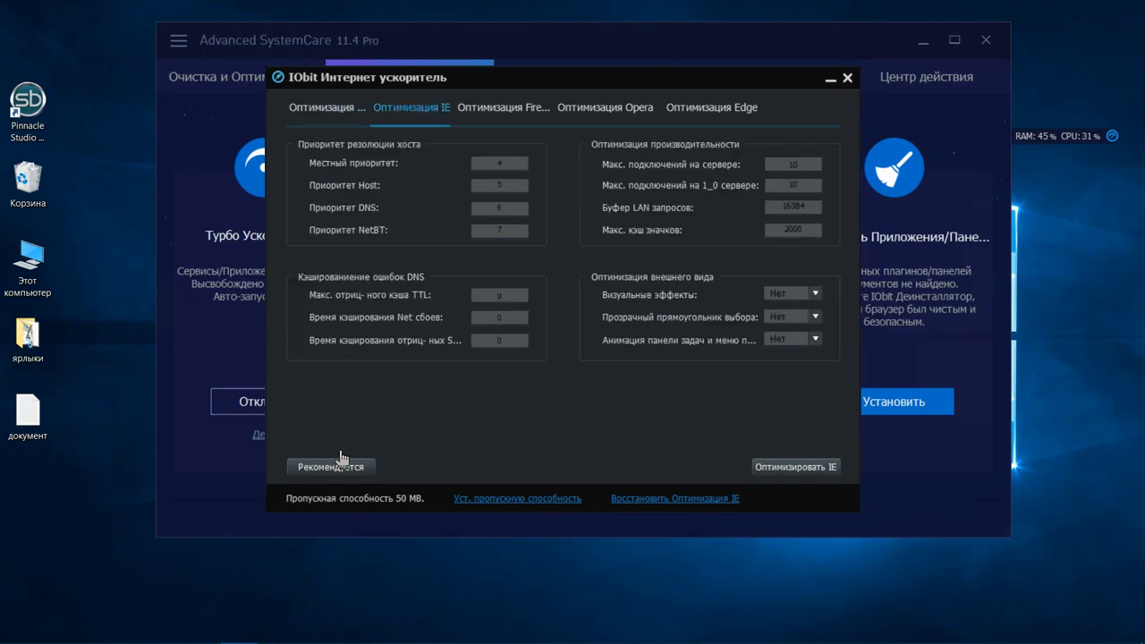
click(529, 111)
click(630, 112)
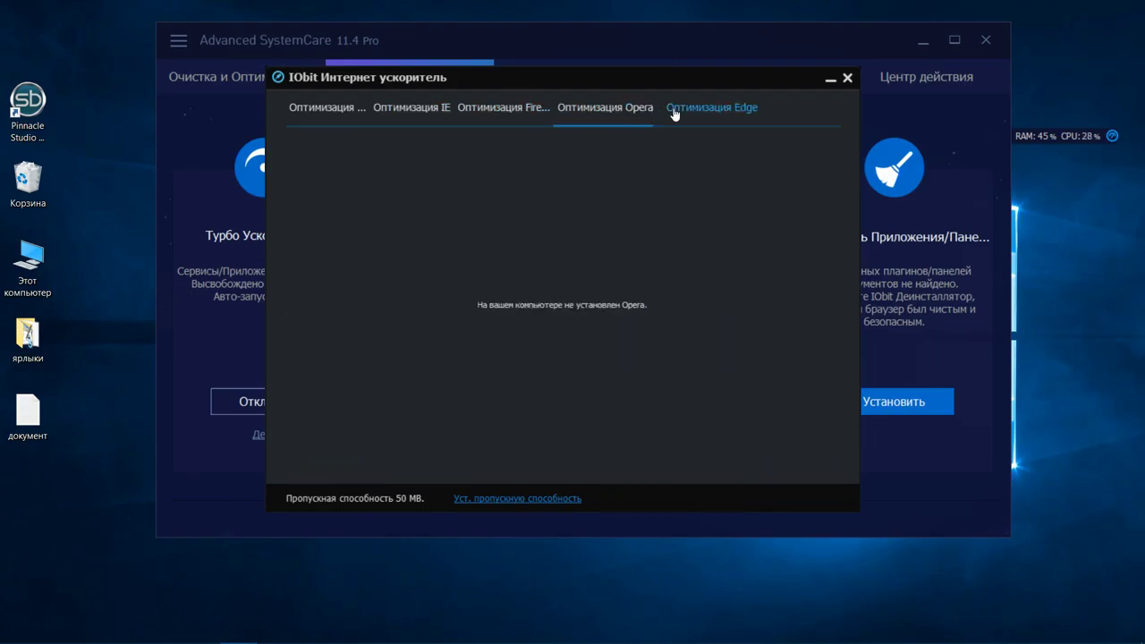
Step: Apply the recommended Edge settings, run the Edge optimization and close Интернет ускоритель
click(675, 113)
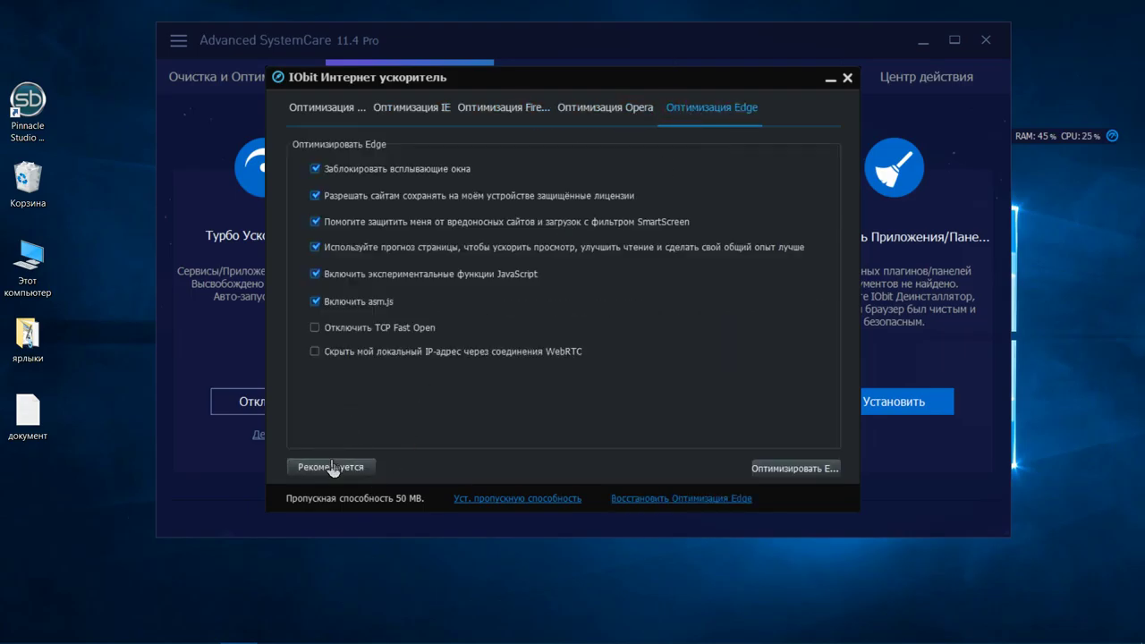
click(333, 467)
click(757, 473)
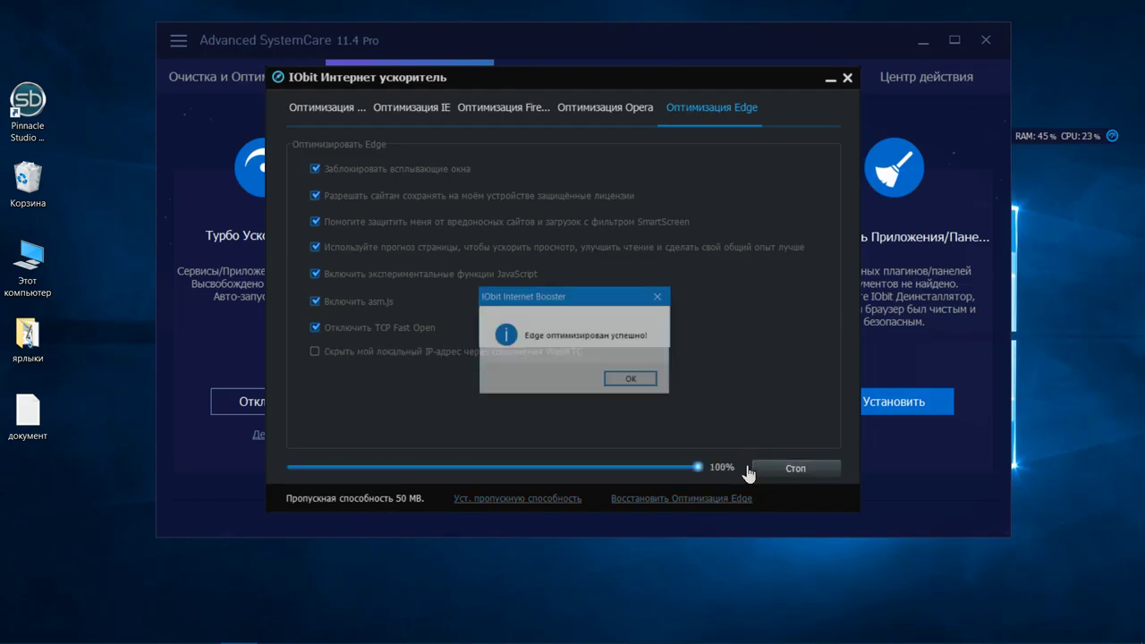
click(620, 380)
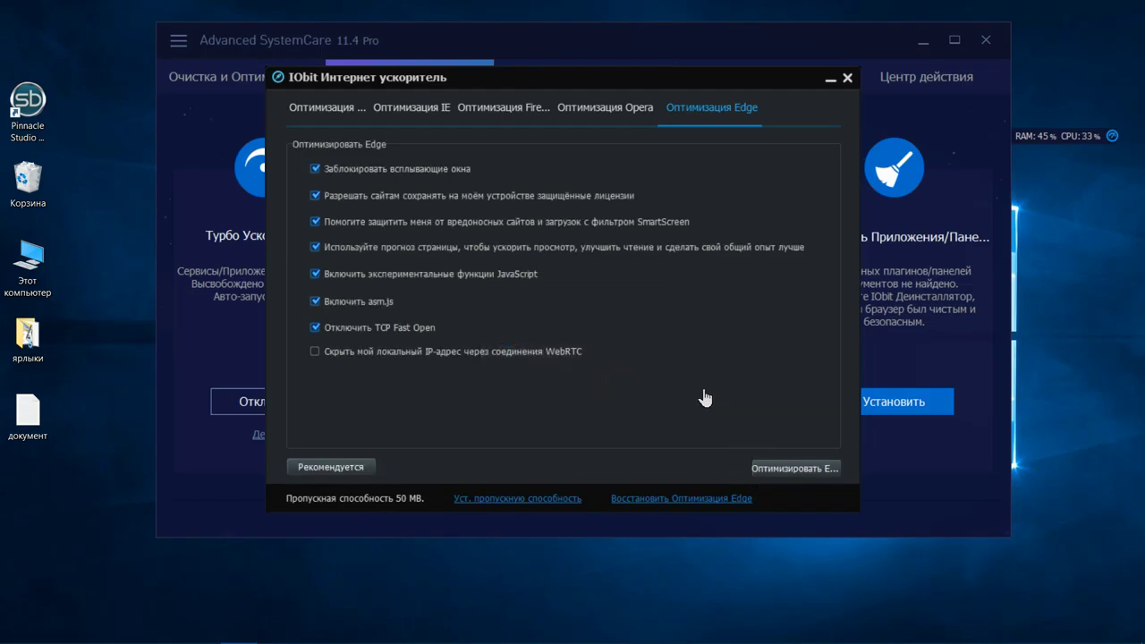
click(843, 79)
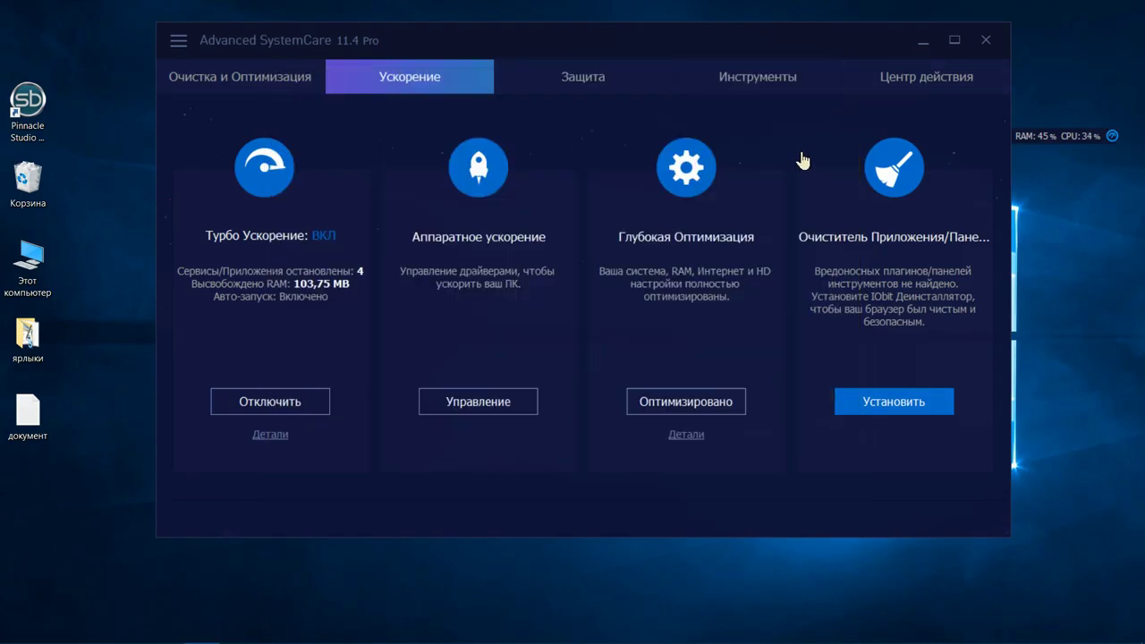
Step: Return to the Инструменты section and open Уничтожитель файла
click(569, 72)
click(734, 82)
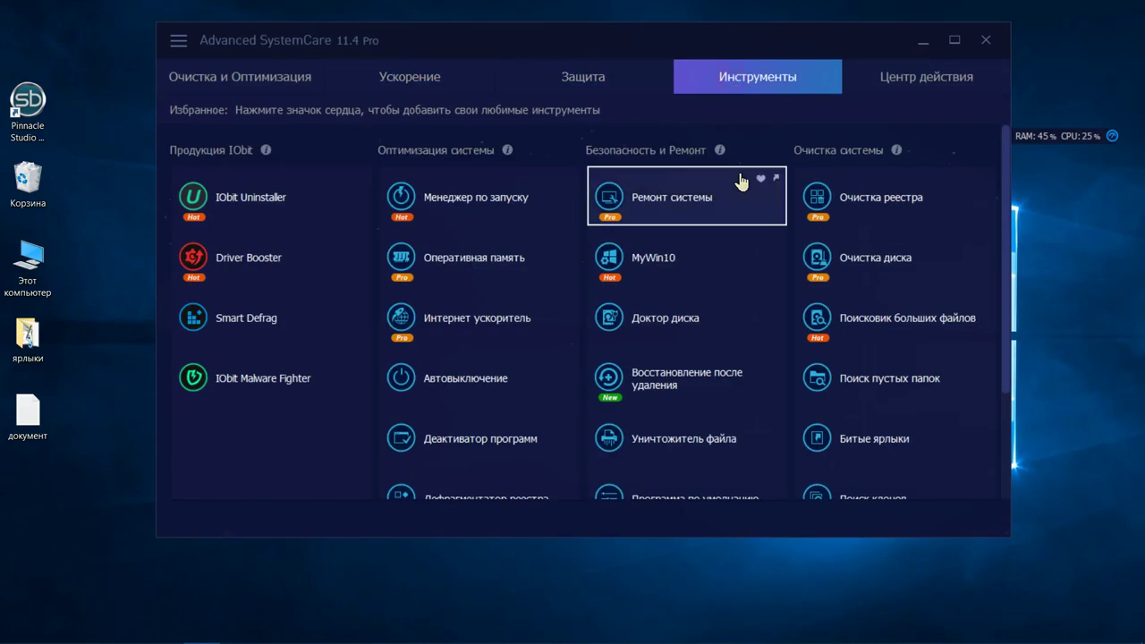
scroll(754, 198, down, 1)
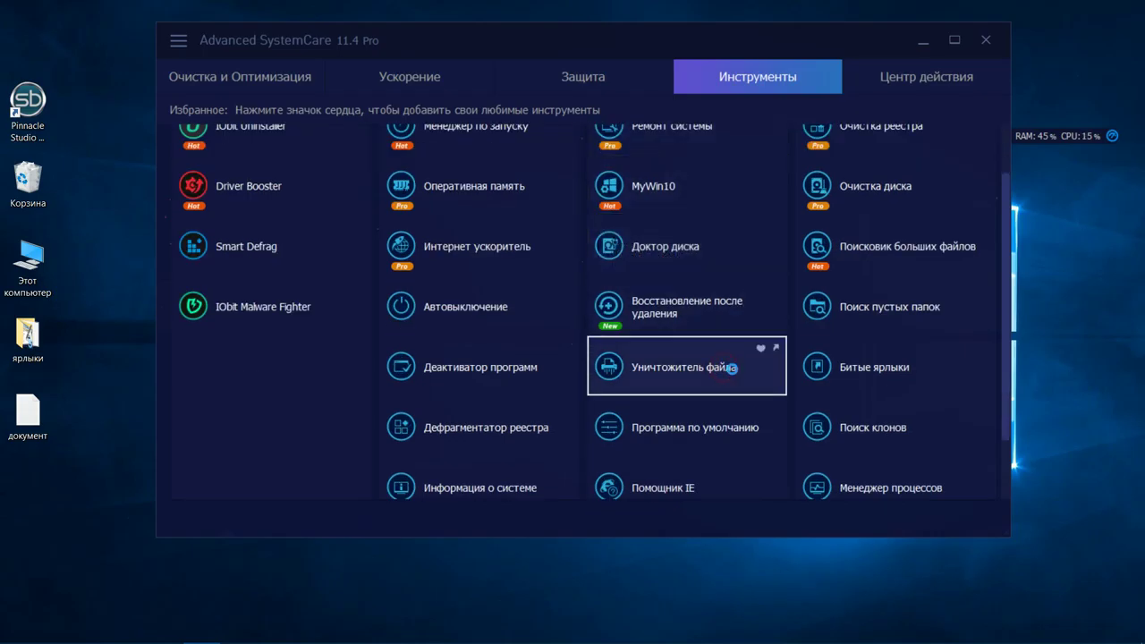
click(732, 367)
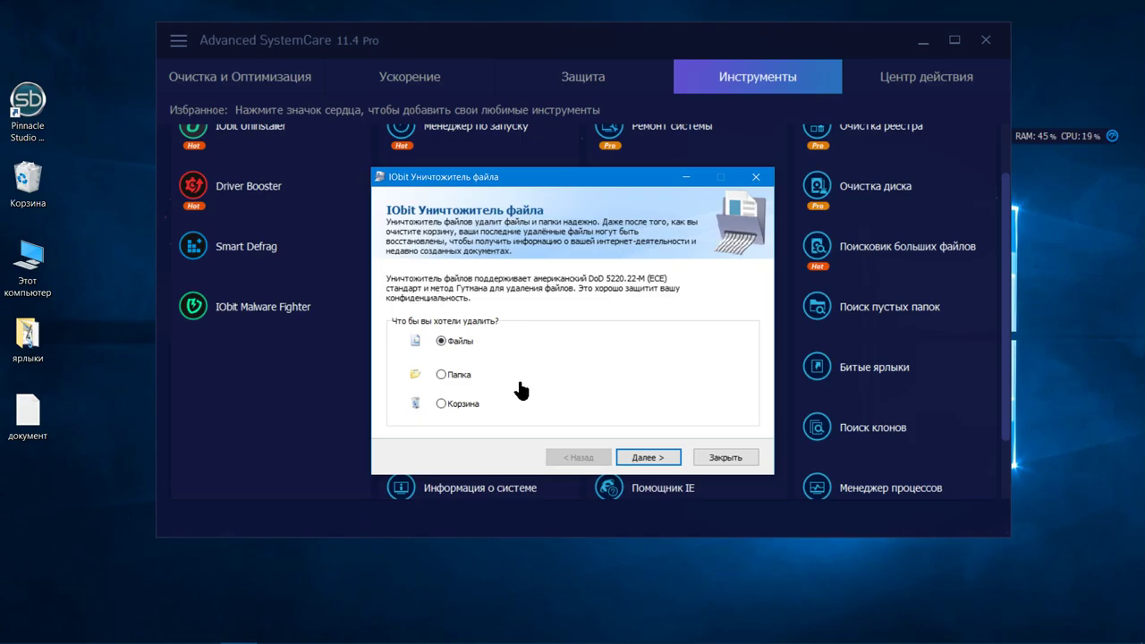
Step: Check how files are added for shredding in Уничтожитель файла, cancel the file selection and close the tool
click(674, 458)
click(678, 424)
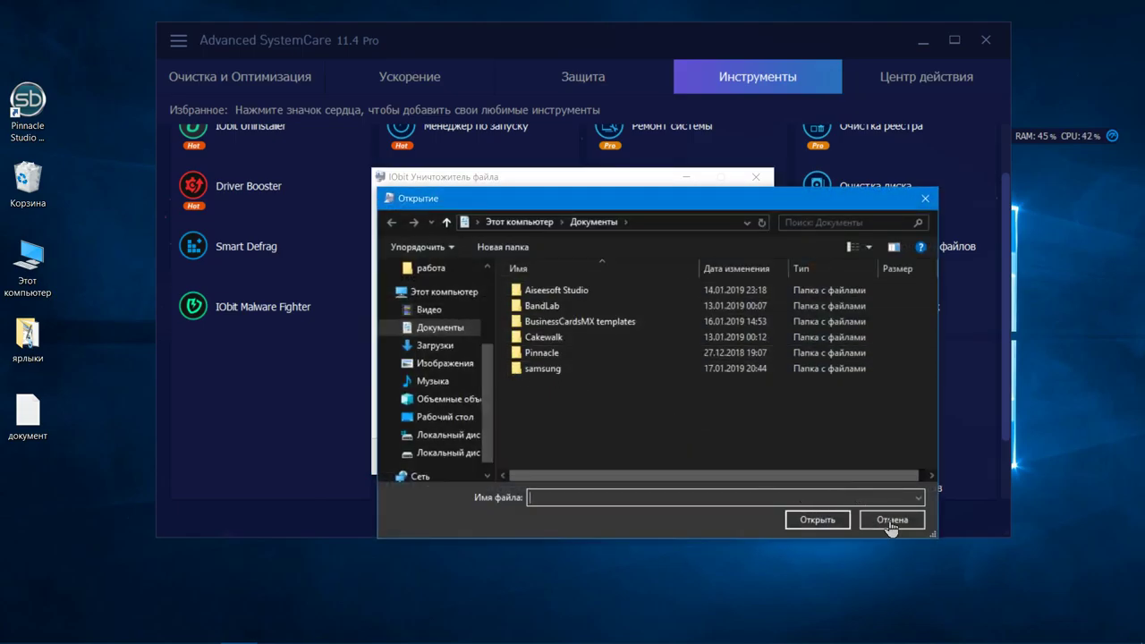
click(892, 519)
click(723, 458)
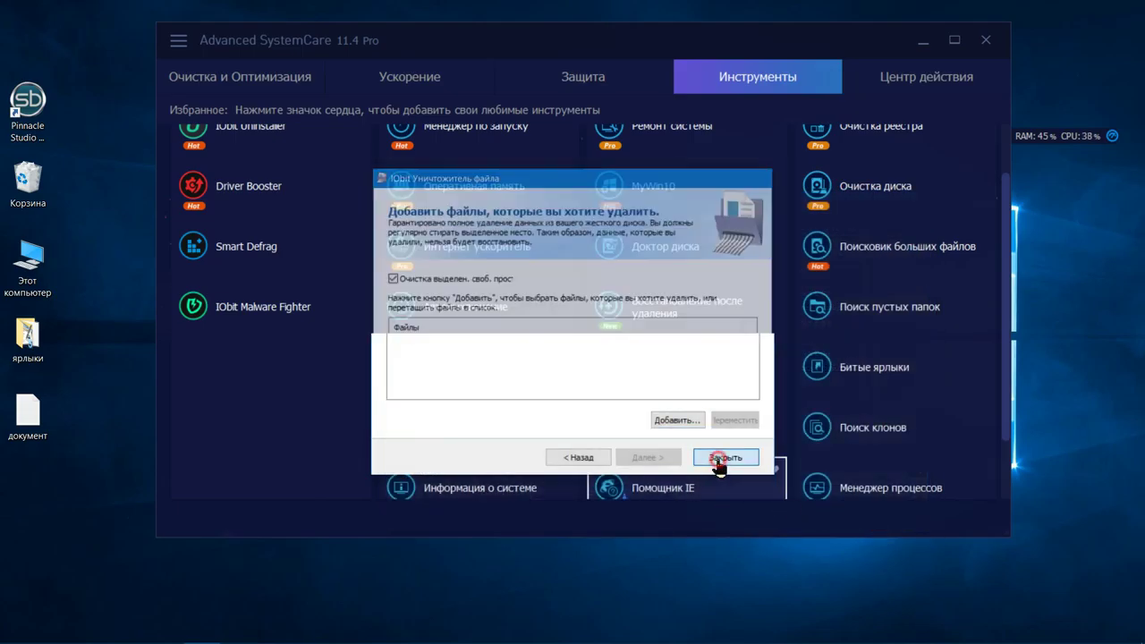
Step: Check the context options of Корзина on the desktop and look through the remaining tools in the Инструменты section
right_click(29, 185)
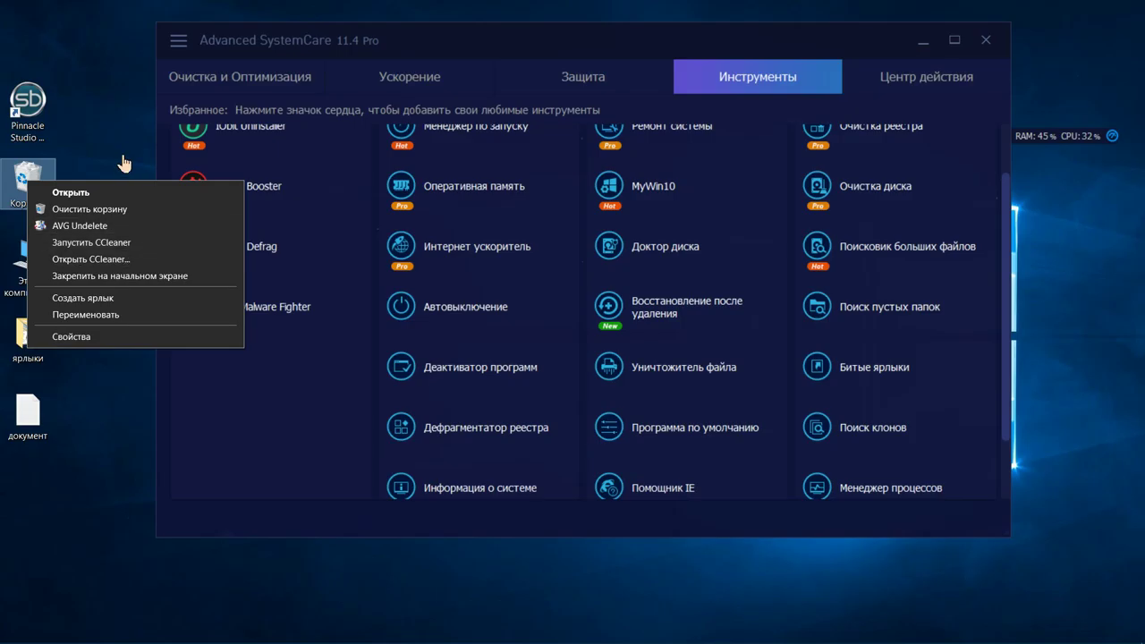
click(104, 134)
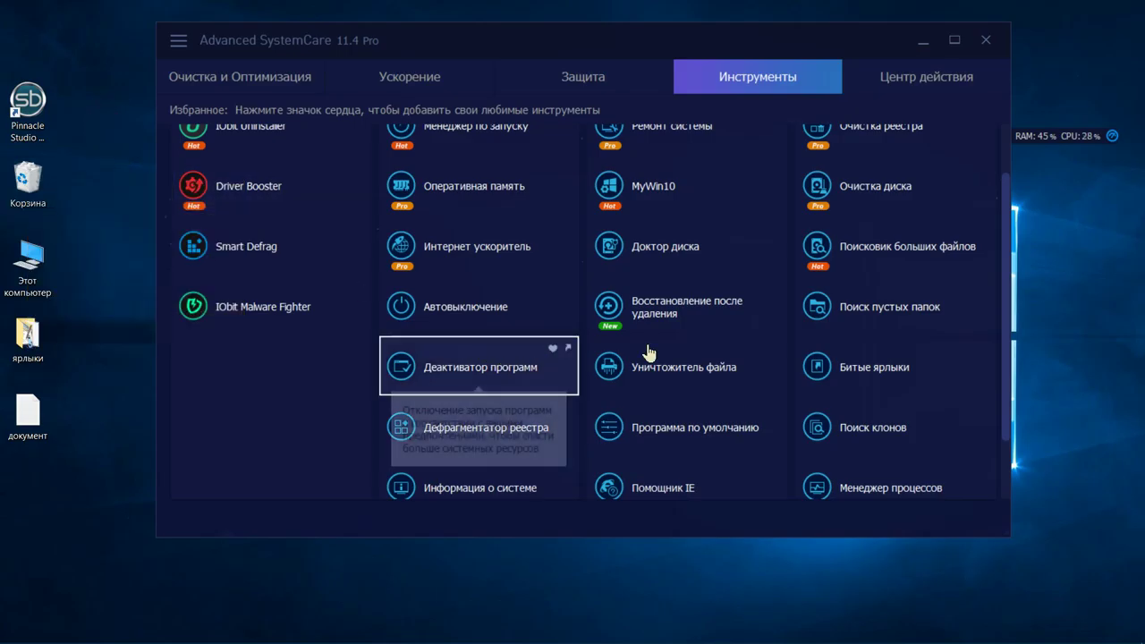
scroll(810, 421, up, 2)
scroll(814, 365, down, 3)
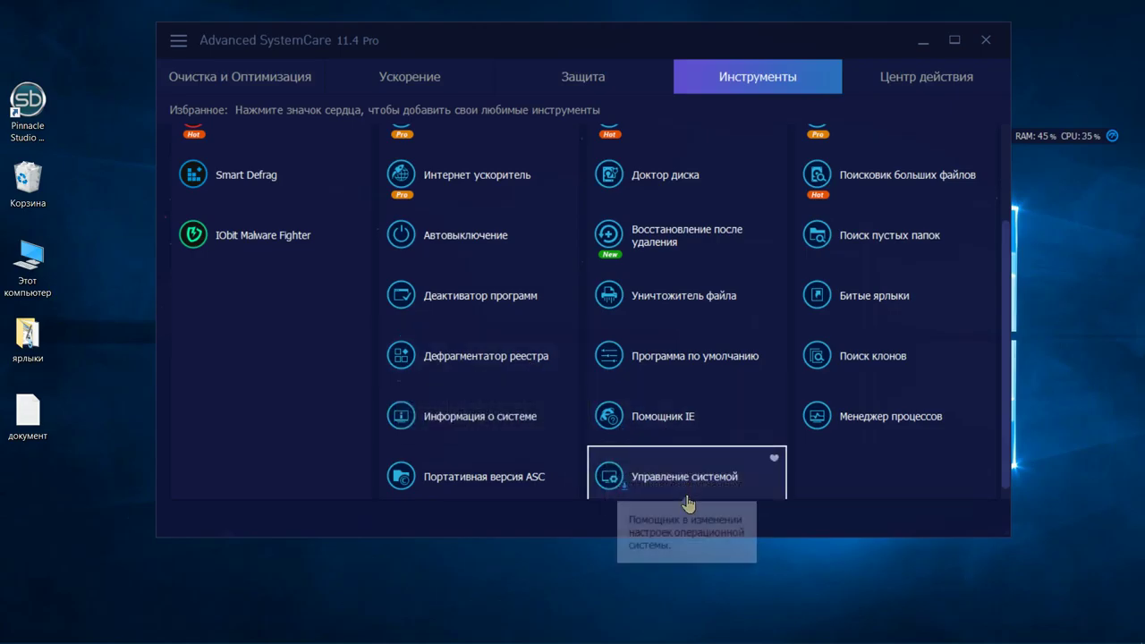
scroll(688, 506, down, 1)
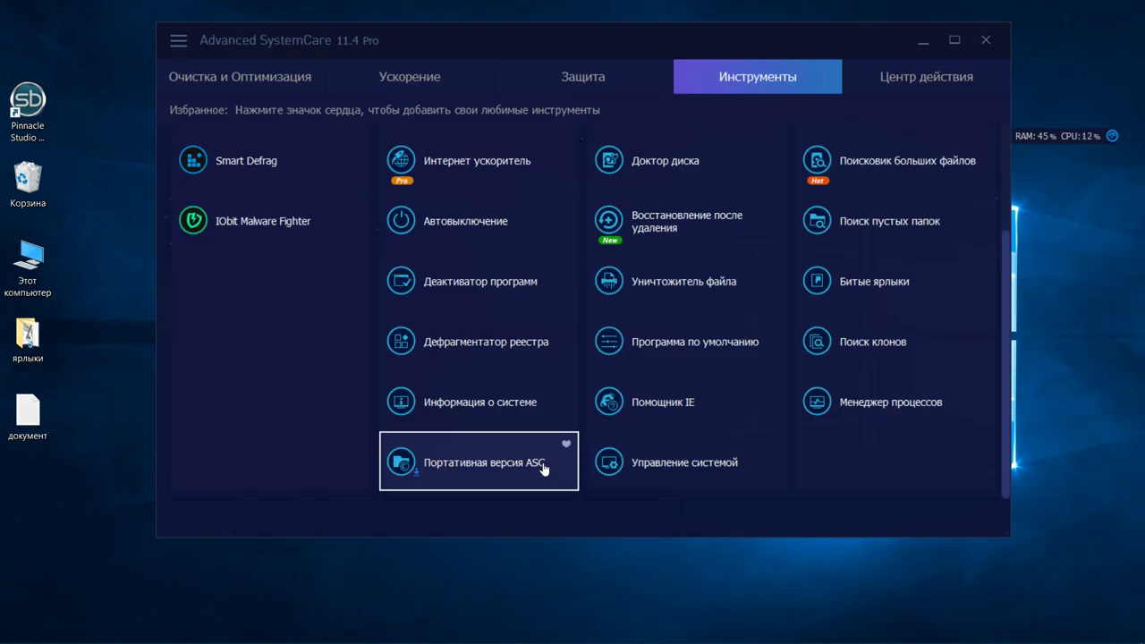
Step: Open Очистка реестра, start a registry scan of all areas and bring the main Advanced SystemCare window back to the front
scroll(800, 338, up, 3)
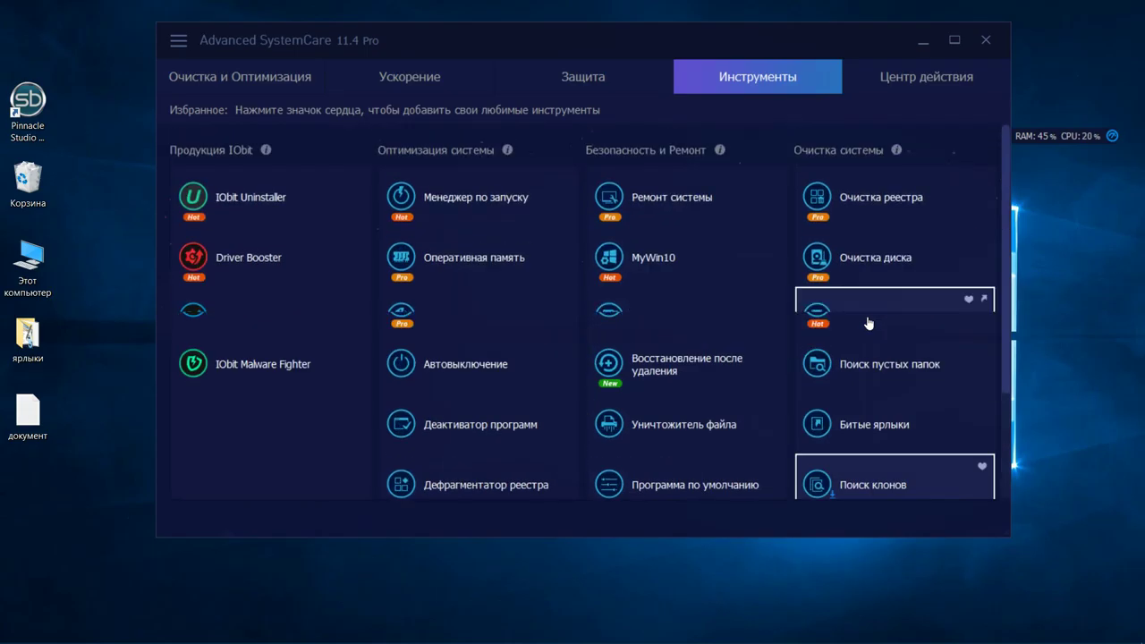
click(900, 208)
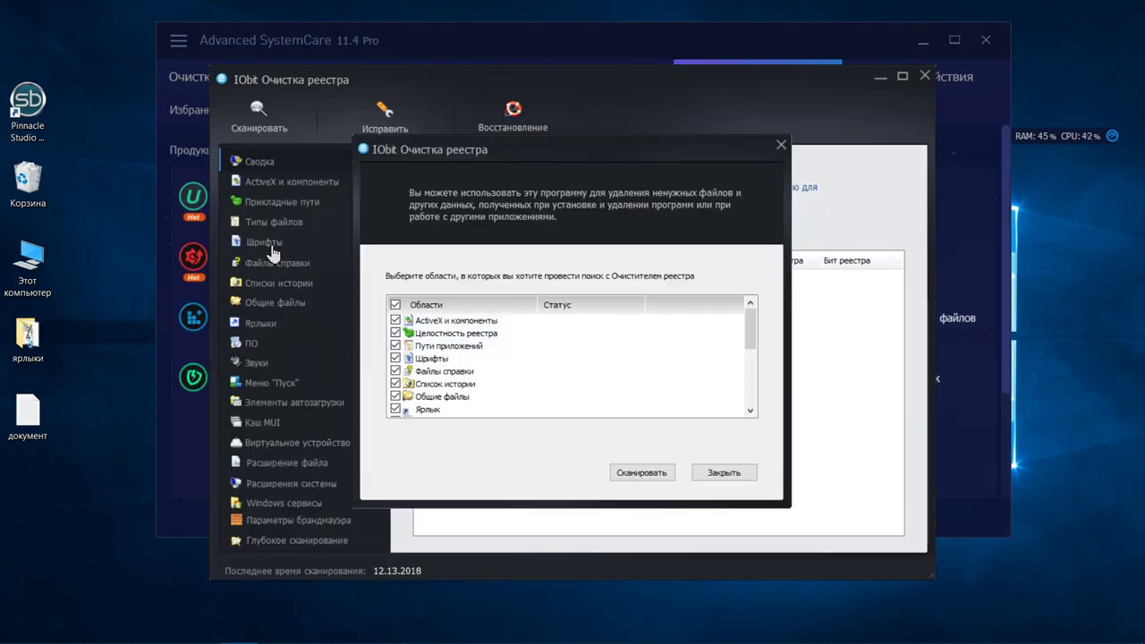
click(653, 482)
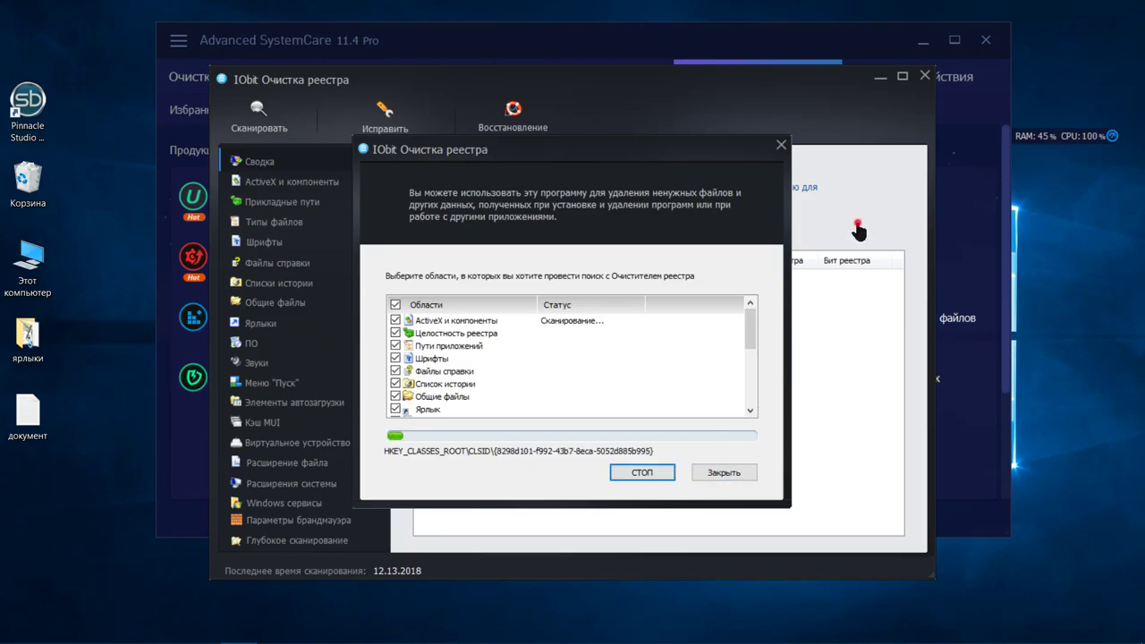
click(955, 170)
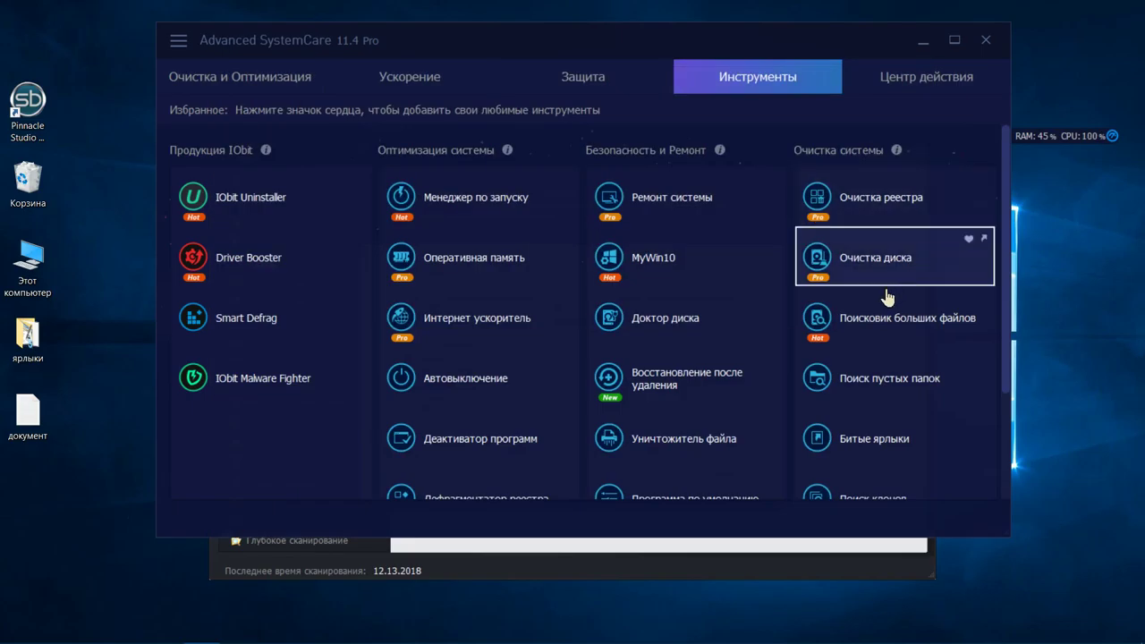
Step: Analyse drive C: in safe mode with Очистка диска, clean all categories of unwanted files and close the tool
click(878, 262)
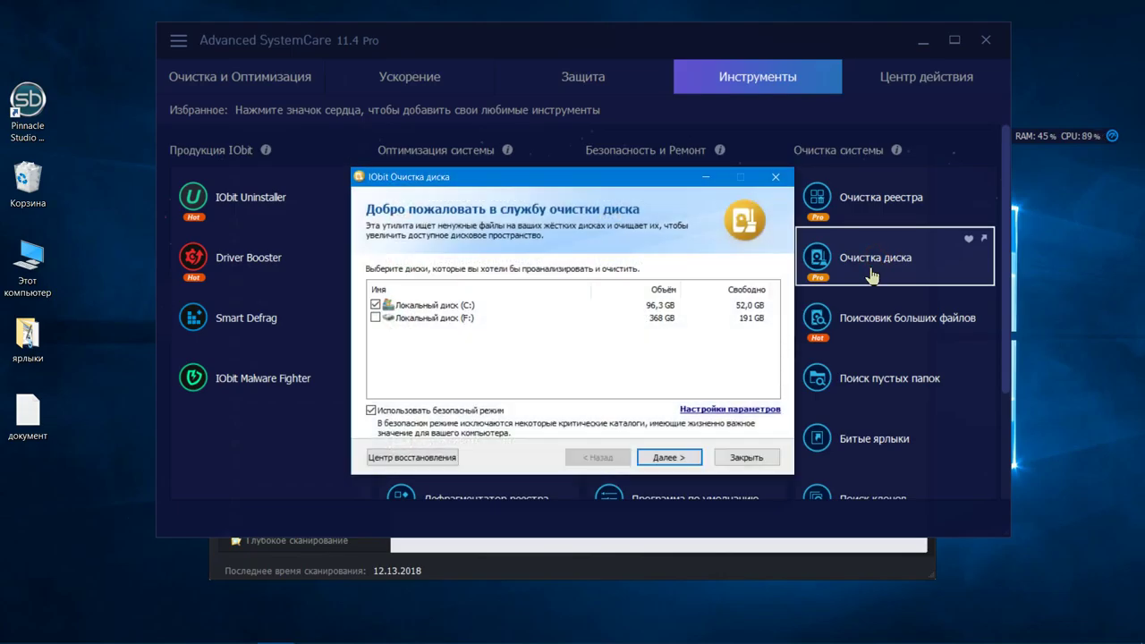
click(662, 459)
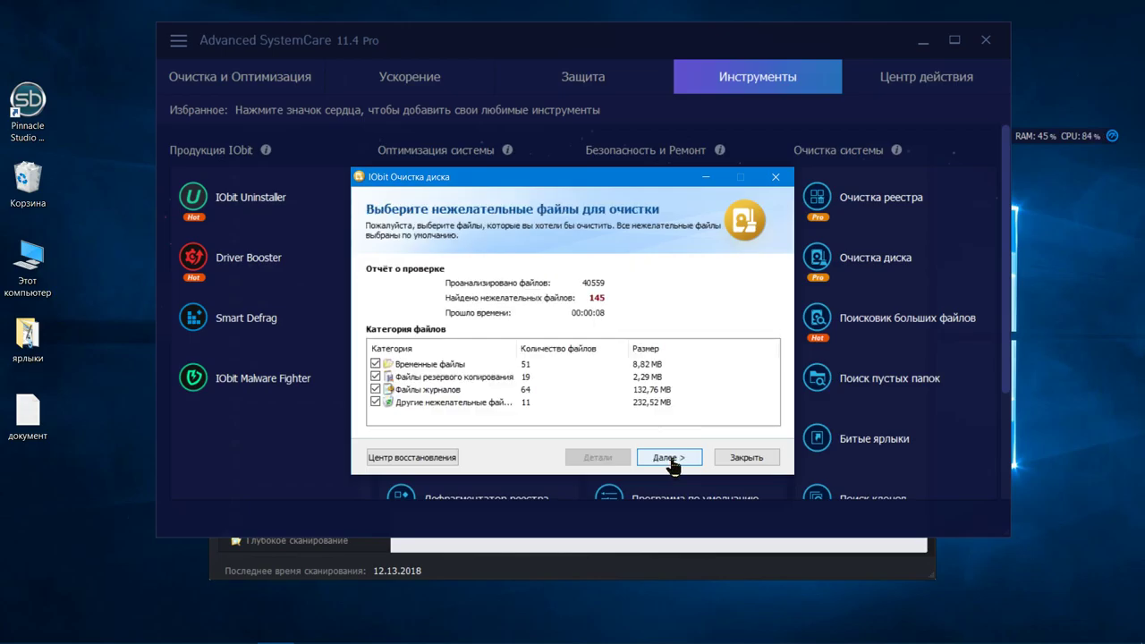
click(663, 458)
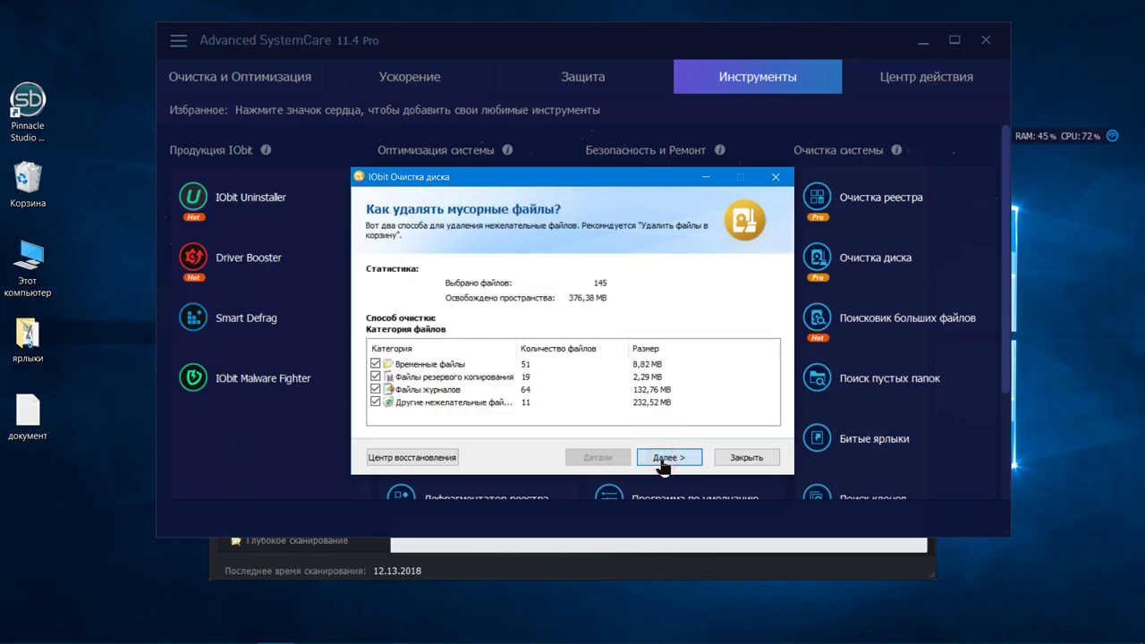
click(663, 458)
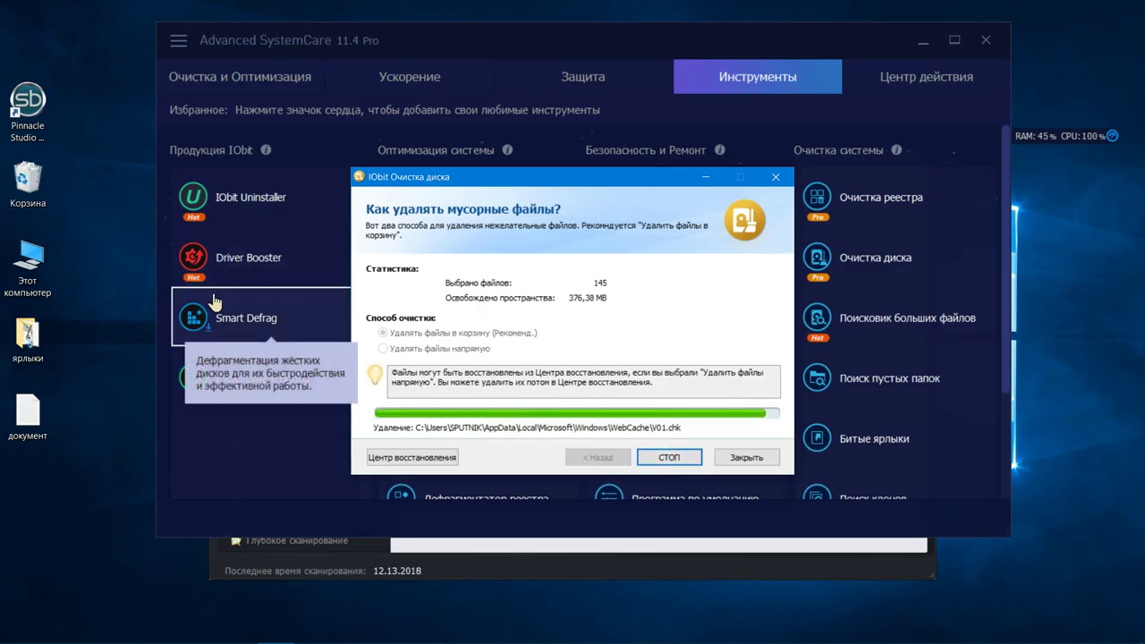
click(734, 459)
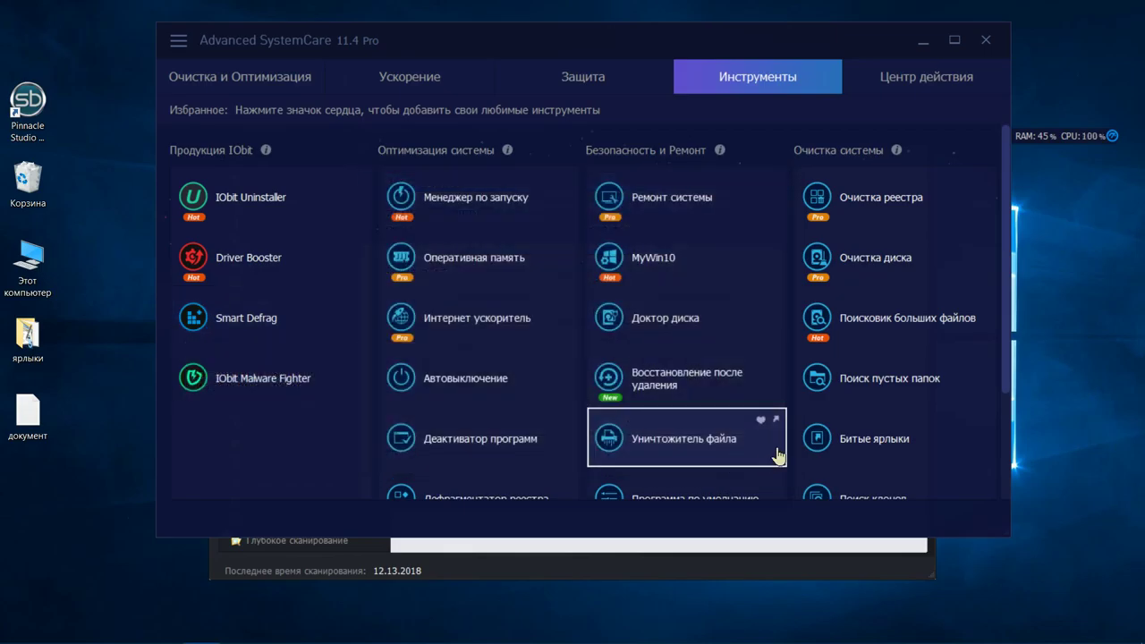
Step: Open Поиск пустых папок and scan drive C: for empty folders
click(876, 388)
click(643, 428)
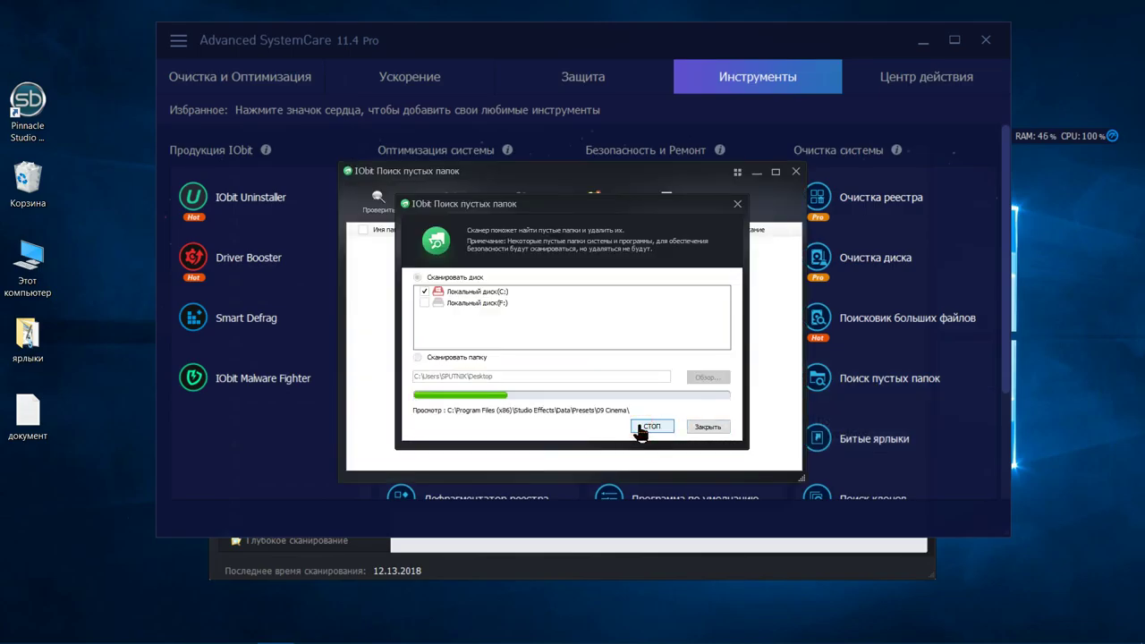
click(642, 428)
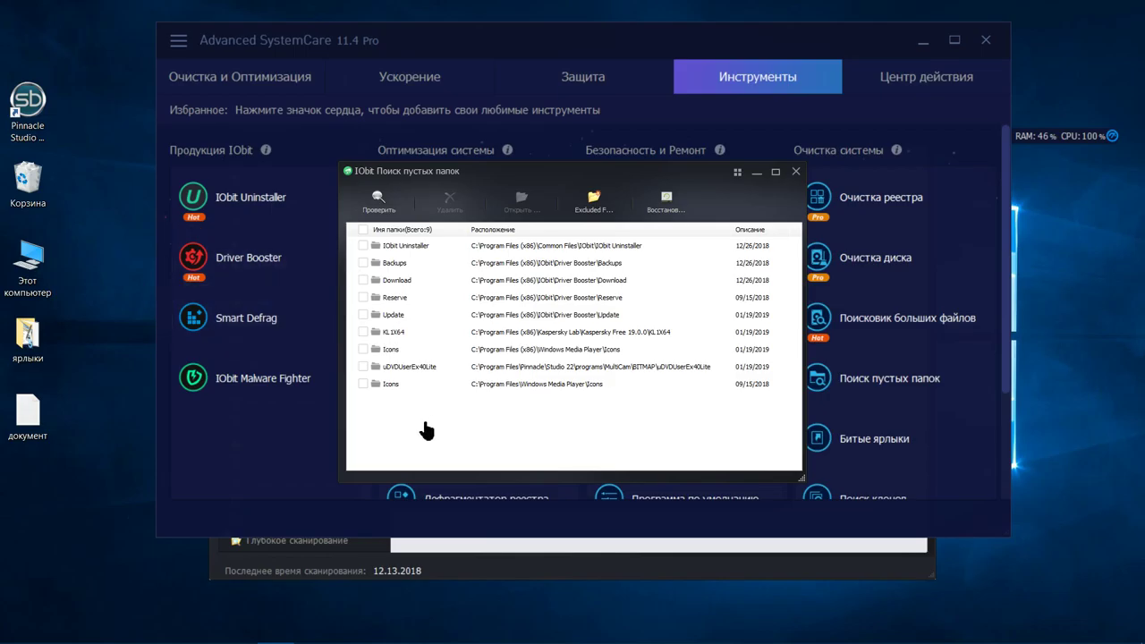
Step: Select all found empty folders, delete them and close Поиск пустых папок
click(362, 230)
click(449, 198)
click(595, 382)
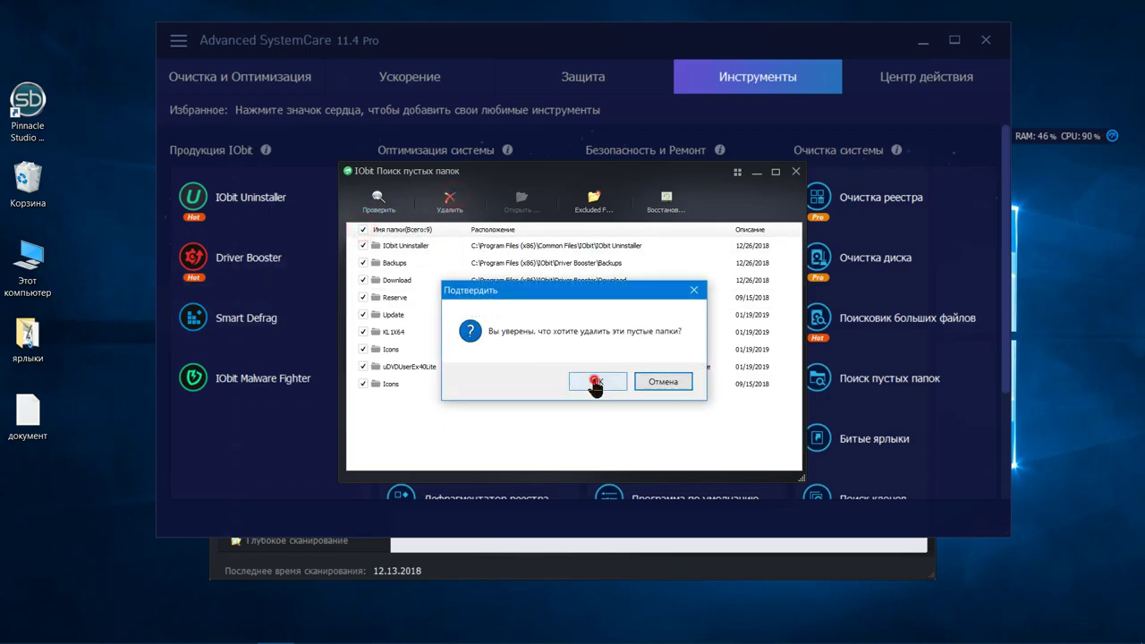
click(629, 385)
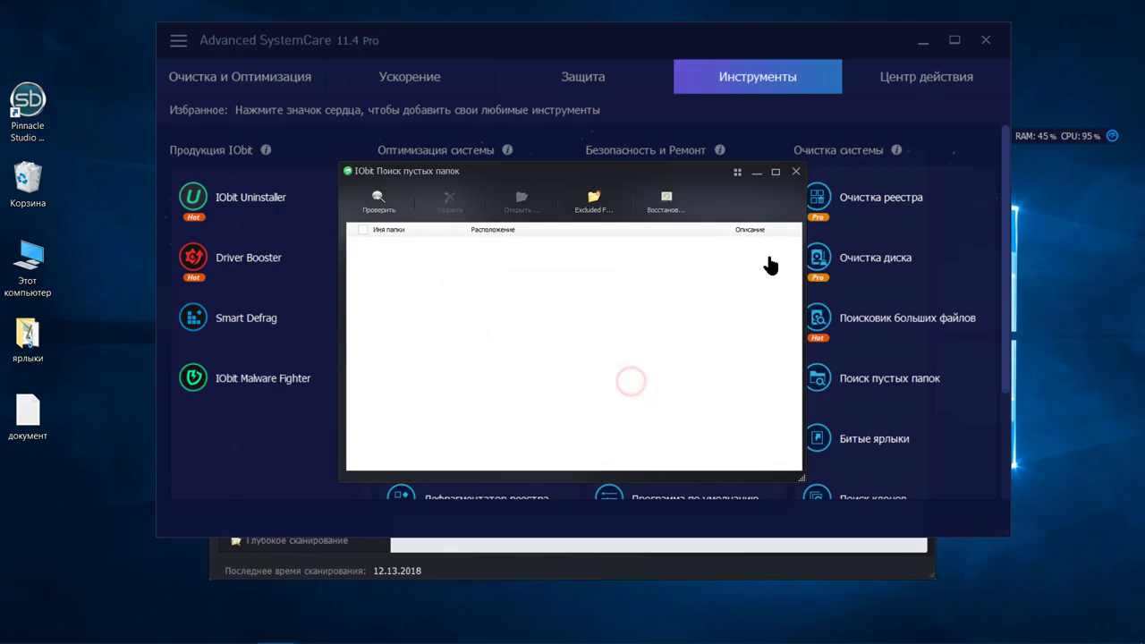
click(797, 174)
Step: Scan drive C: for broken shortcuts with Битые ярлыки and recheck the scan options
scroll(765, 286, down, 2)
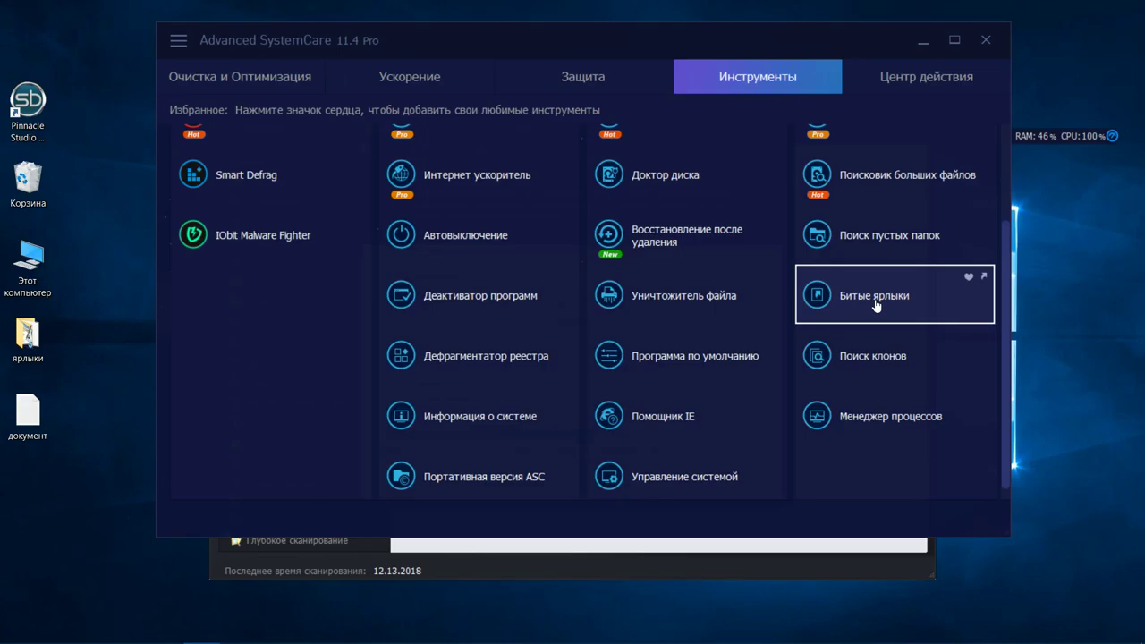
click(877, 300)
click(678, 468)
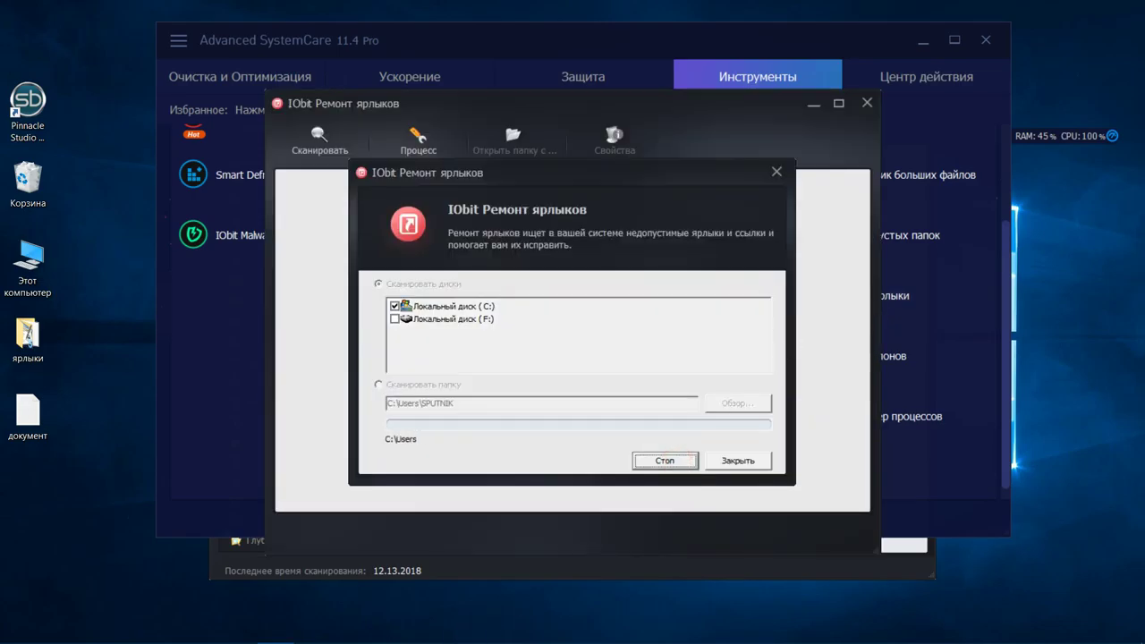
mouse_move(241, 637)
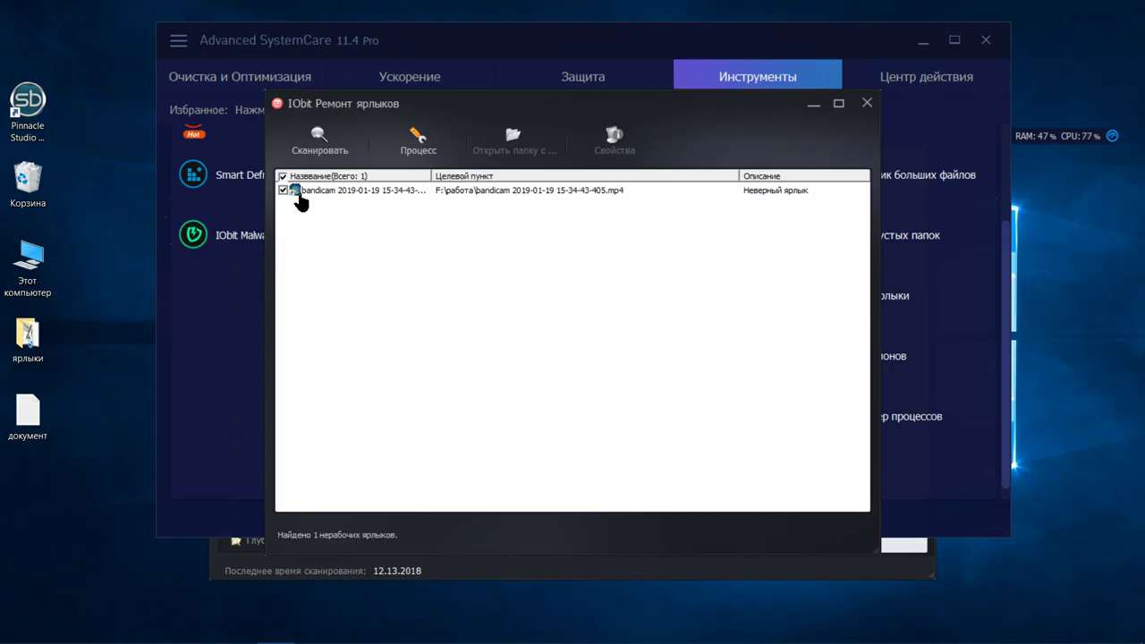
click(315, 141)
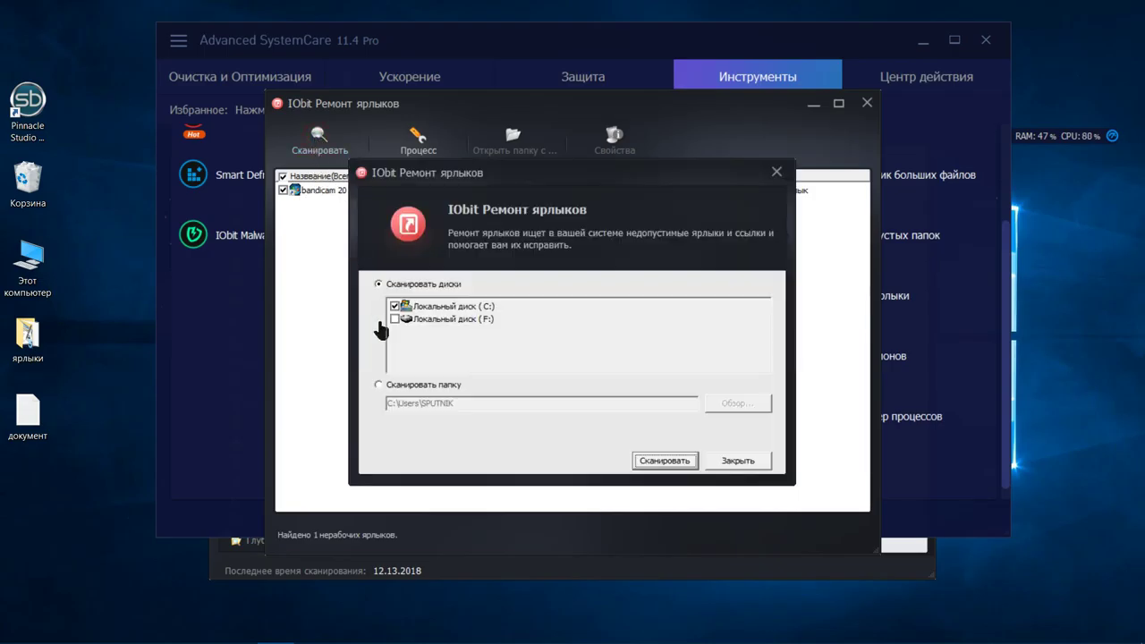
click(761, 462)
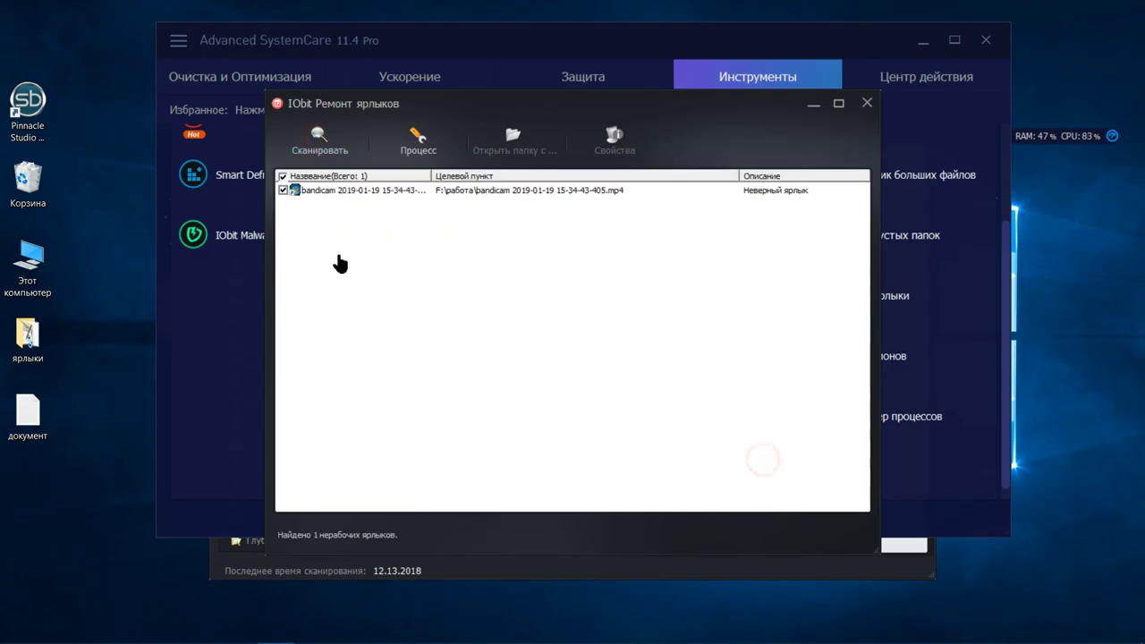
Step: Delete the selected broken bandicam shortcut and close Ремонт ярлыков
click(395, 152)
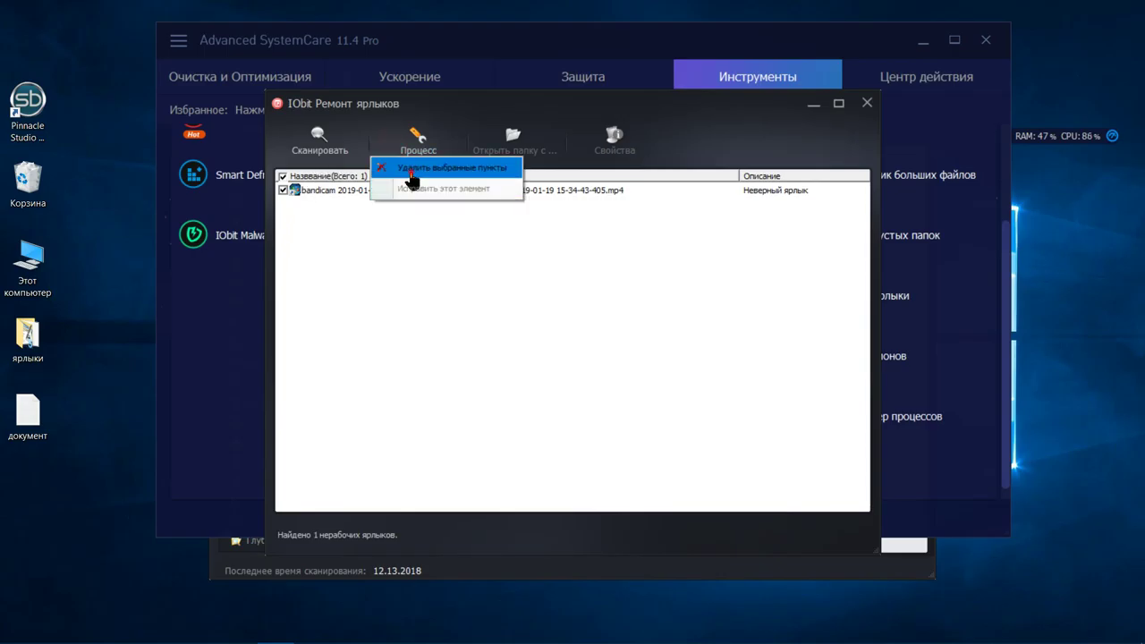
click(409, 184)
click(596, 372)
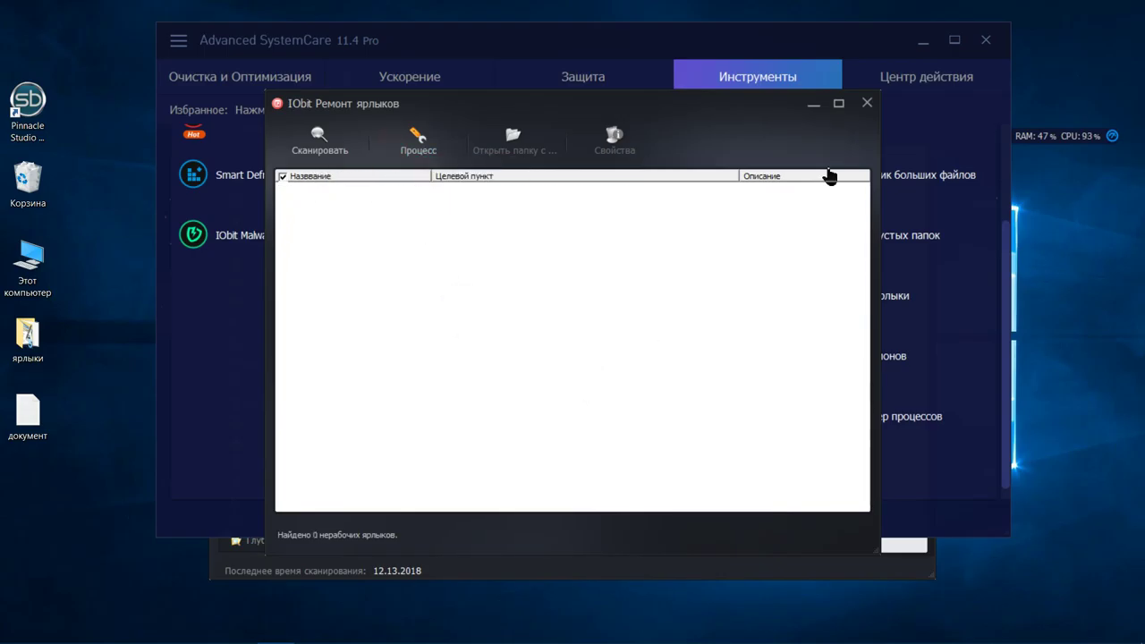
click(867, 103)
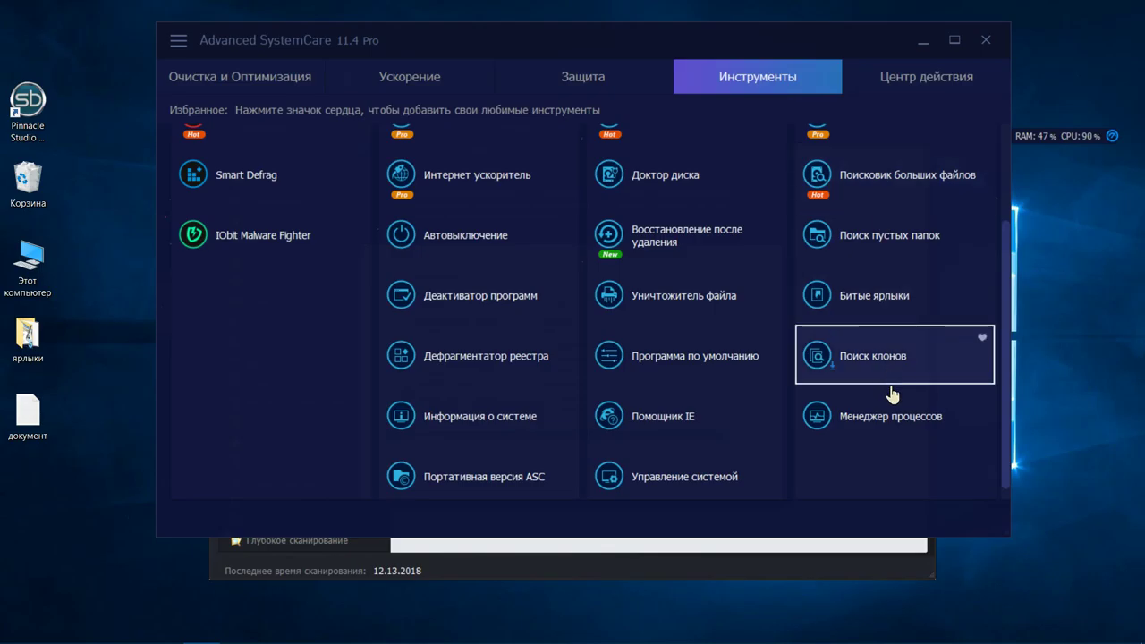
Step: Open the Центр действия section, expand the exclusive VIP offer and look through the products and software updater list
scroll(894, 344, up, 2)
click(904, 80)
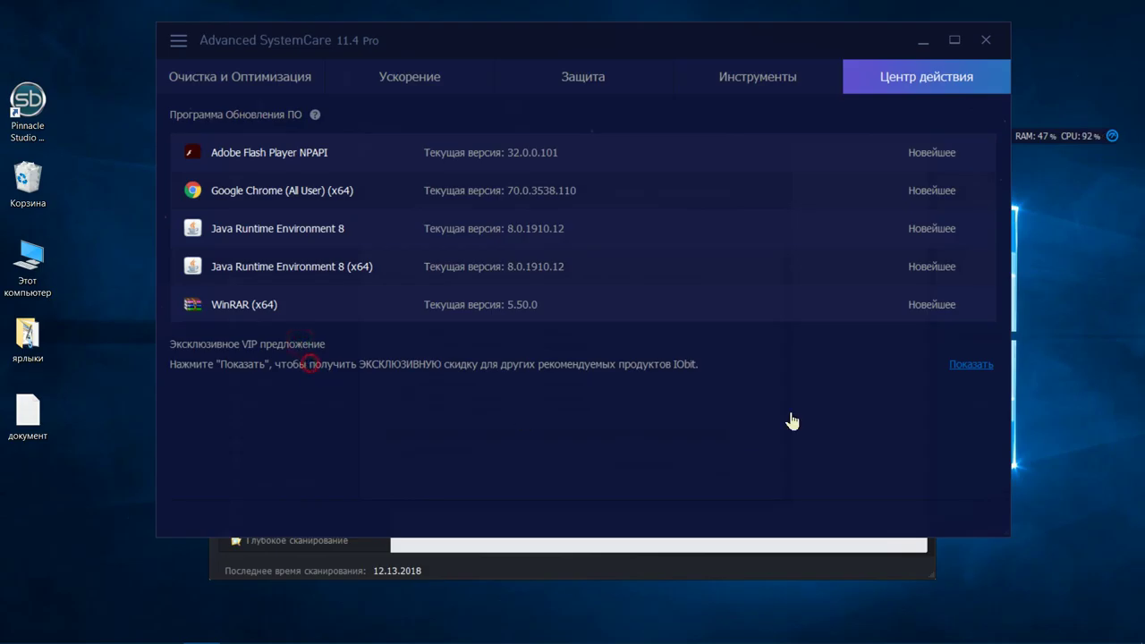
click(973, 365)
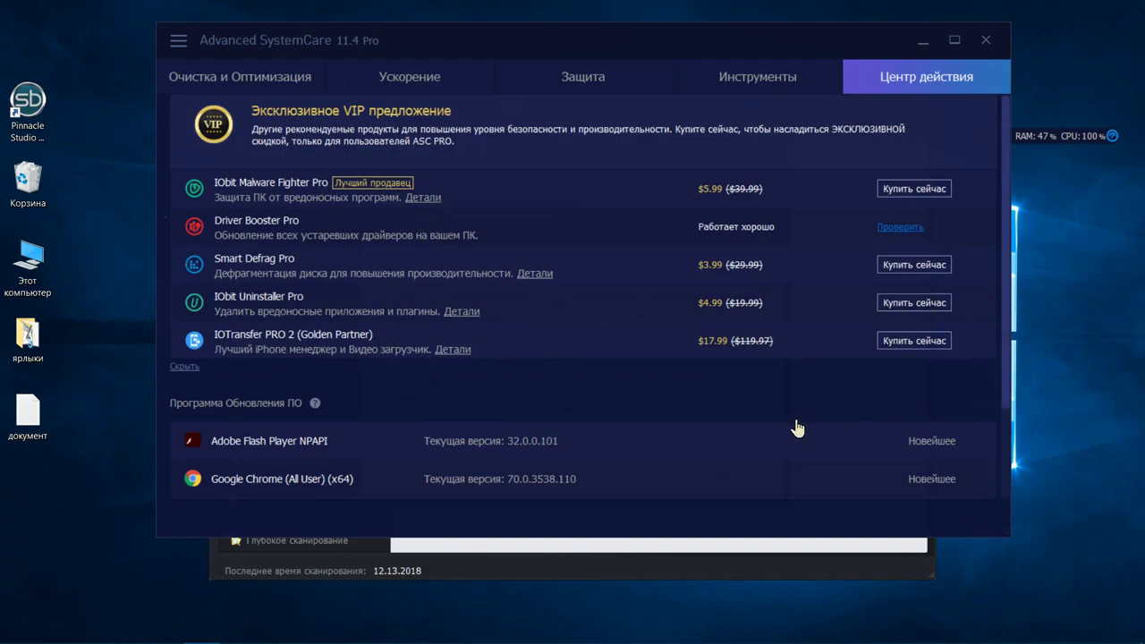
scroll(796, 427, down, 1)
scroll(763, 398, up, 1)
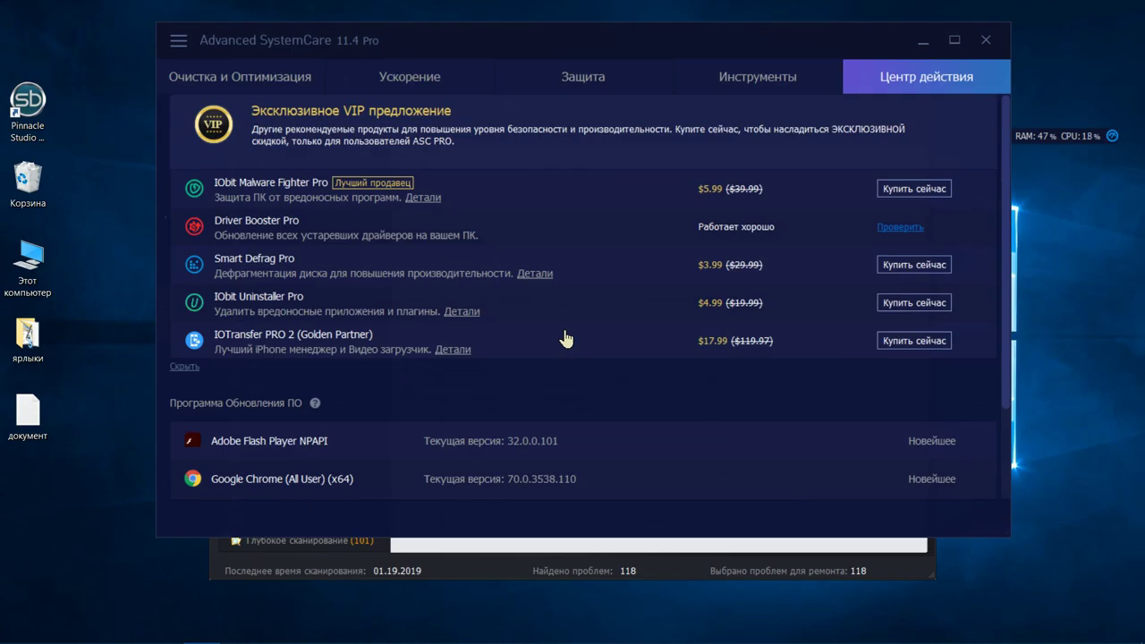
Step: Close the main Advanced SystemCare window and repair all registry problems listed in Очистка реестра
click(984, 41)
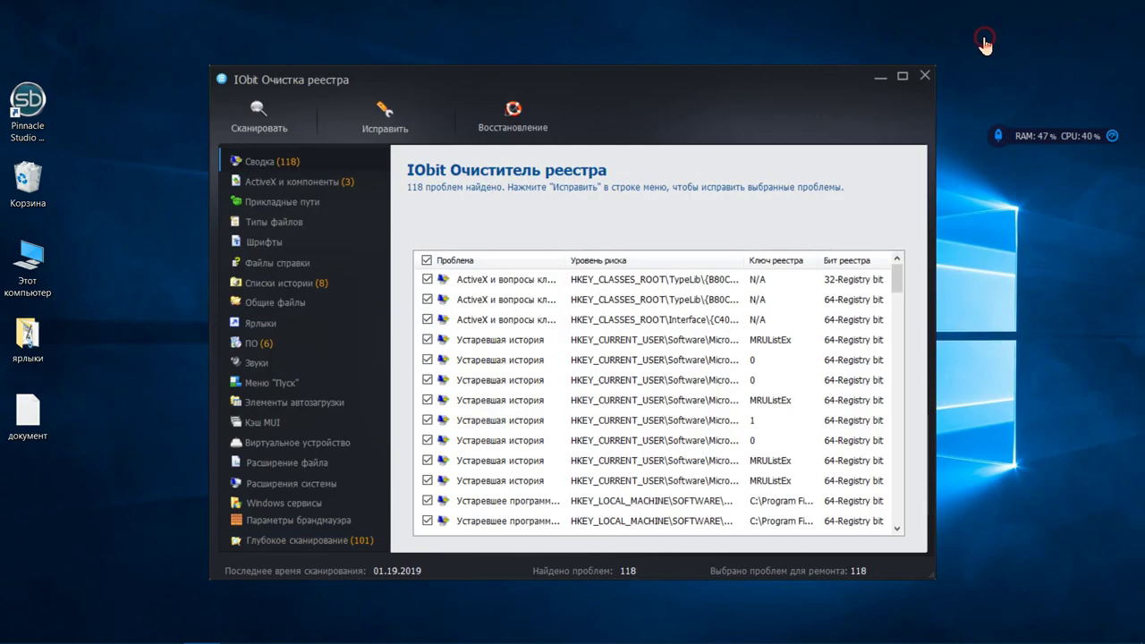
scroll(511, 361, down, 20)
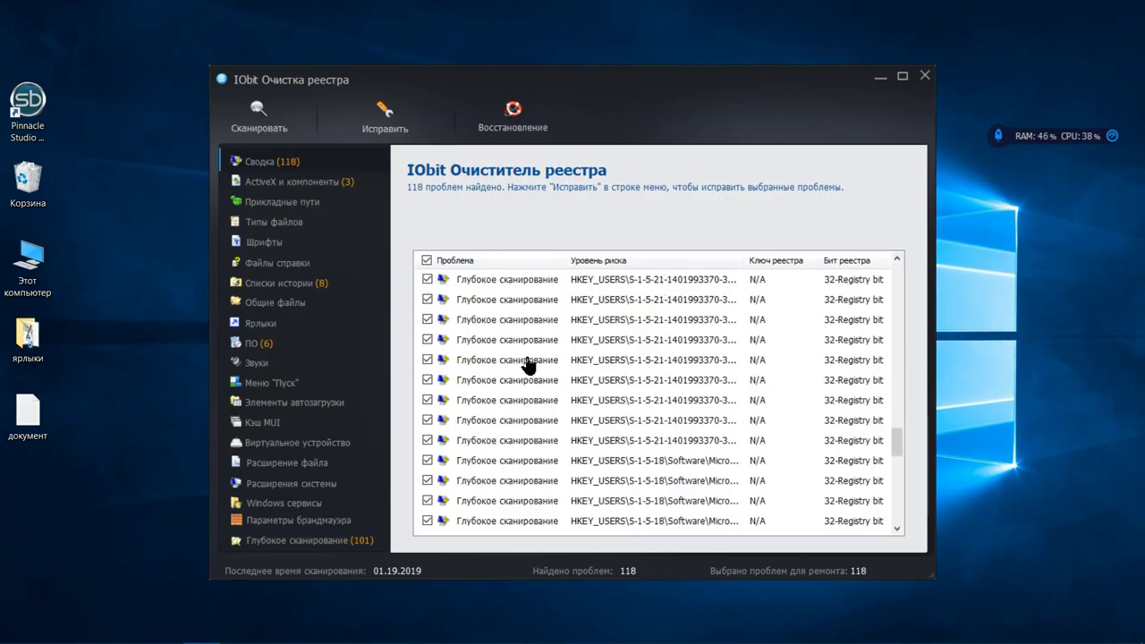
click(383, 121)
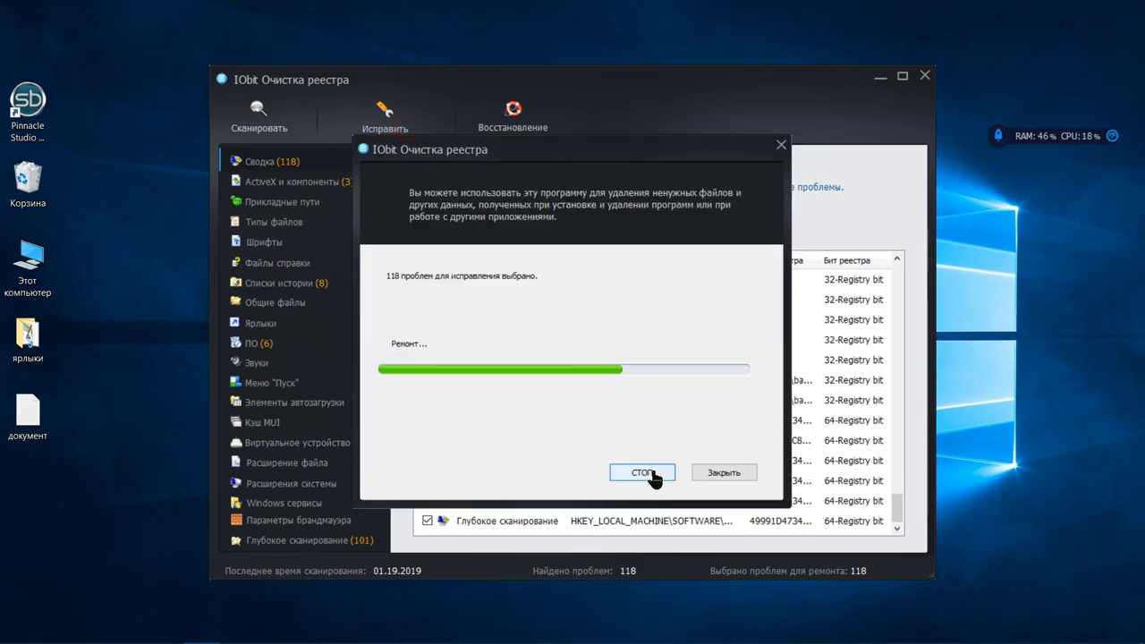
click(513, 125)
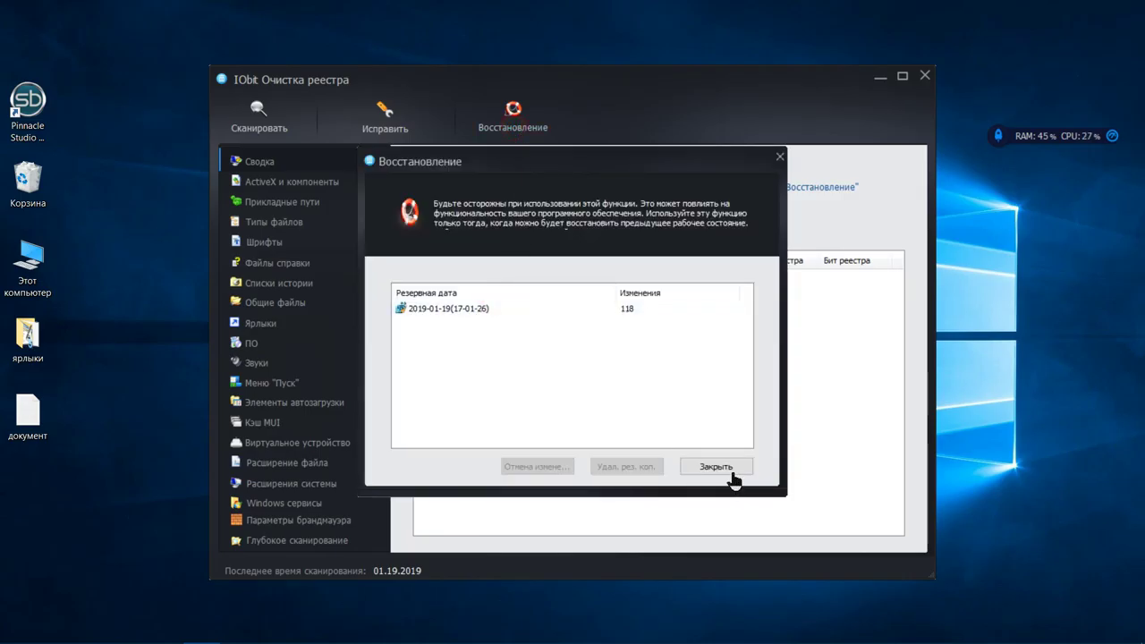
click(733, 475)
click(470, 309)
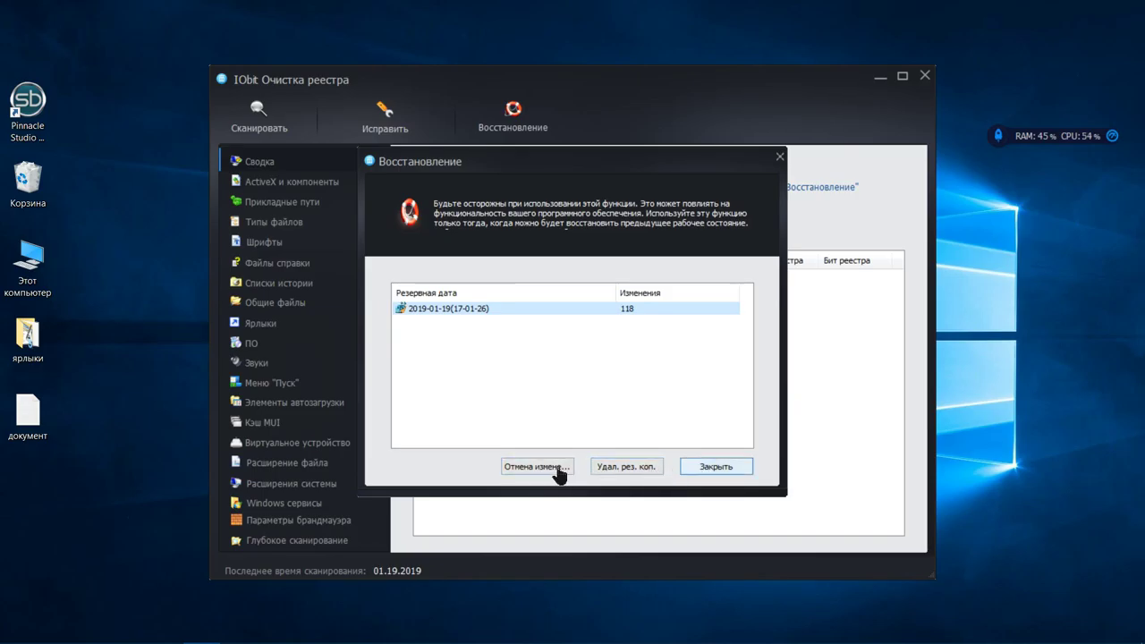
click(605, 465)
click(609, 380)
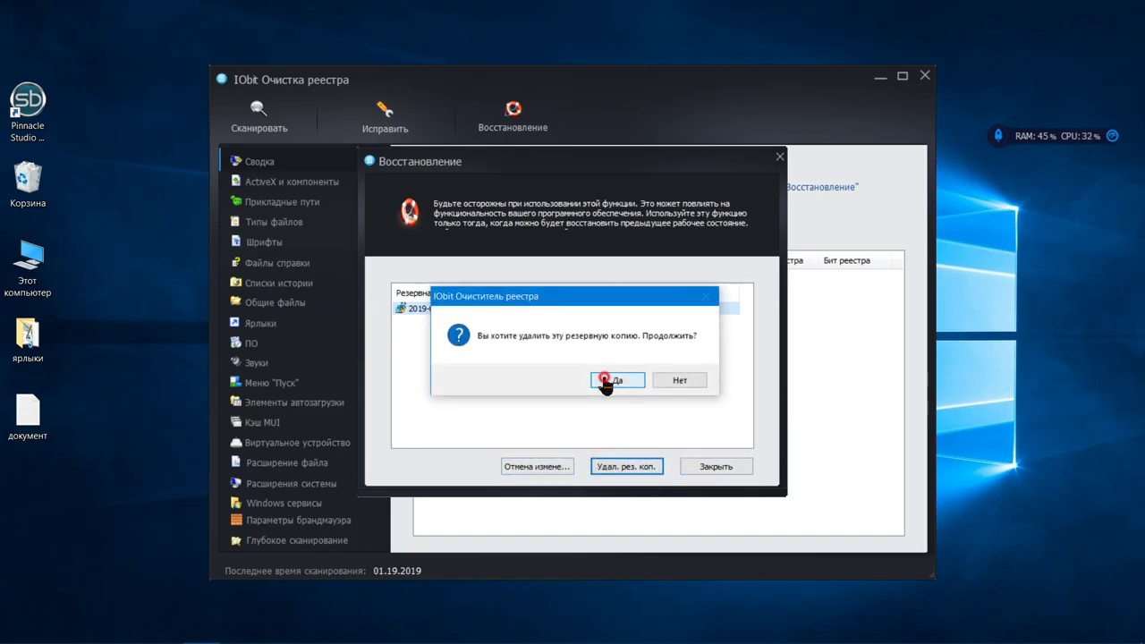
click(697, 466)
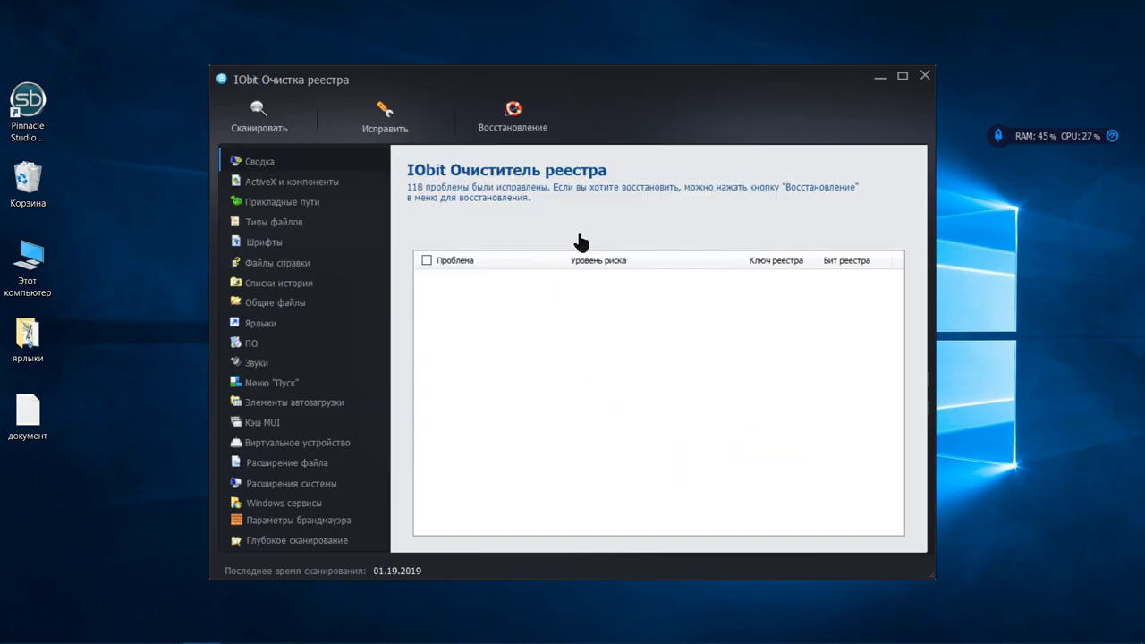
Step: Close the registry cleaner, view the drives in Этот компьютер and the contents of the desktop folder ярлыки, and close both folder windows
click(926, 77)
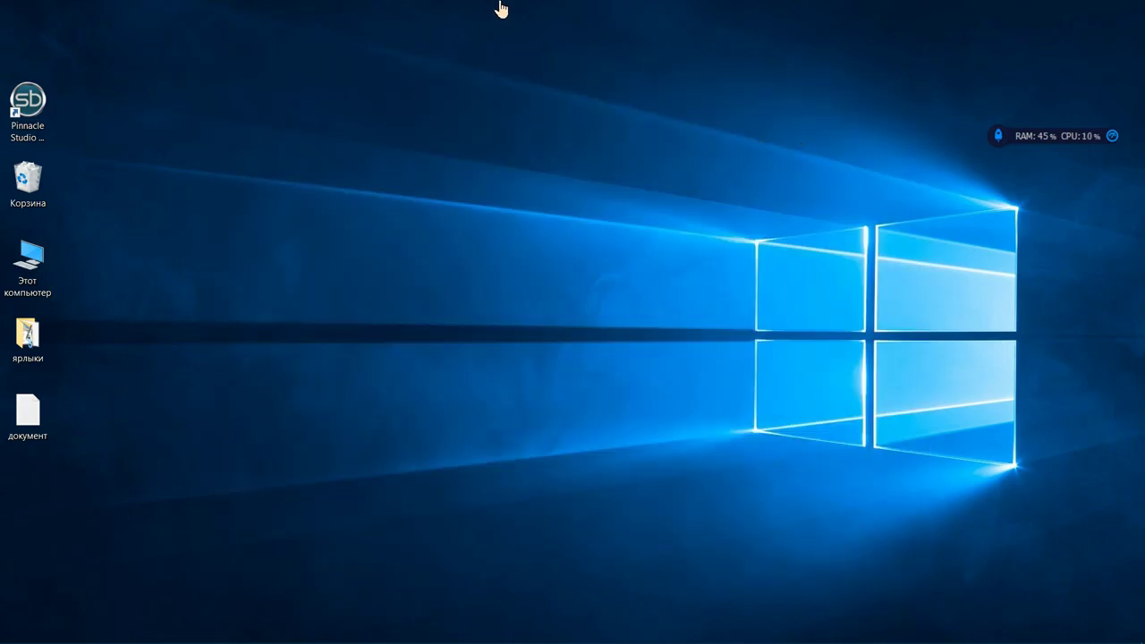
double_click(43, 262)
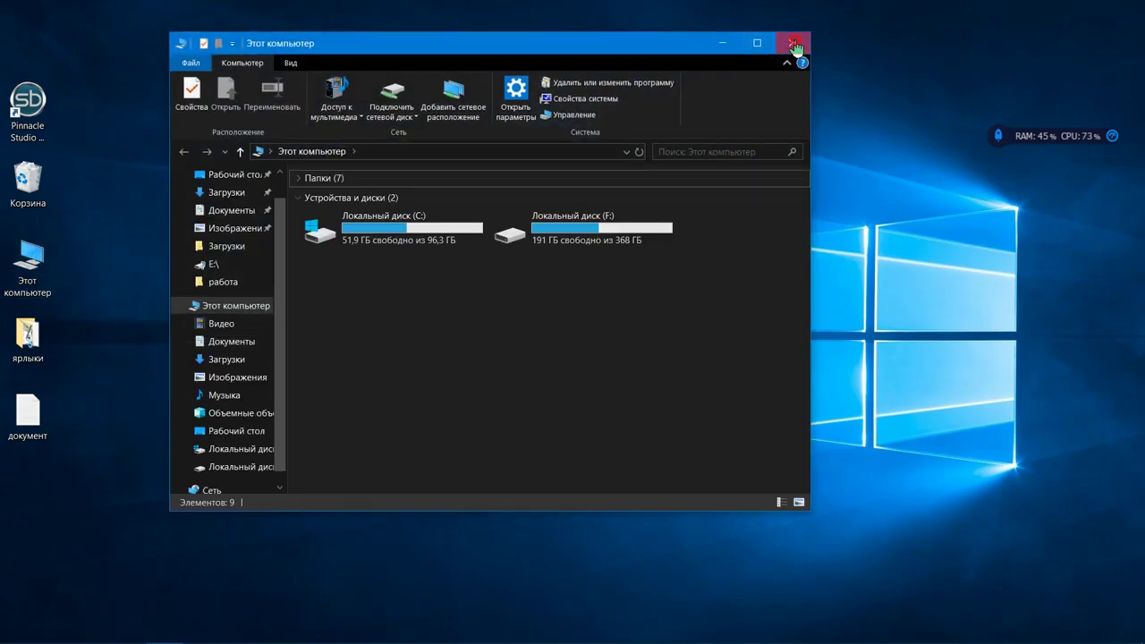
click(793, 43)
double_click(28, 336)
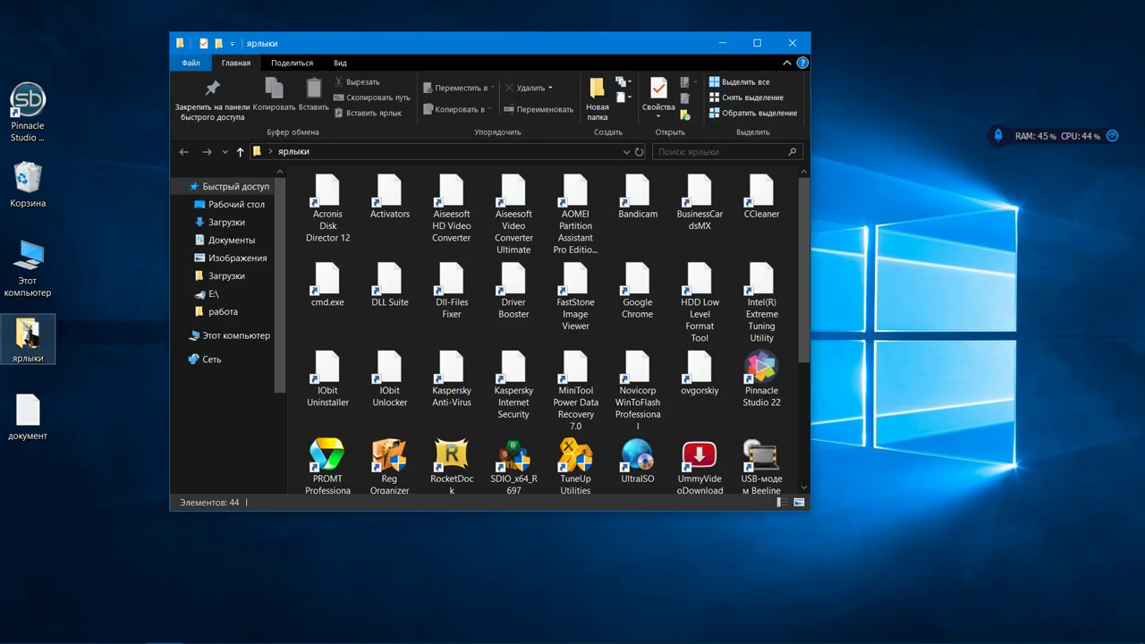
click(792, 44)
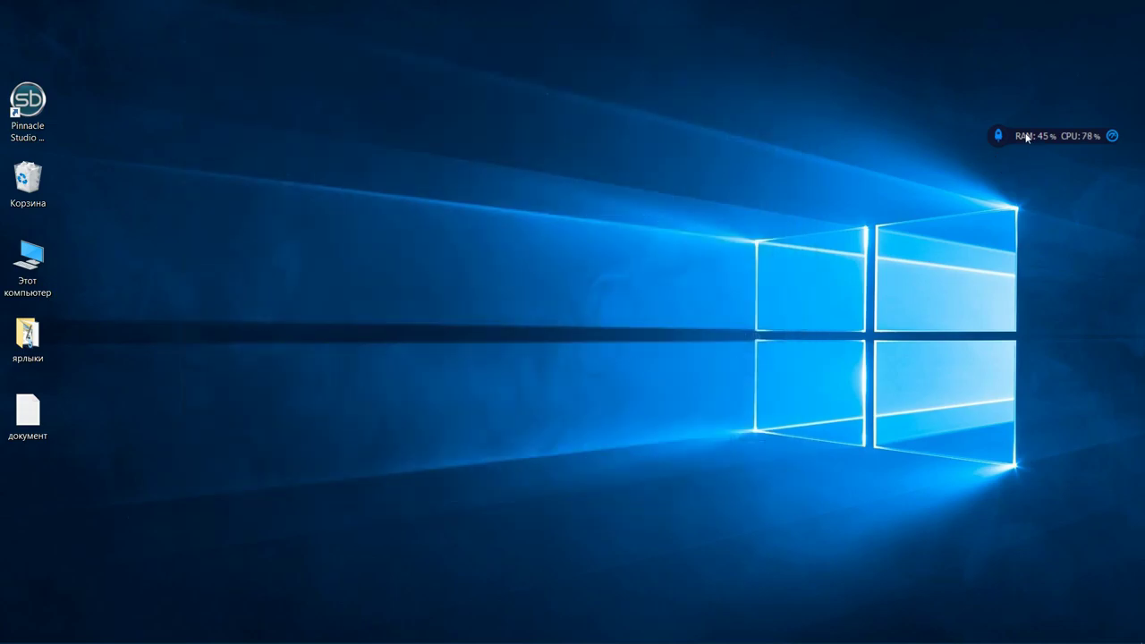
Step: Expand the performance monitor and end the UninstallerMonitor process in its RAM process list
click(1109, 136)
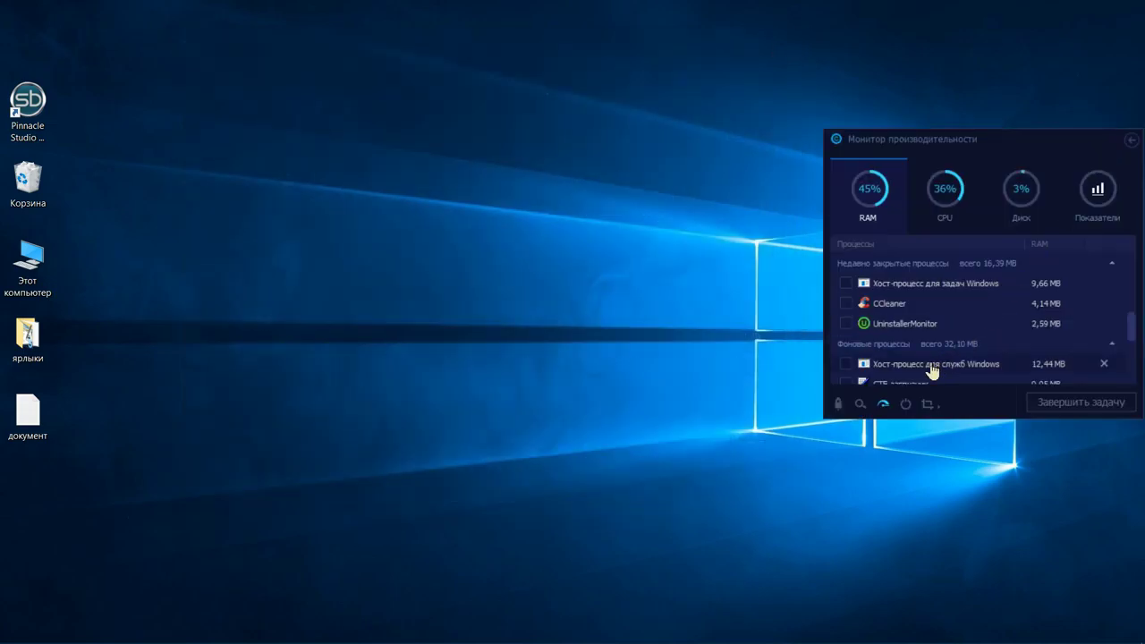
click(1103, 324)
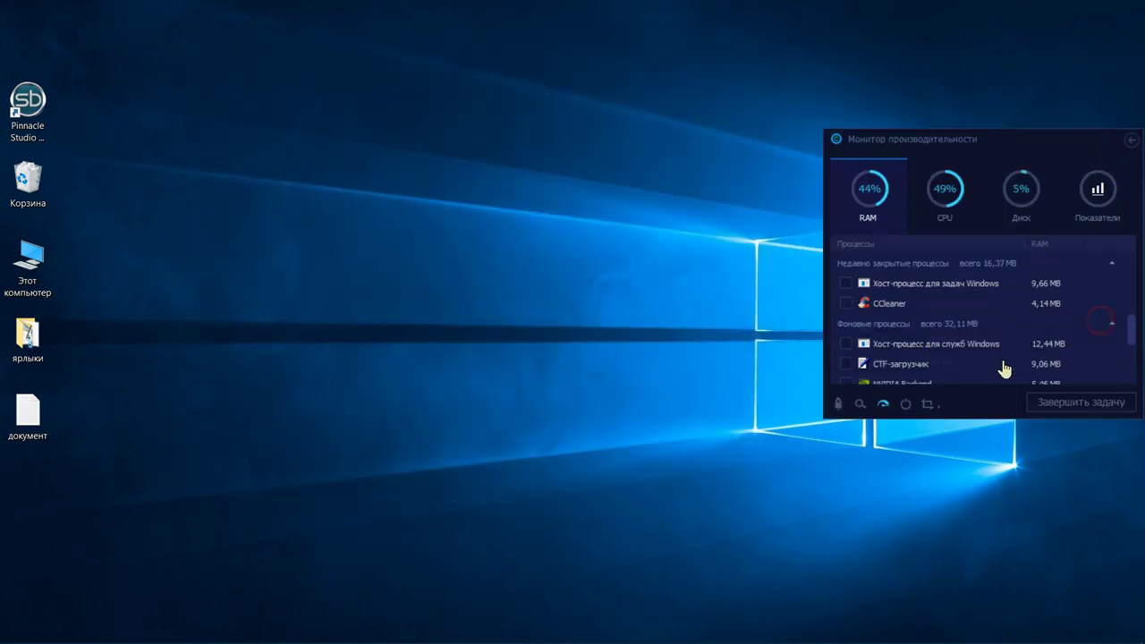
Step: Start a full Advanced SystemCare scan from the performance monitor, collapse the monitor and reposition the scan window
click(859, 405)
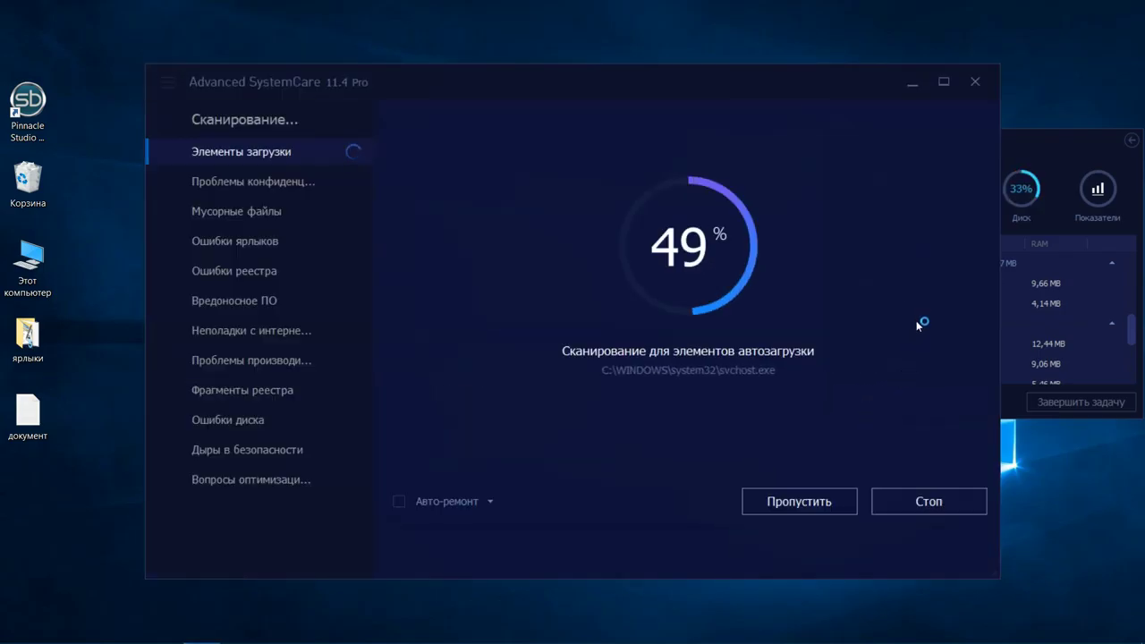
drag(652, 85, 559, 51)
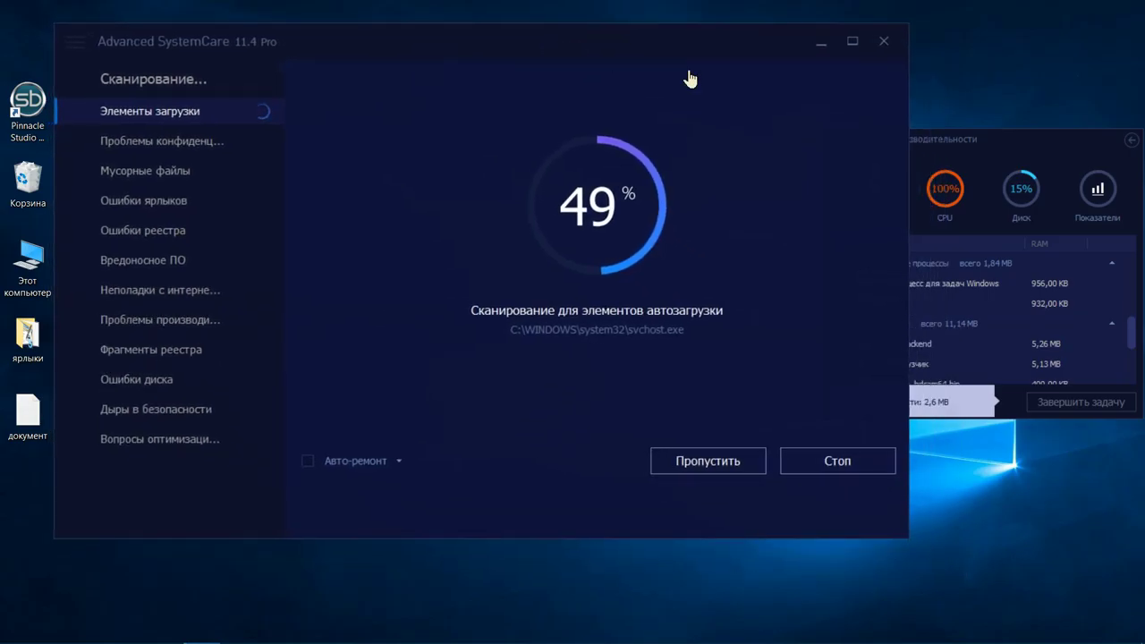
click(1132, 140)
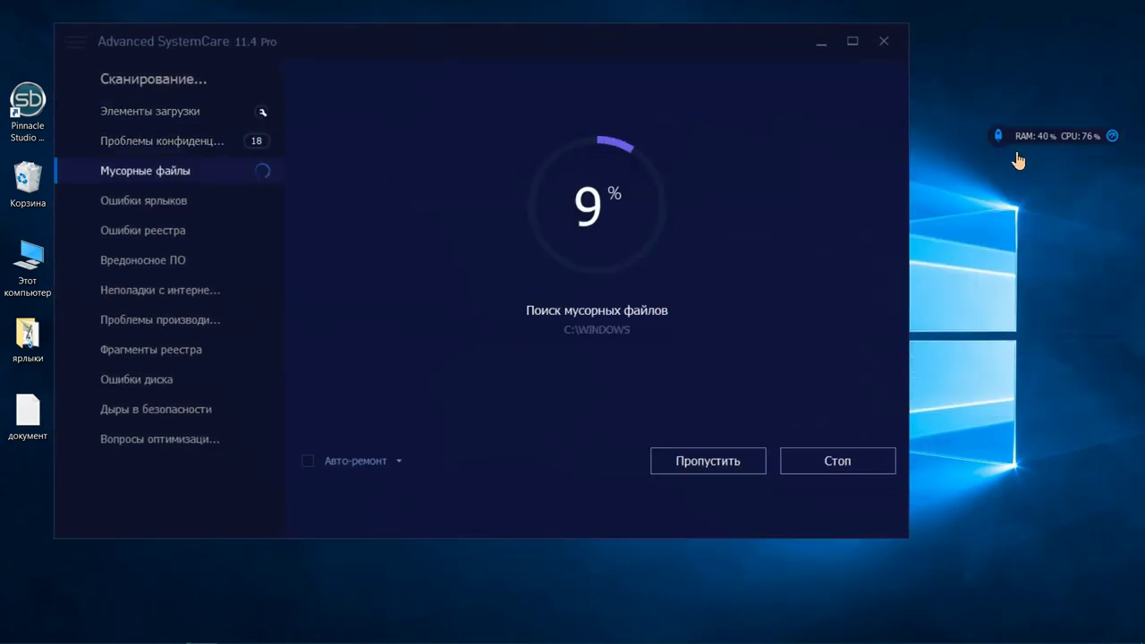
drag(545, 47, 638, 48)
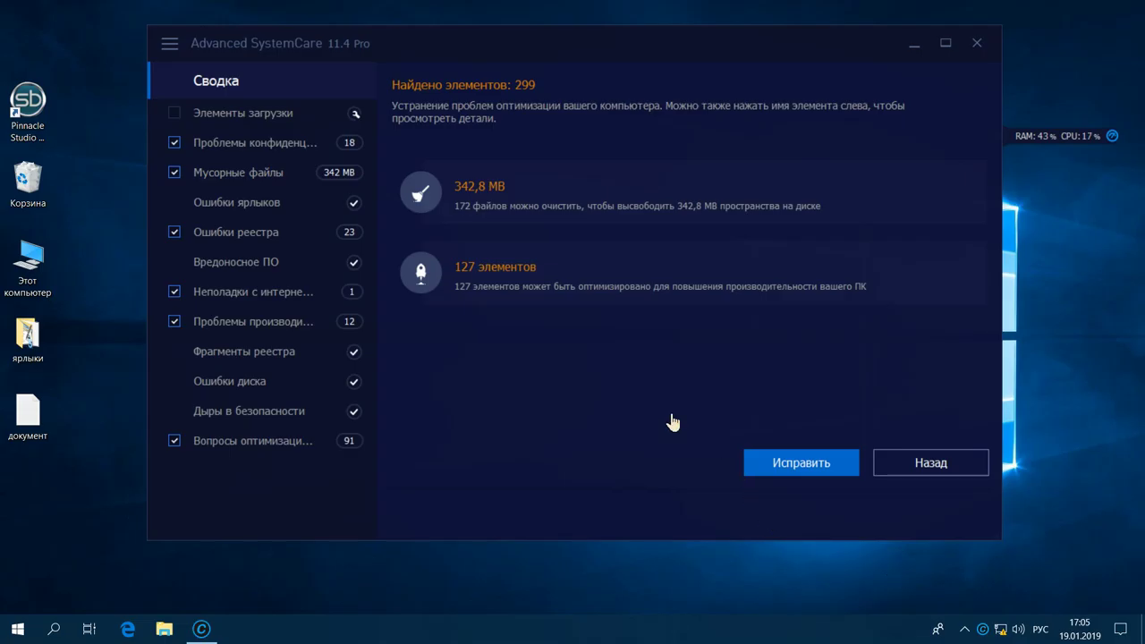
Step: Include Элементы загрузки in the repair selection, view its startup entries and exclude the category again
click(175, 114)
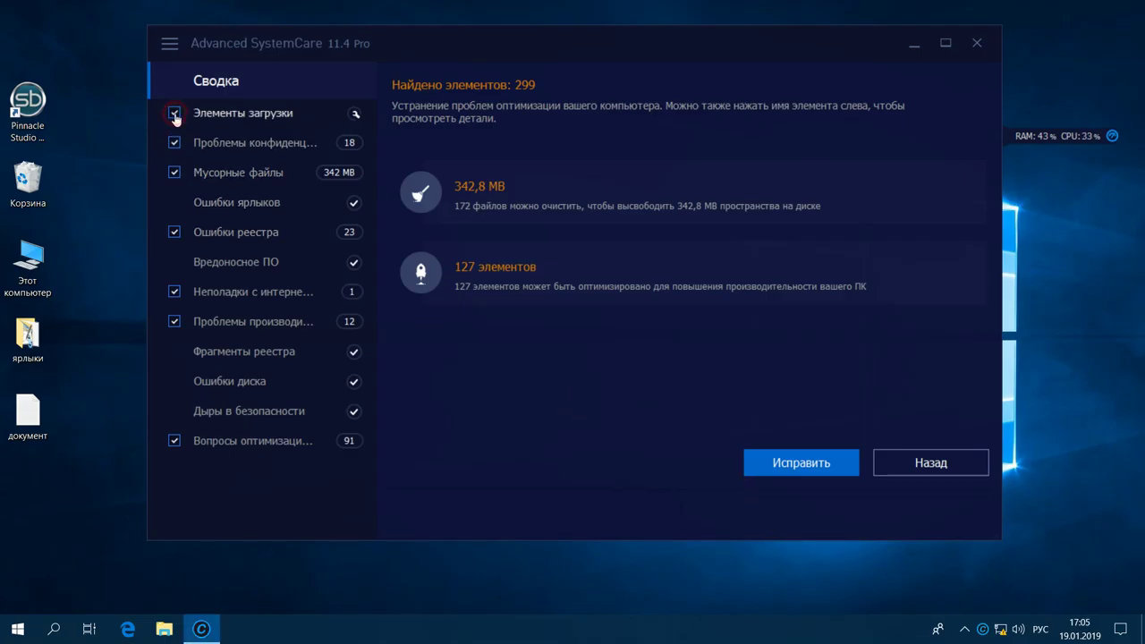
click(175, 114)
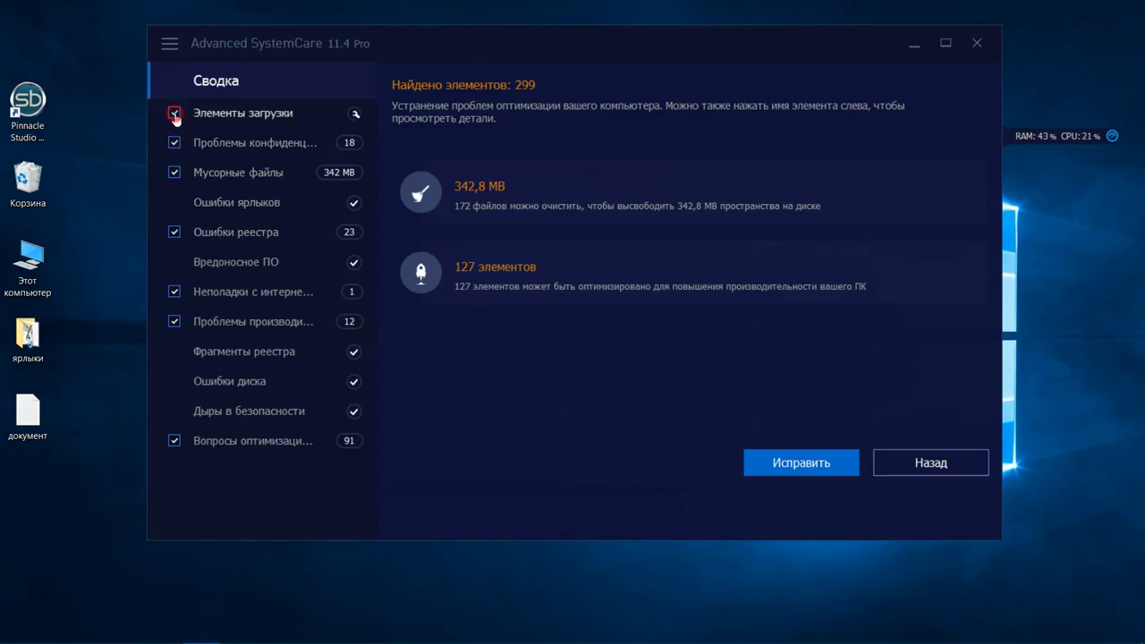
click(342, 118)
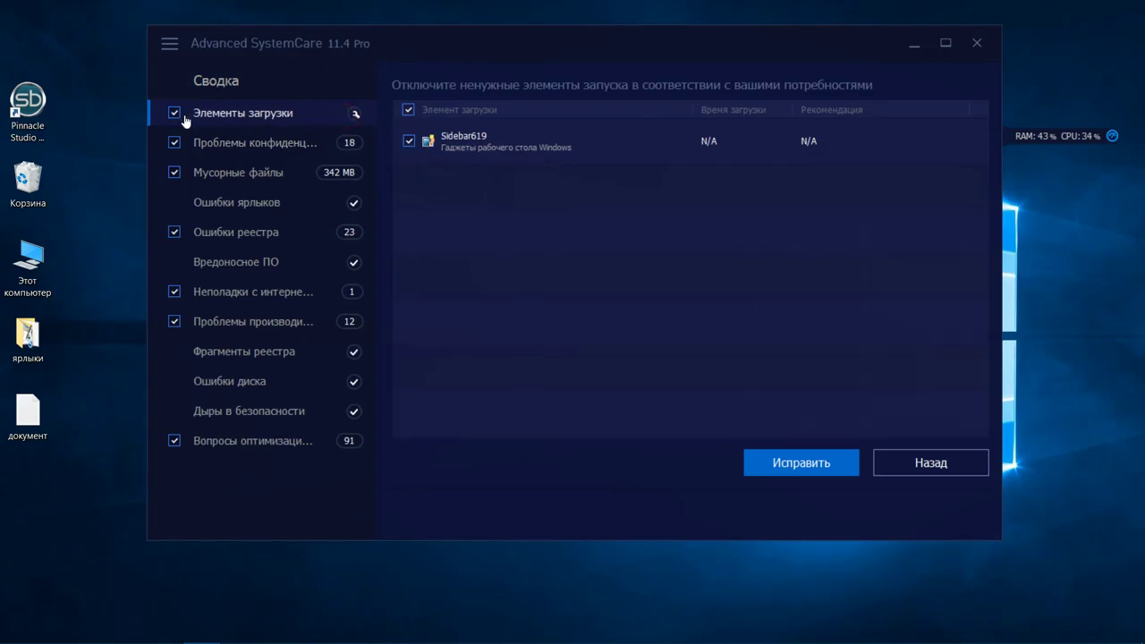
Step: Review the scan details for junk files, privacy problems, registry errors and performance problems
click(268, 173)
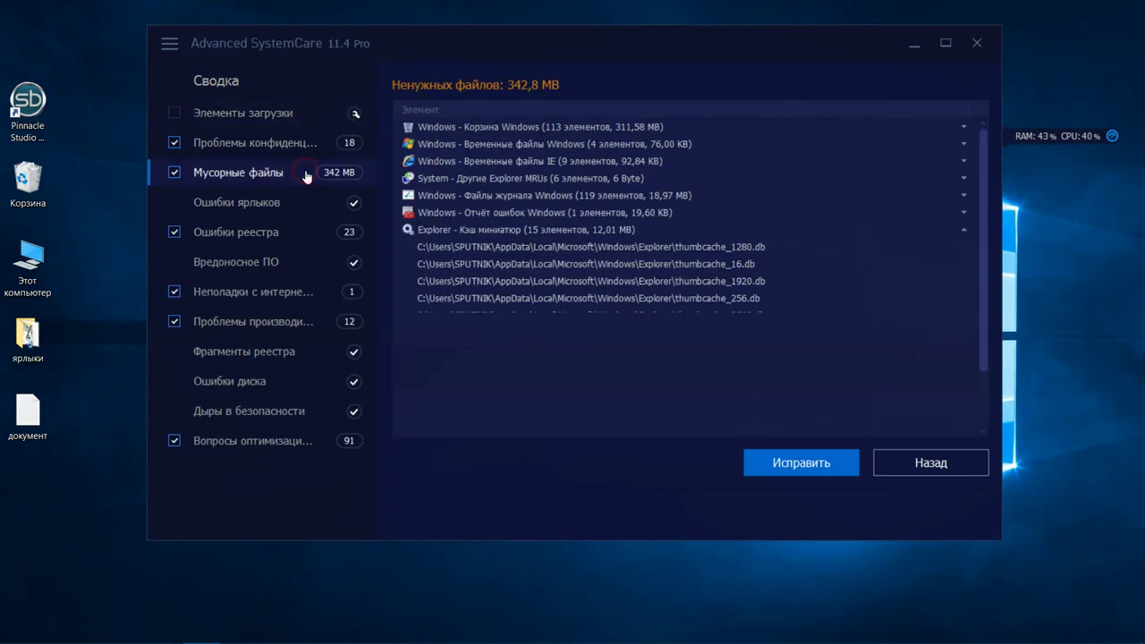
click(305, 141)
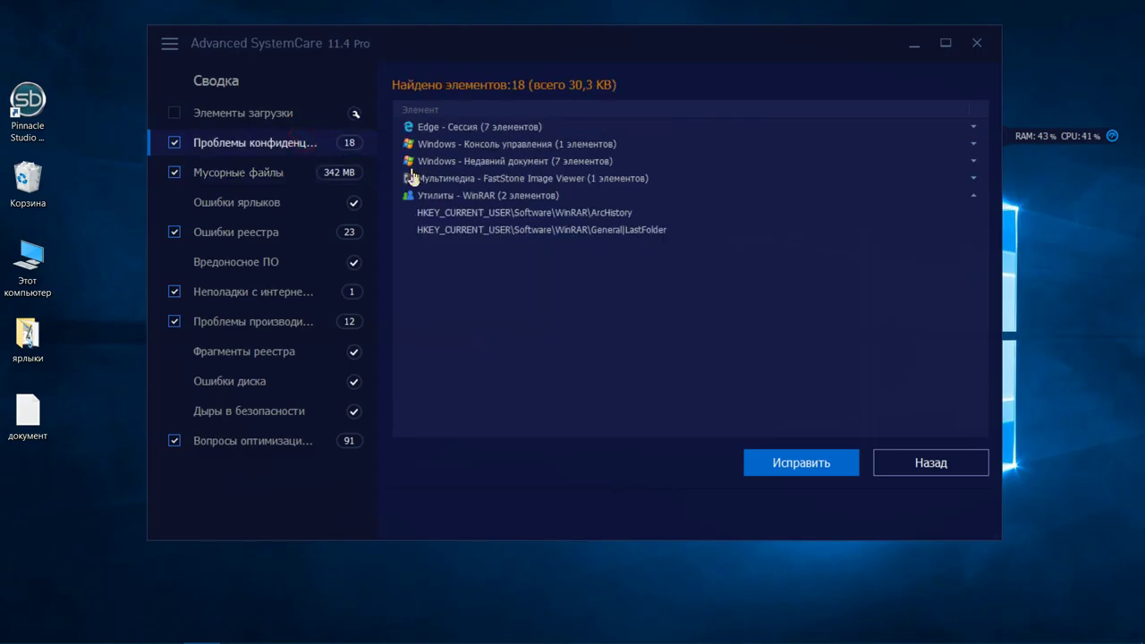
click(324, 234)
scroll(519, 245, down, 2)
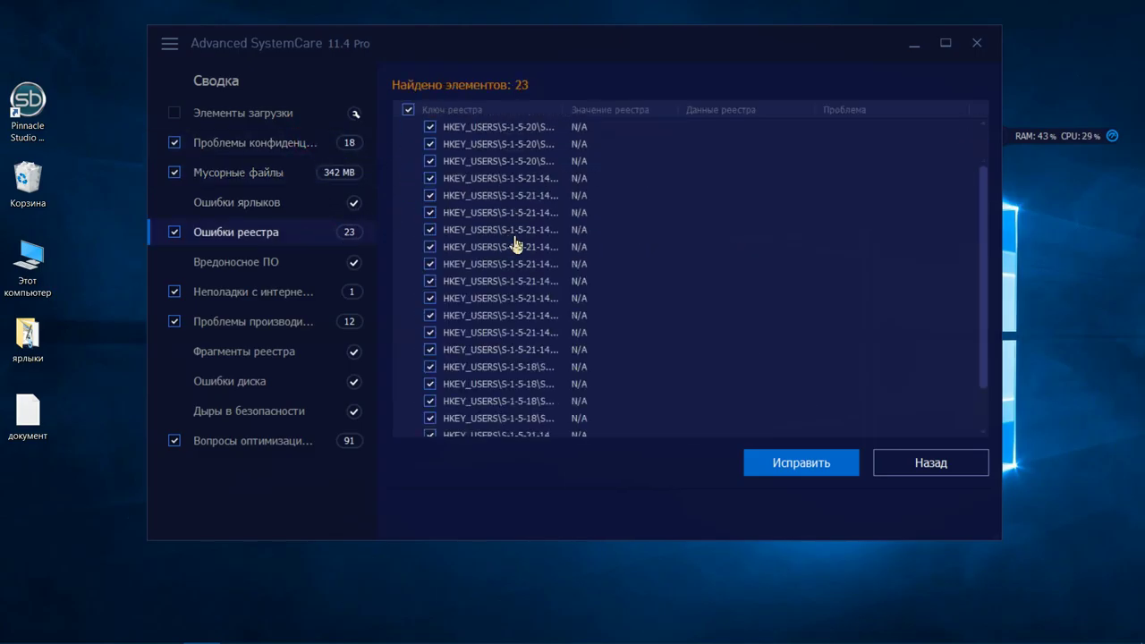
click(362, 323)
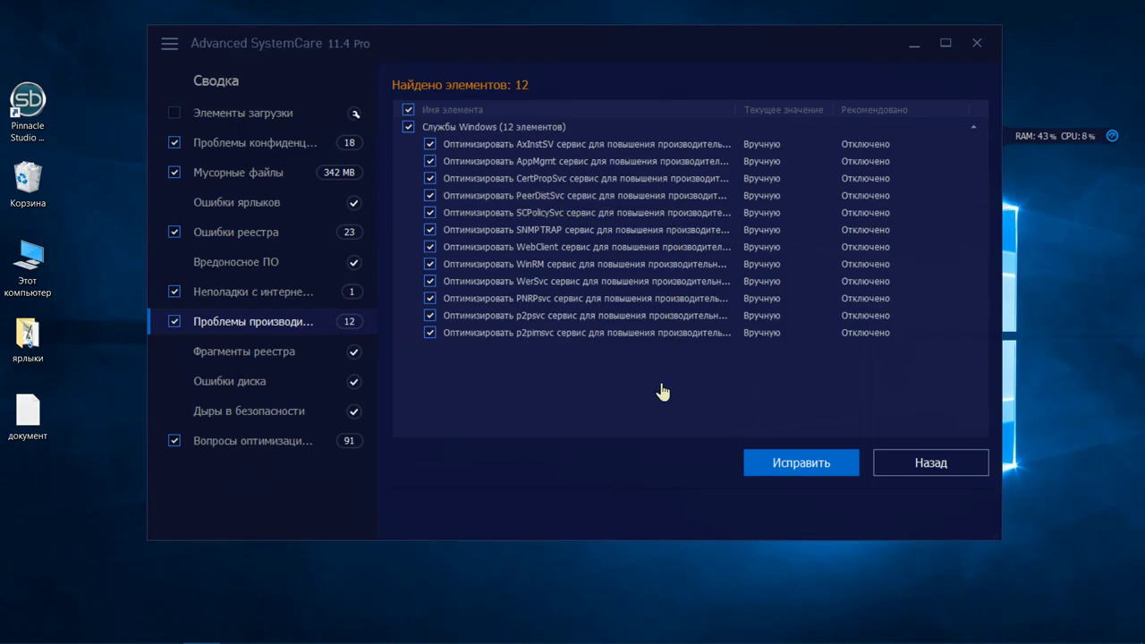
Step: Review the disk optimization report and repair all selected scan problems
click(285, 441)
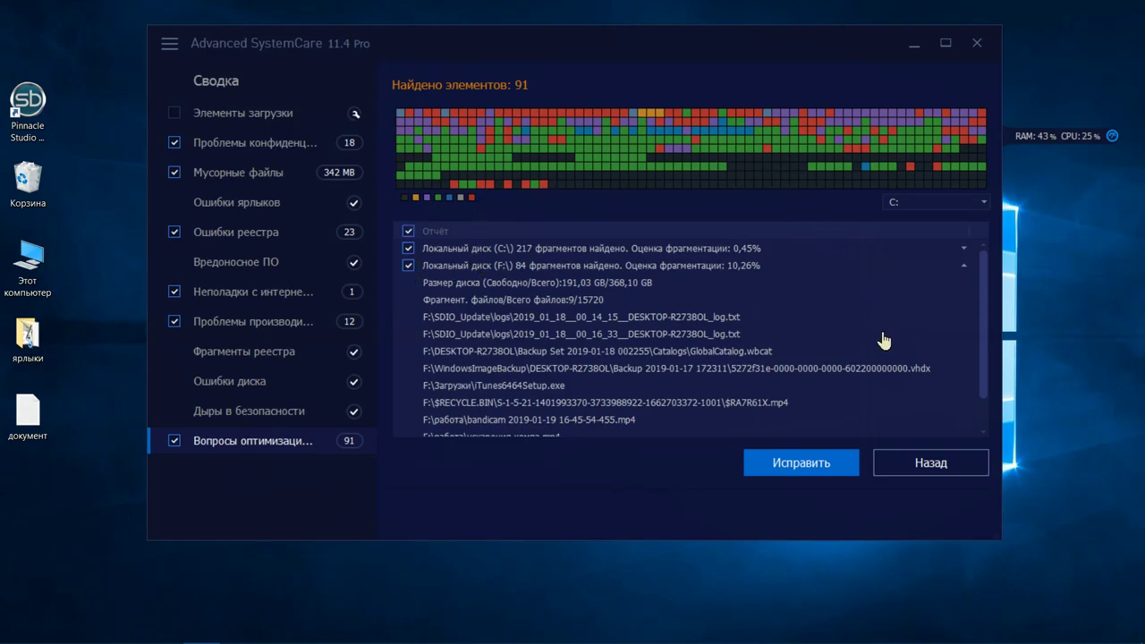
click(838, 475)
click(841, 467)
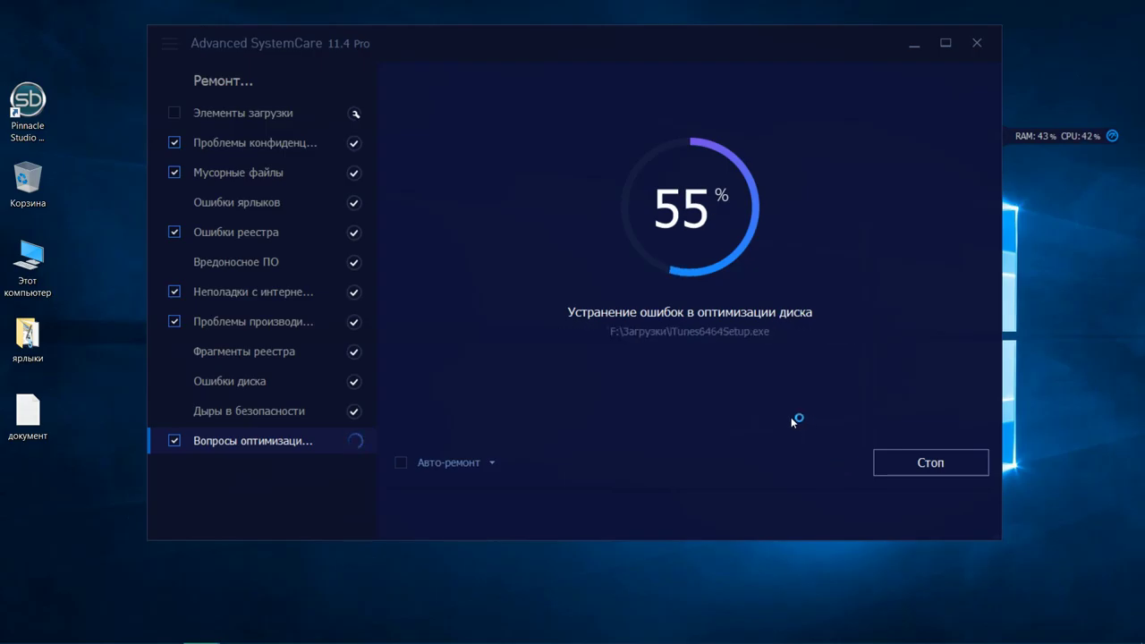
Step: Switch to File Explorer, open Локальный диск (C:) and show its hidden items
double_click(38, 281)
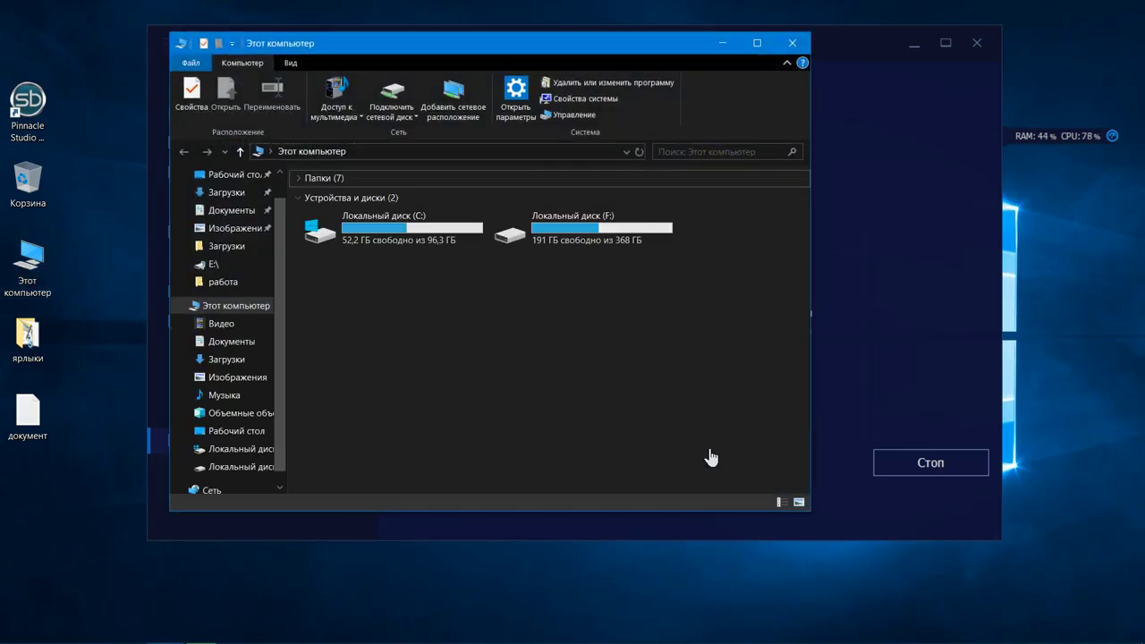
double_click(459, 250)
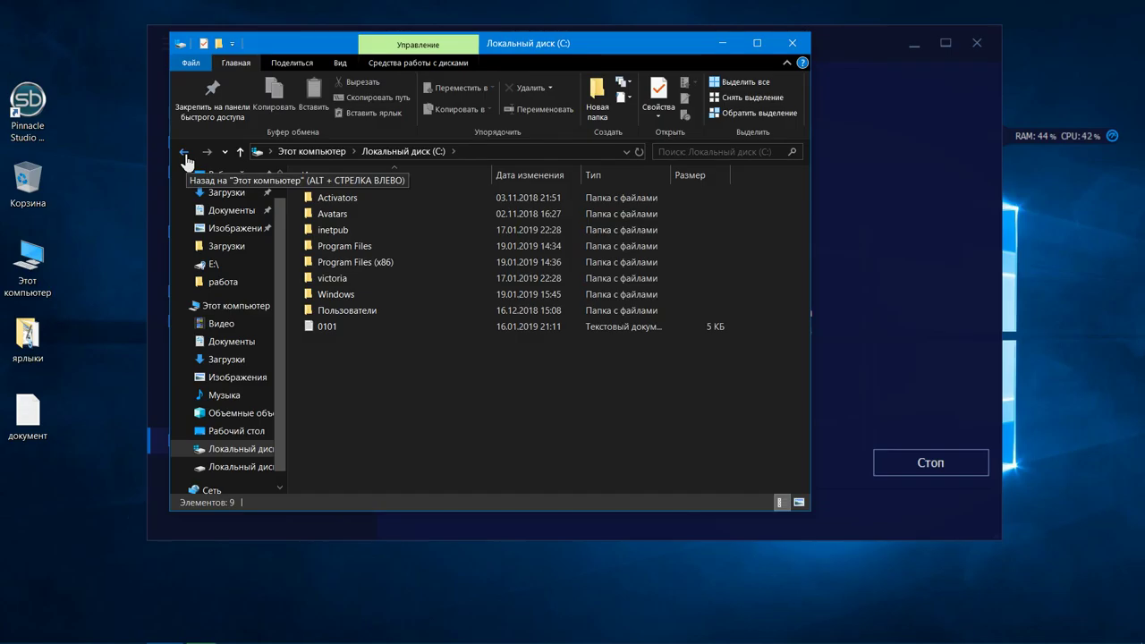
click(340, 63)
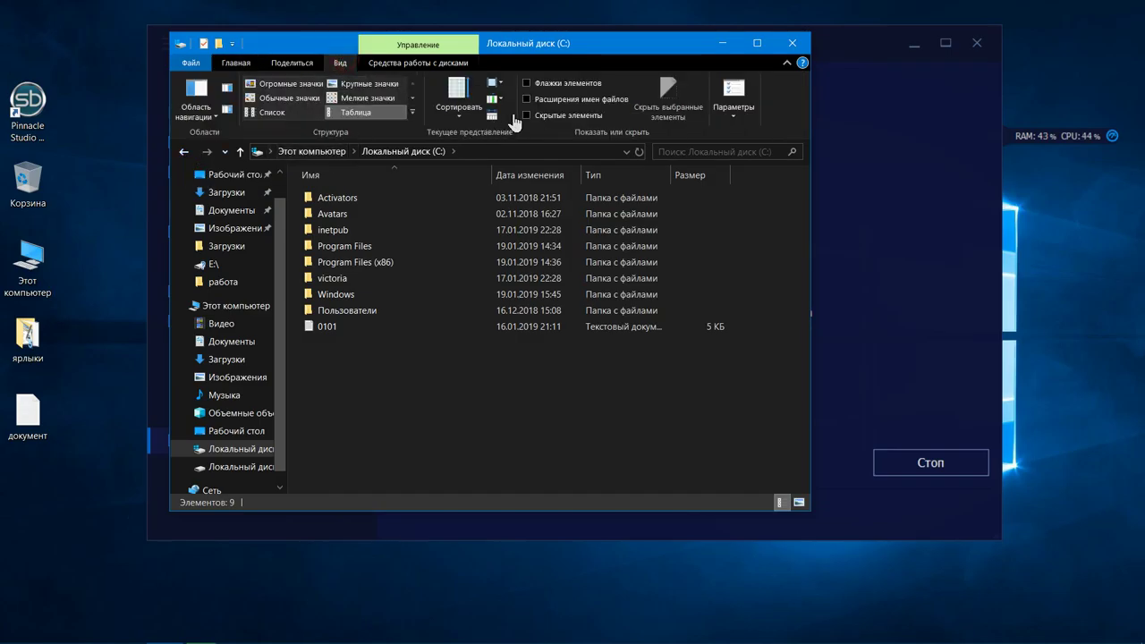
click(527, 116)
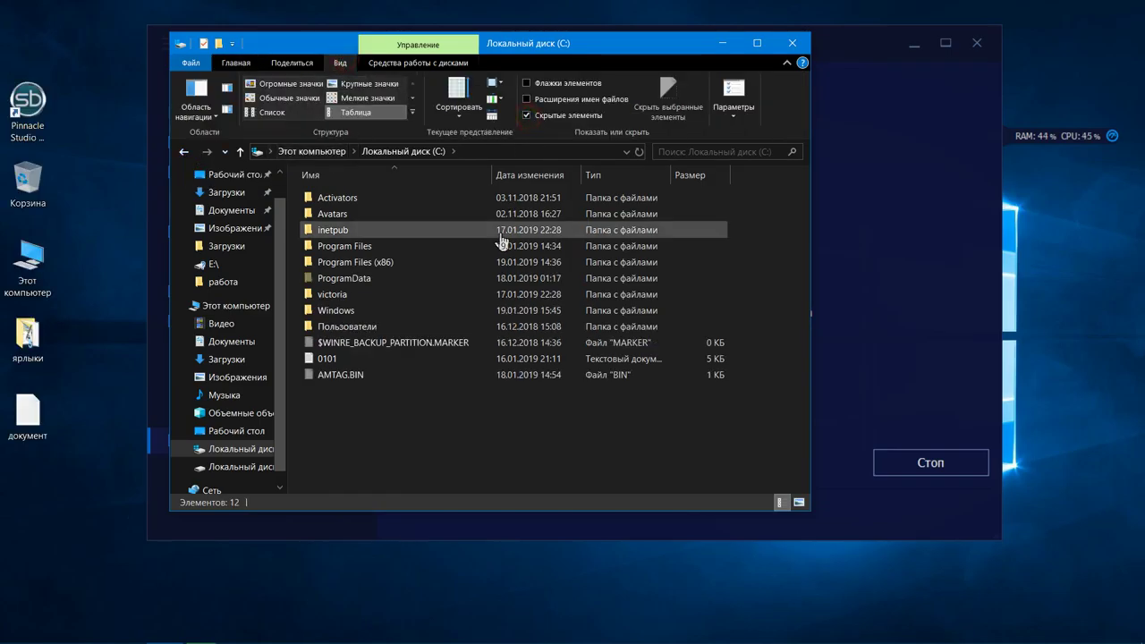
Step: Open the Roaming folder inside AppData of the user's profile under Пользователи
double_click(398, 328)
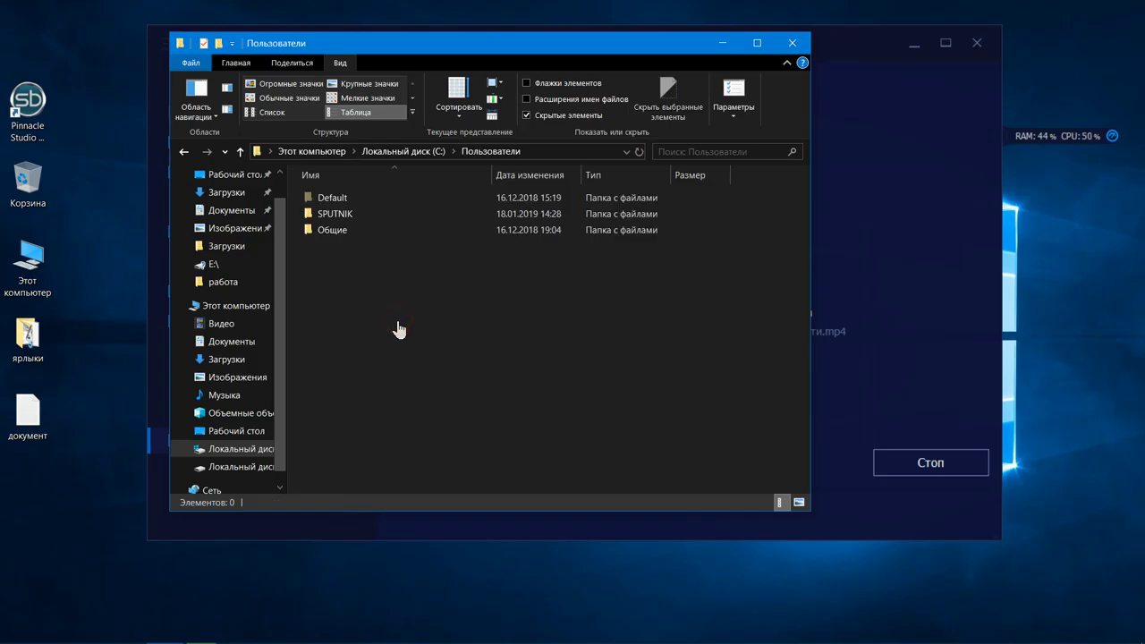
double_click(358, 219)
double_click(367, 199)
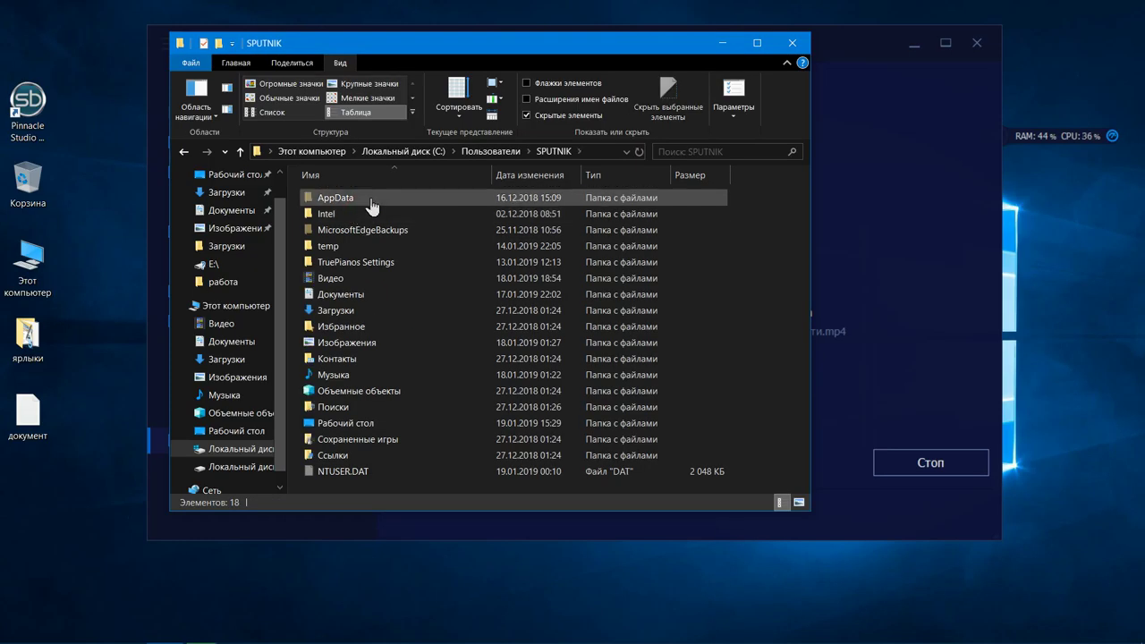
double_click(336, 230)
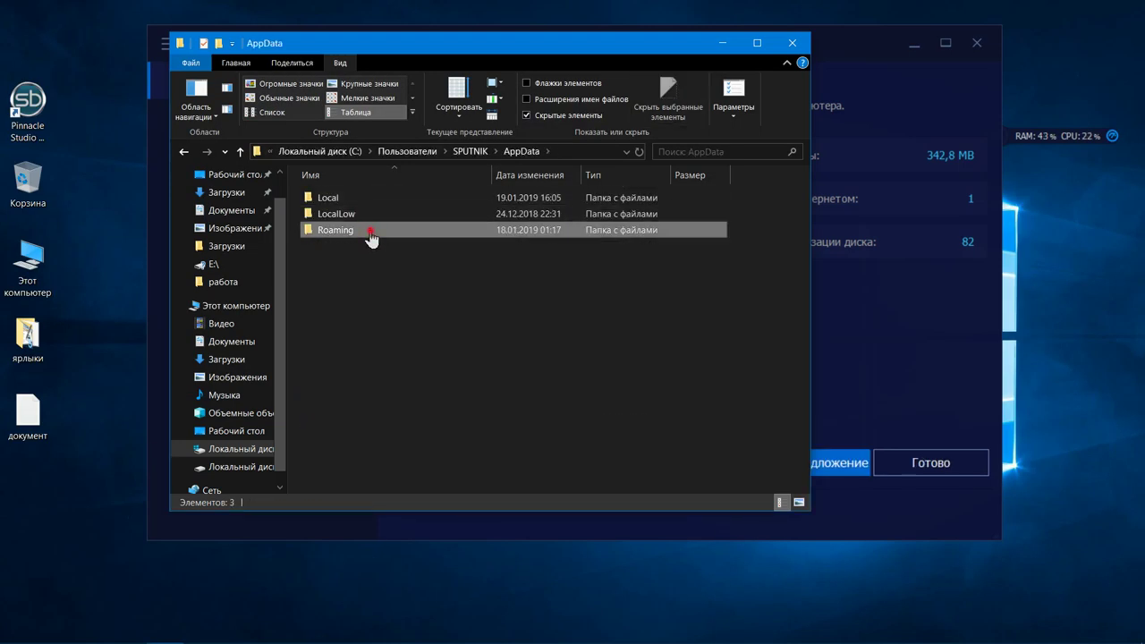
Step: Find the IObit folder in Roaming and open its Advanced SystemCare subfolder
scroll(371, 237, down, 7)
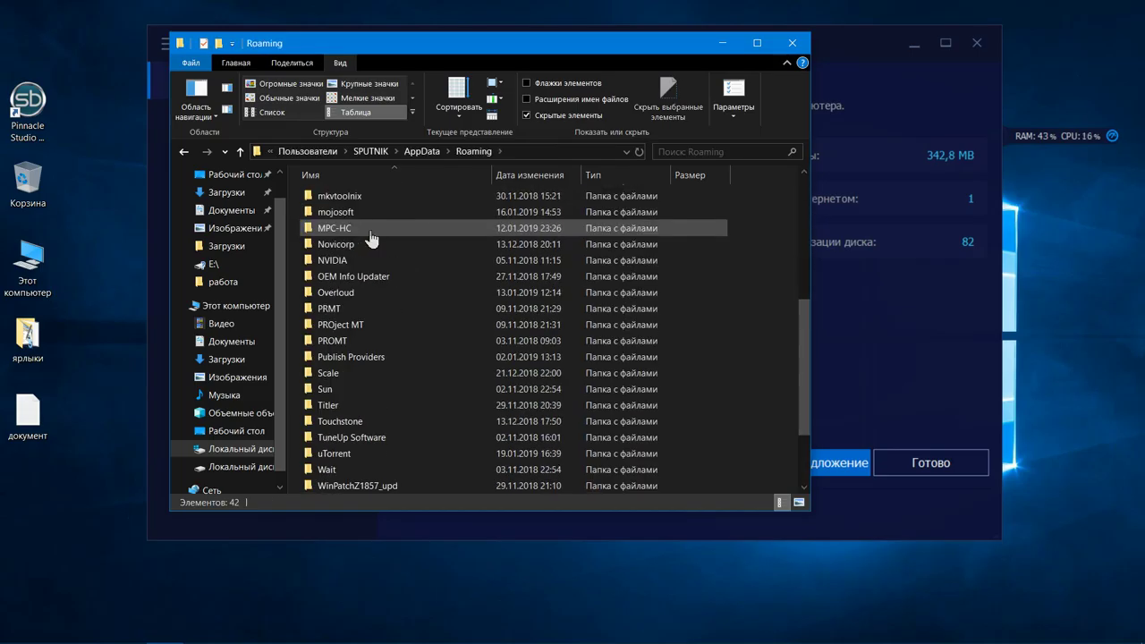
scroll(371, 238, down, 2)
scroll(372, 238, up, 3)
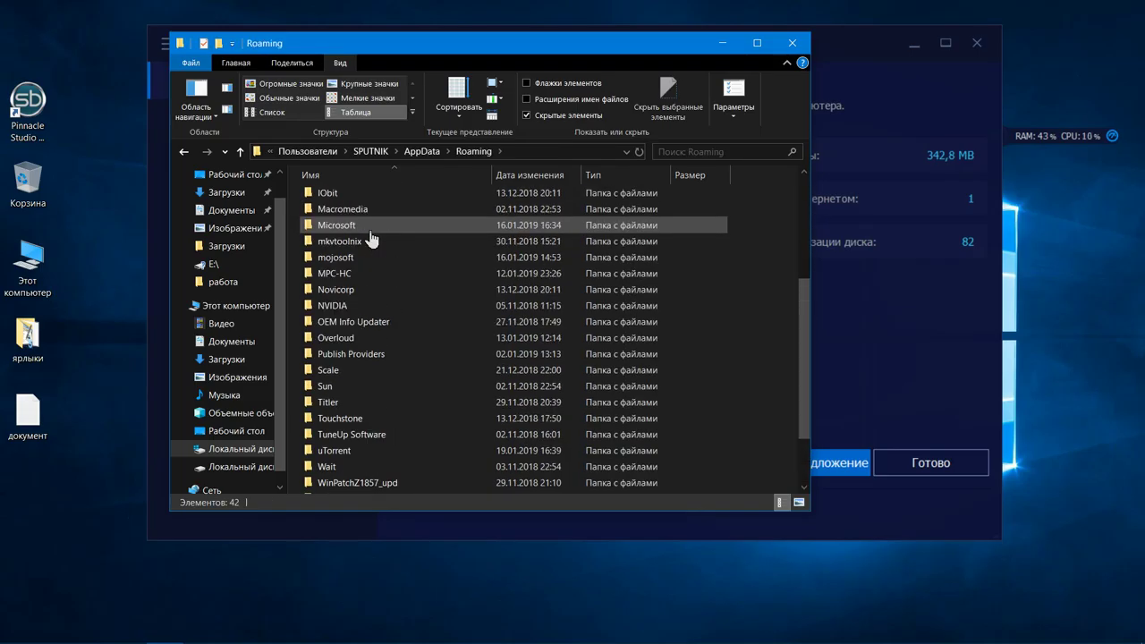
scroll(378, 313, up, 2)
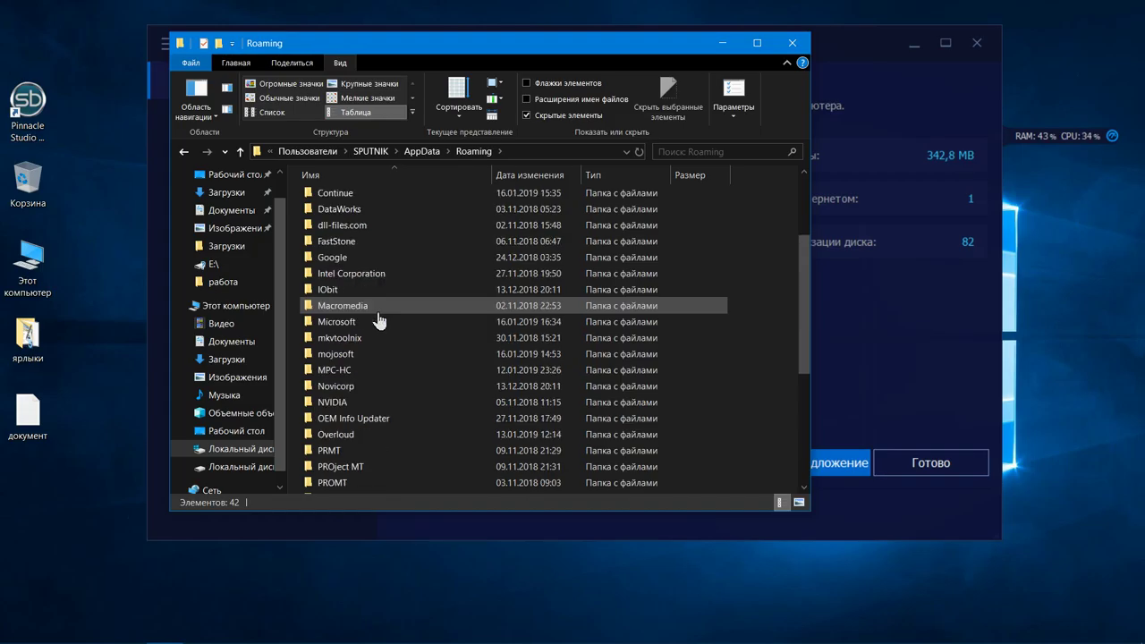
click(383, 291)
double_click(383, 291)
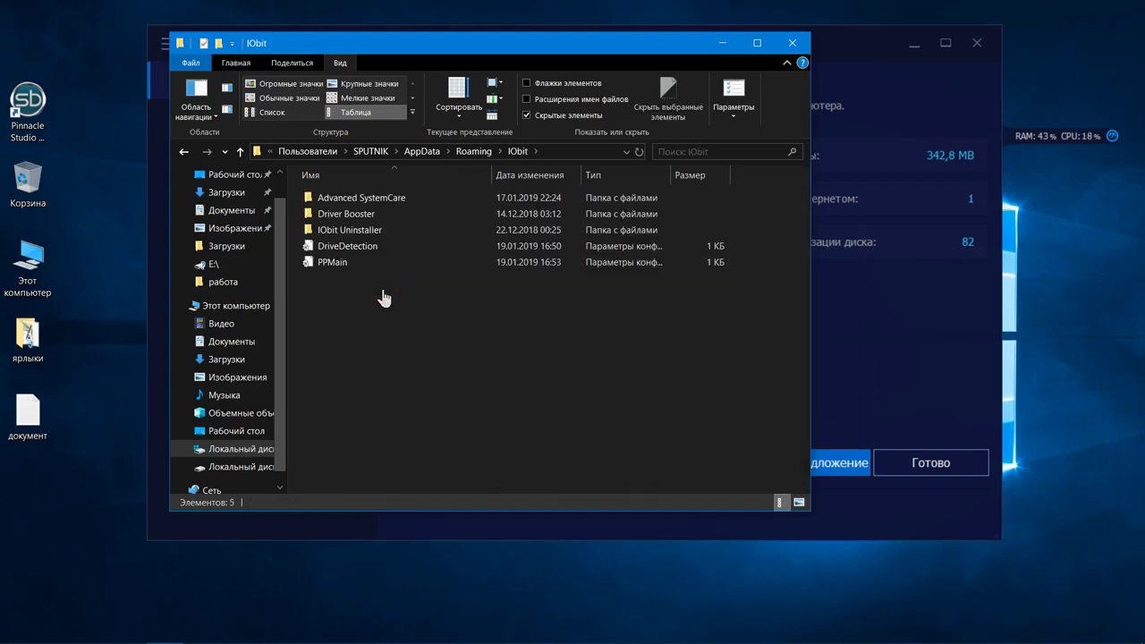
double_click(384, 196)
Step: Look through the Advanced SystemCare folder and check the contents of its LogBackup and LogBackupboottime subfolders
scroll(394, 210, down, 7)
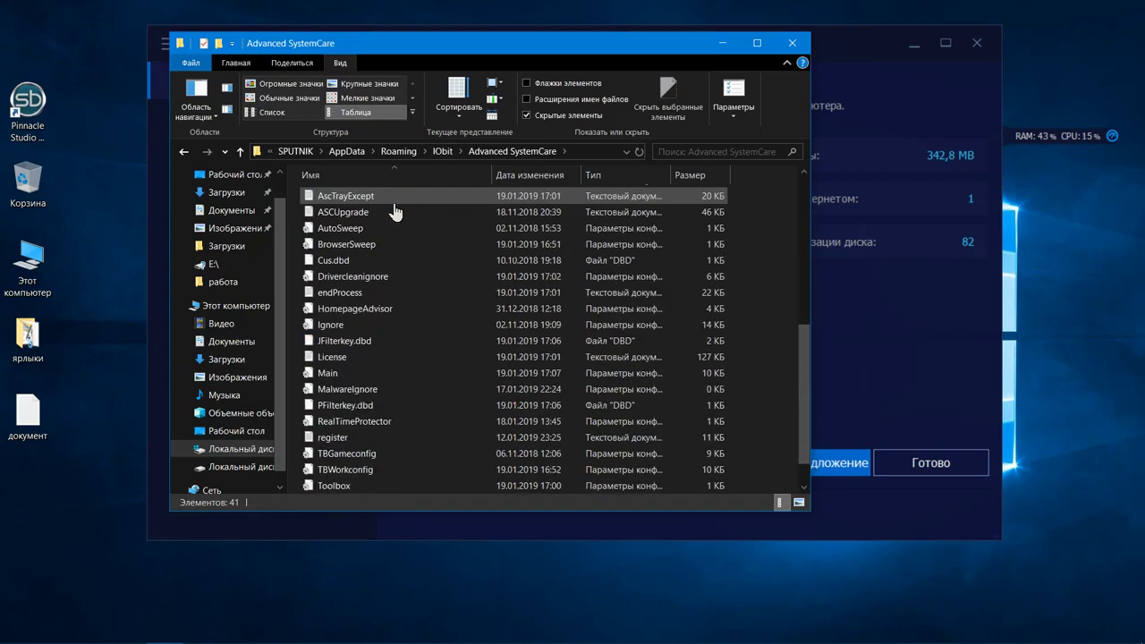
scroll(389, 242, up, 3)
scroll(389, 242, up, 1)
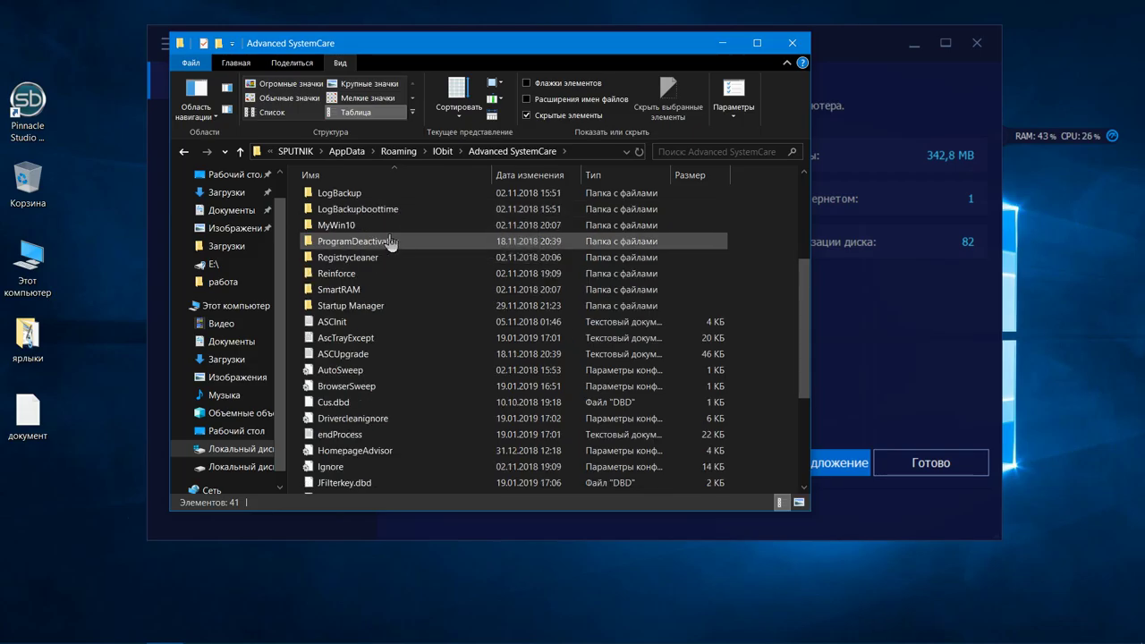
double_click(391, 207)
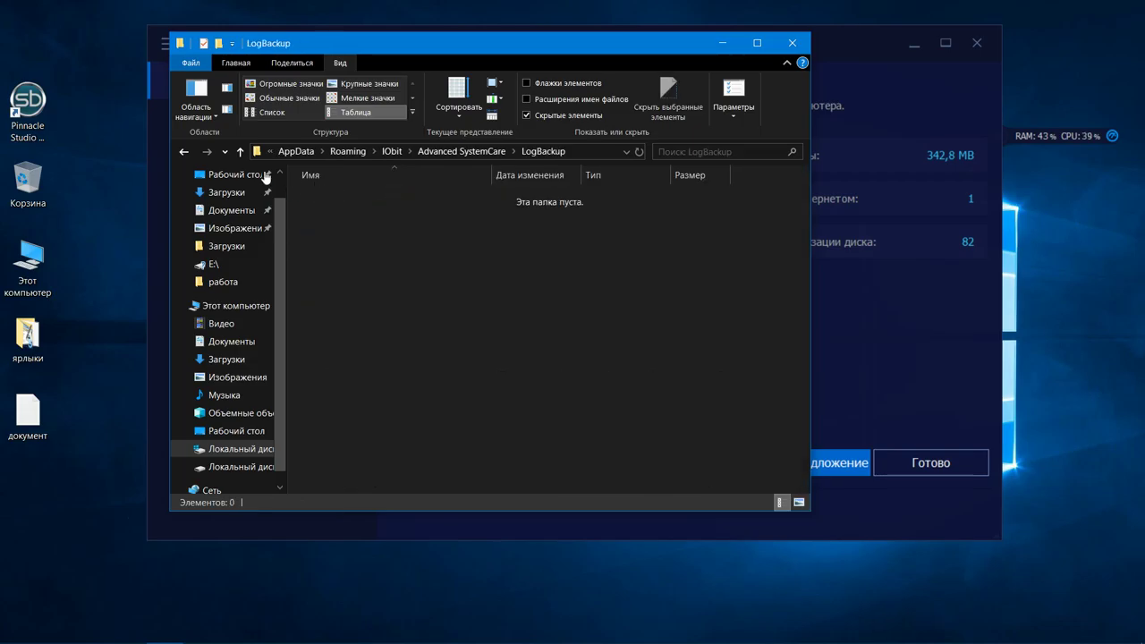
click(186, 153)
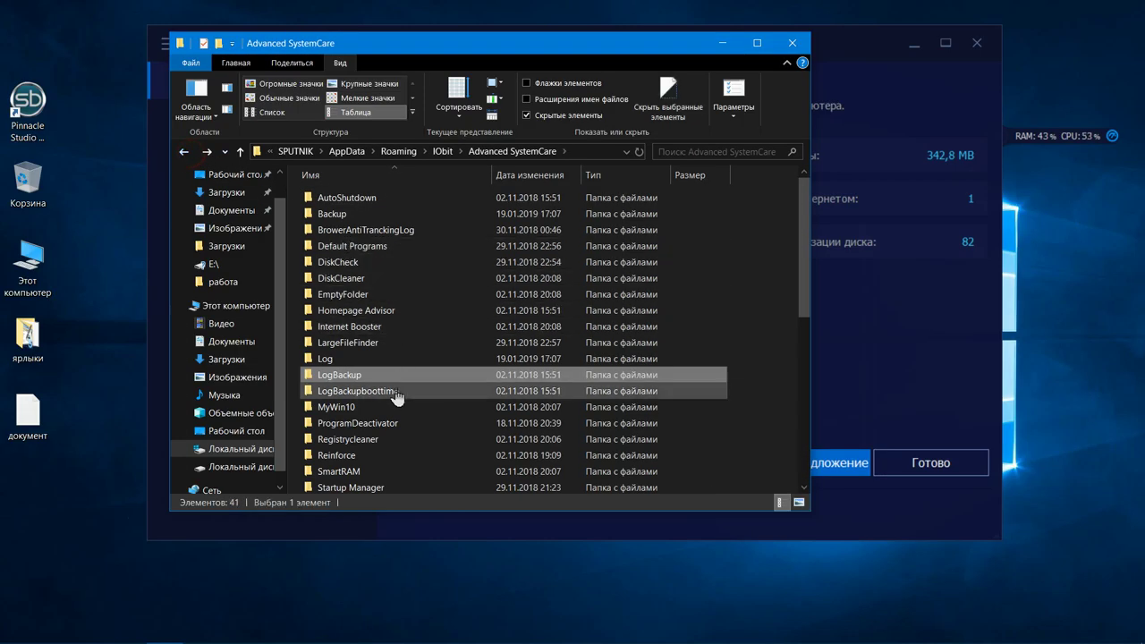
click(396, 394)
double_click(396, 394)
click(185, 152)
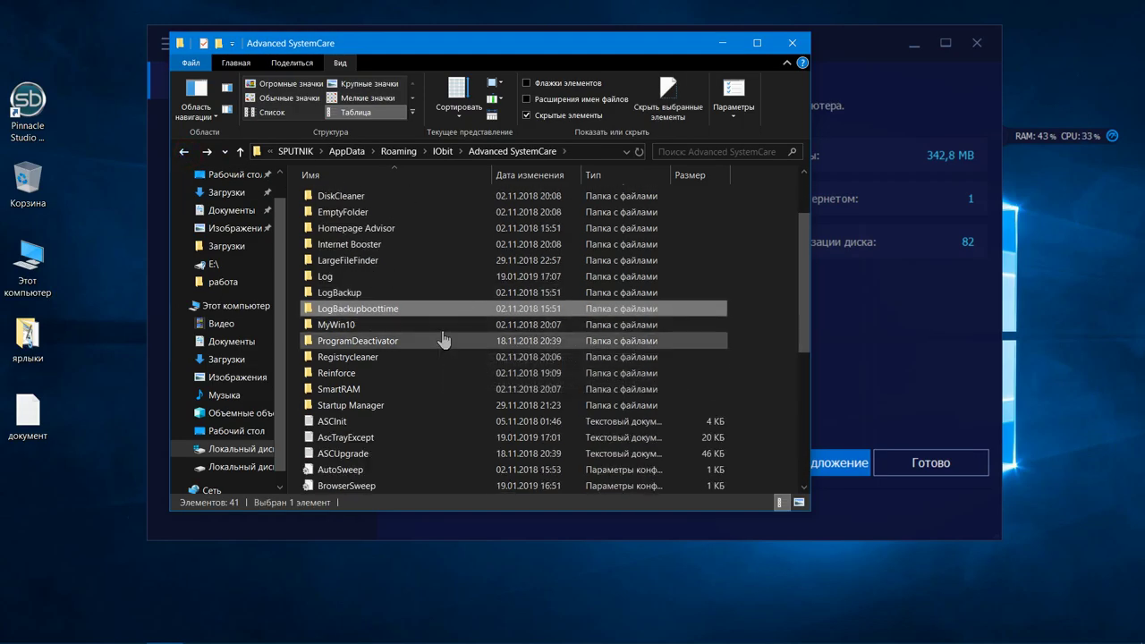
double_click(441, 278)
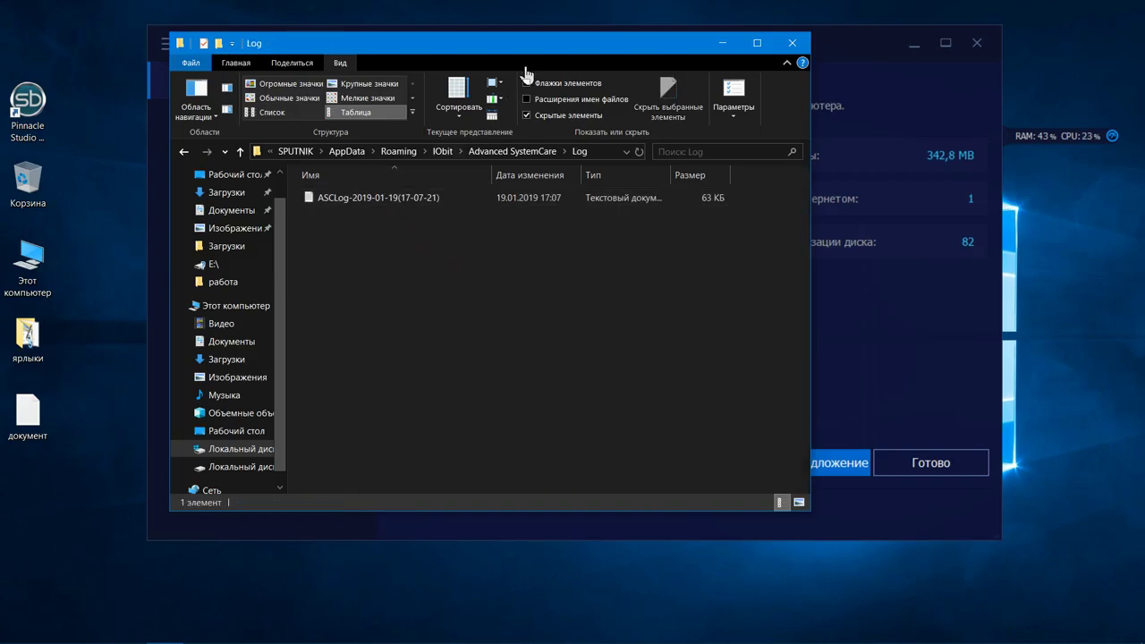
drag(543, 55, 596, 69)
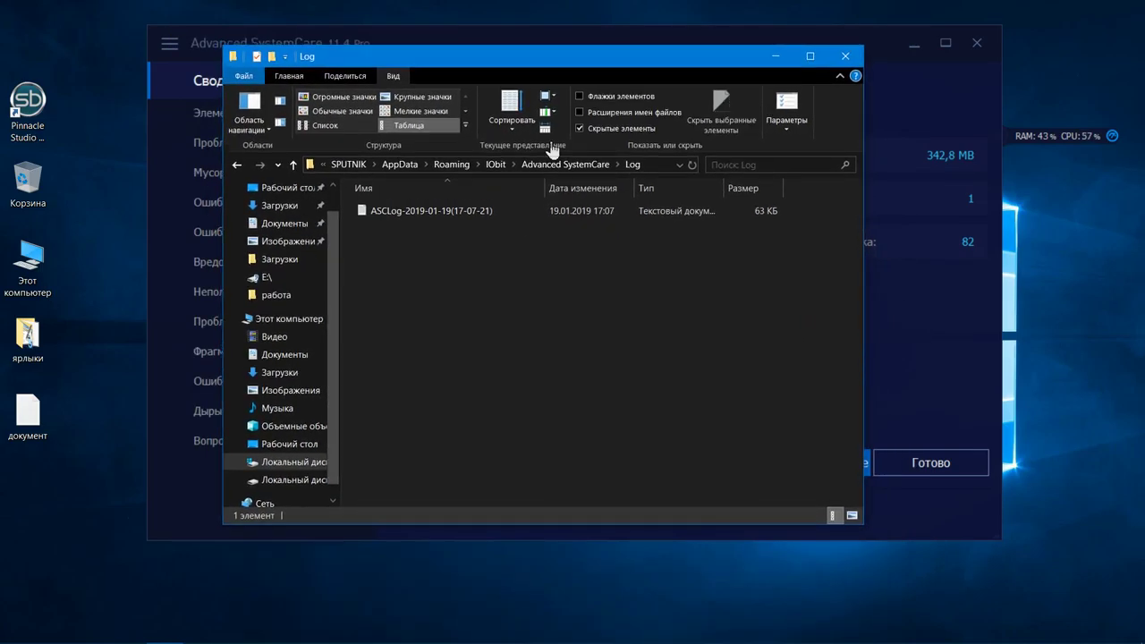
double_click(462, 216)
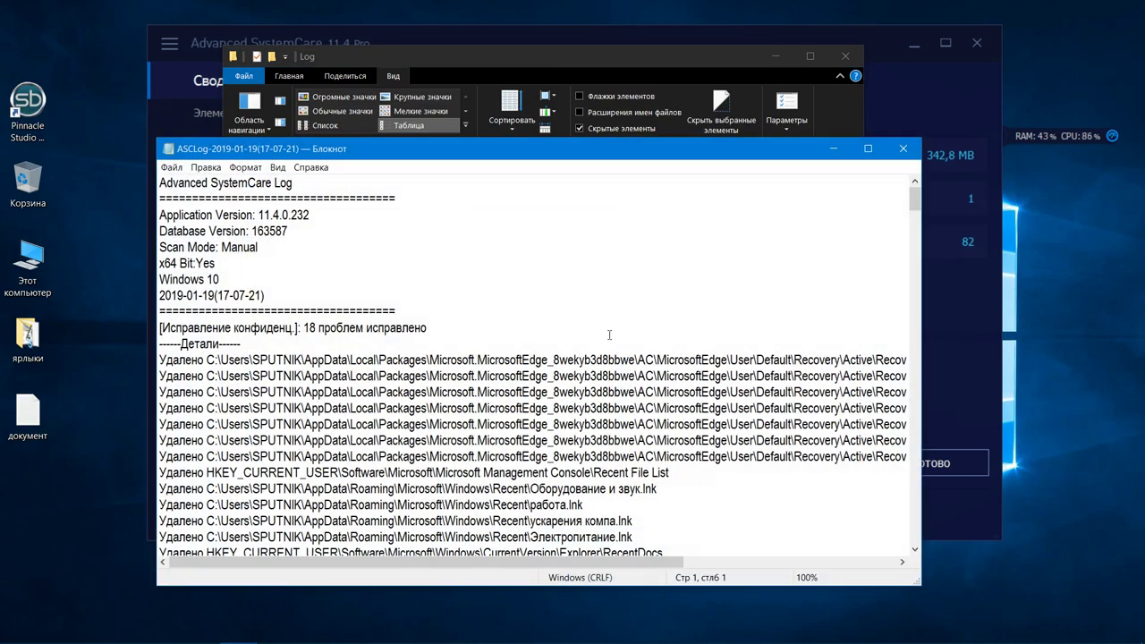
scroll(611, 336, down, 10)
scroll(612, 336, down, 10)
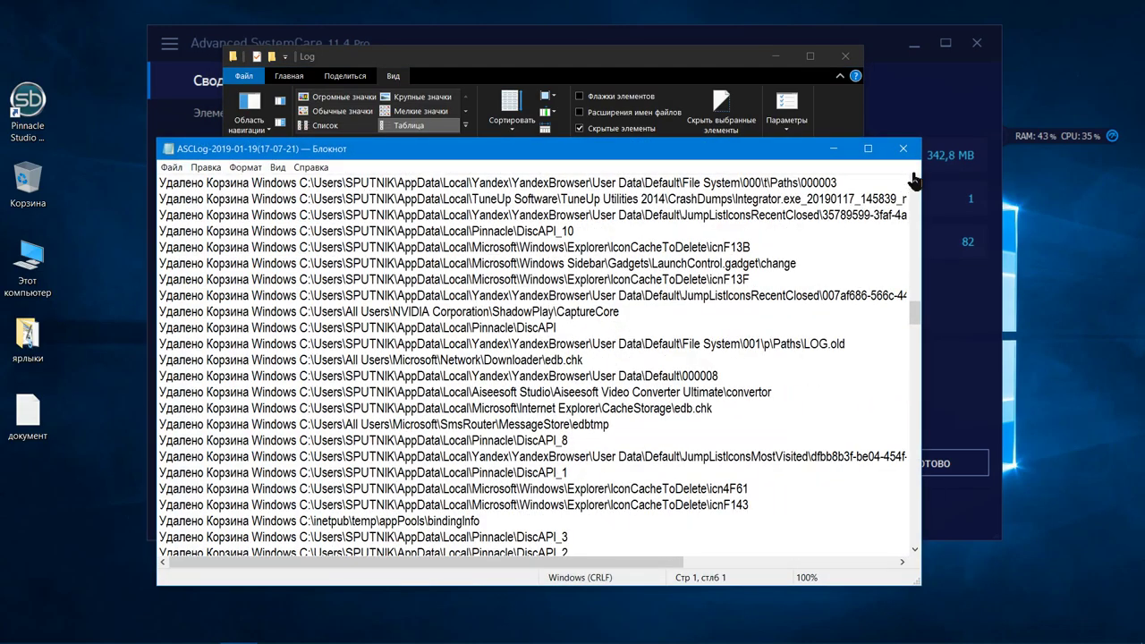
click(904, 150)
right_click(431, 212)
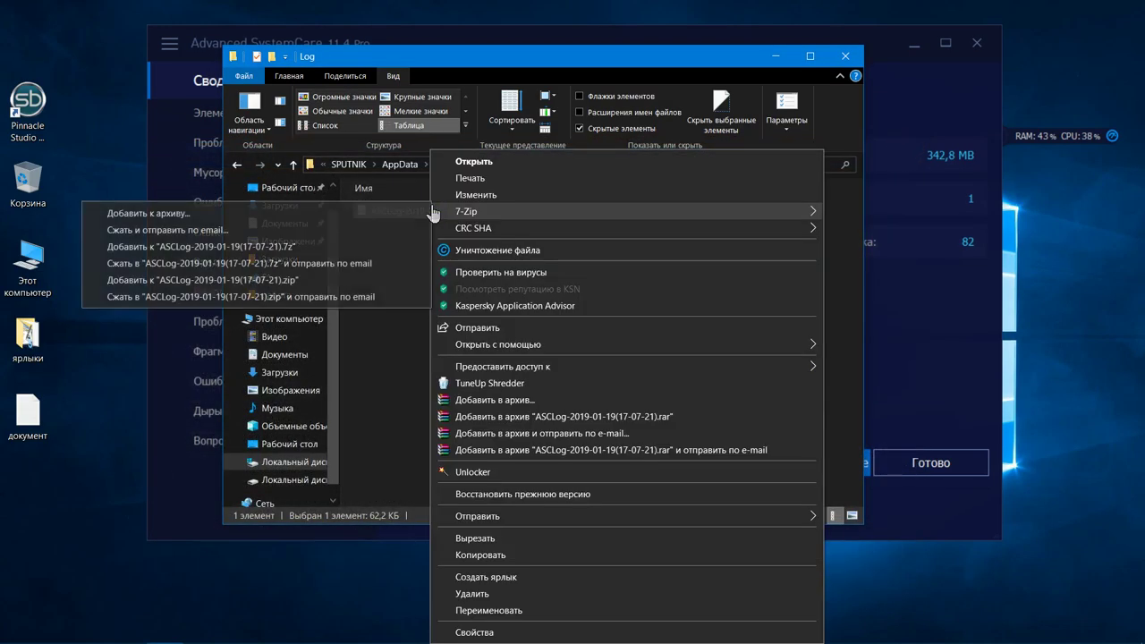
click(503, 594)
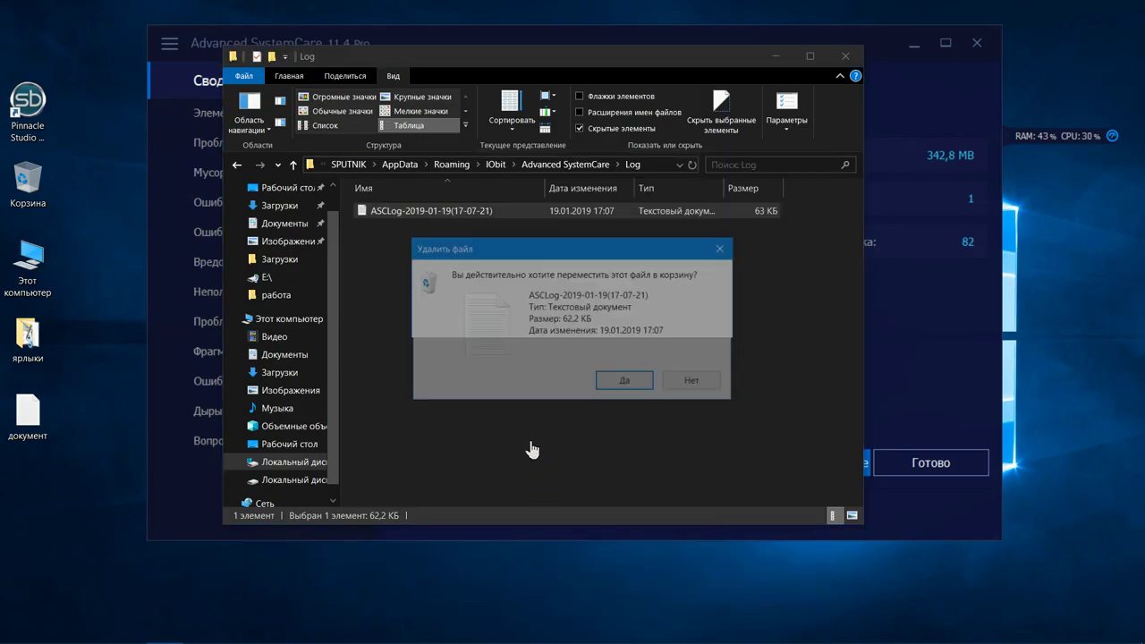
click(616, 377)
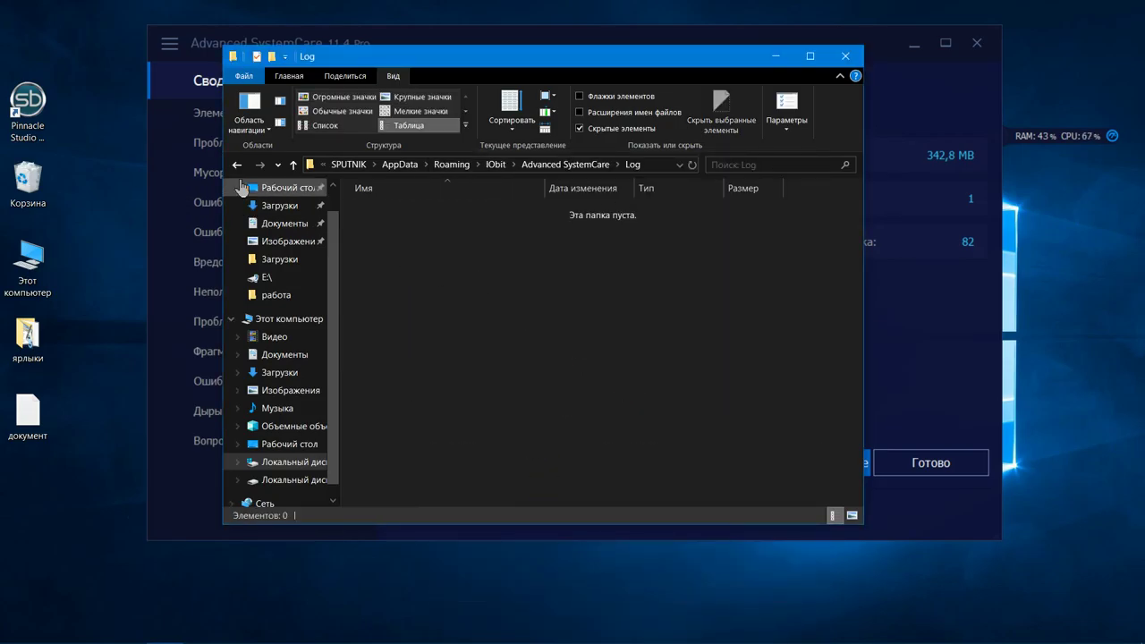
click(237, 165)
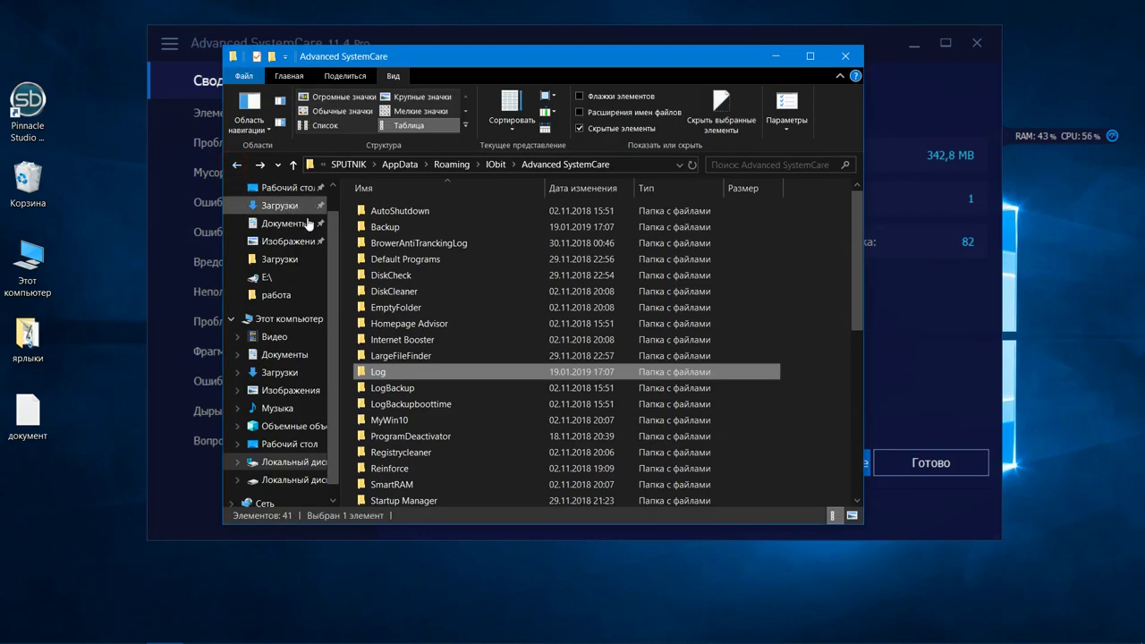
Step: Check the contents of the LogBackup folder and of the LogBackupboottime folder once more
double_click(437, 390)
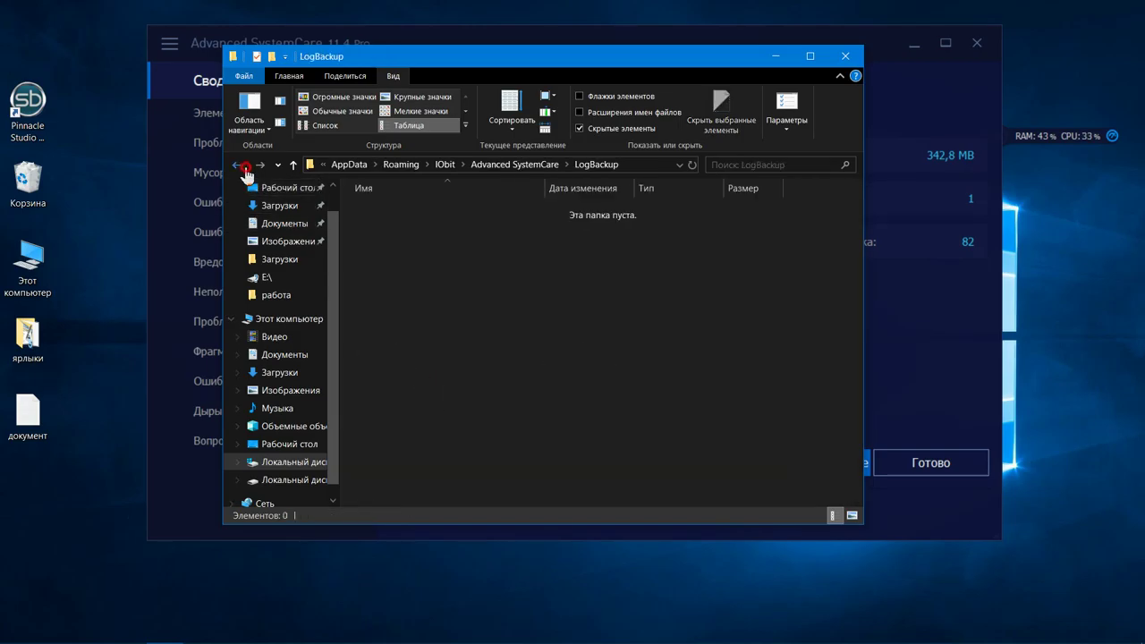
click(237, 165)
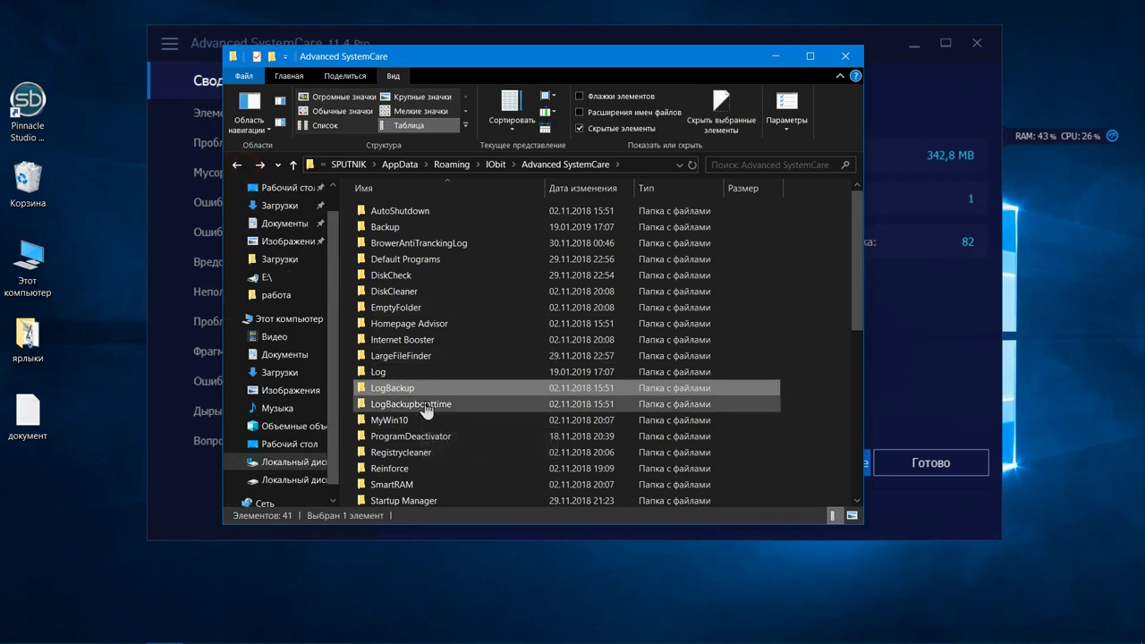
double_click(426, 405)
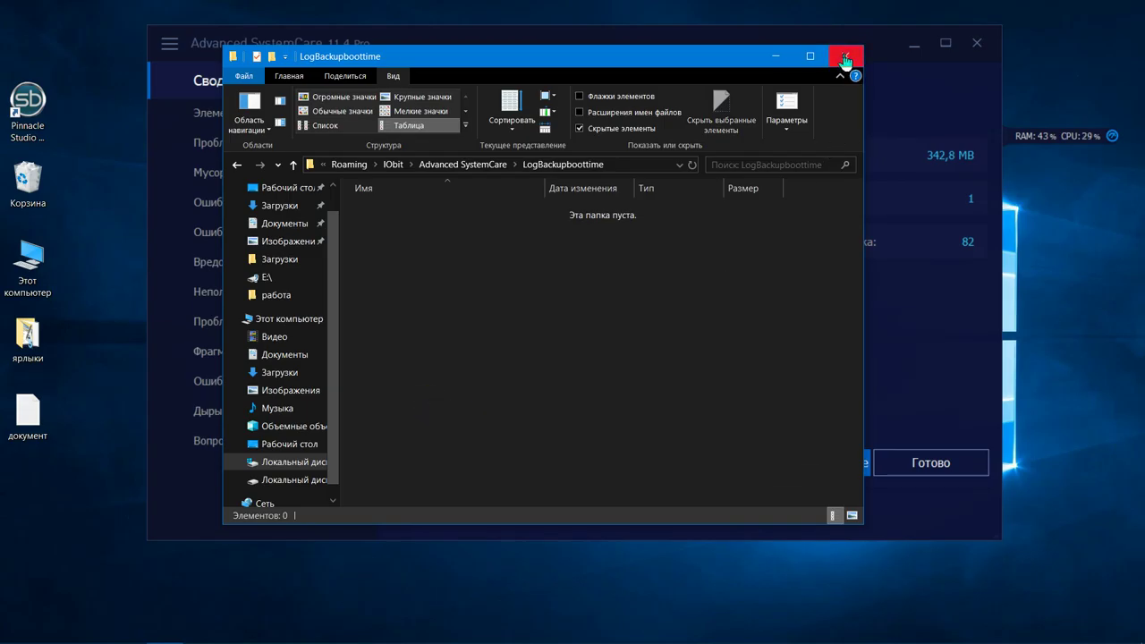
click(237, 165)
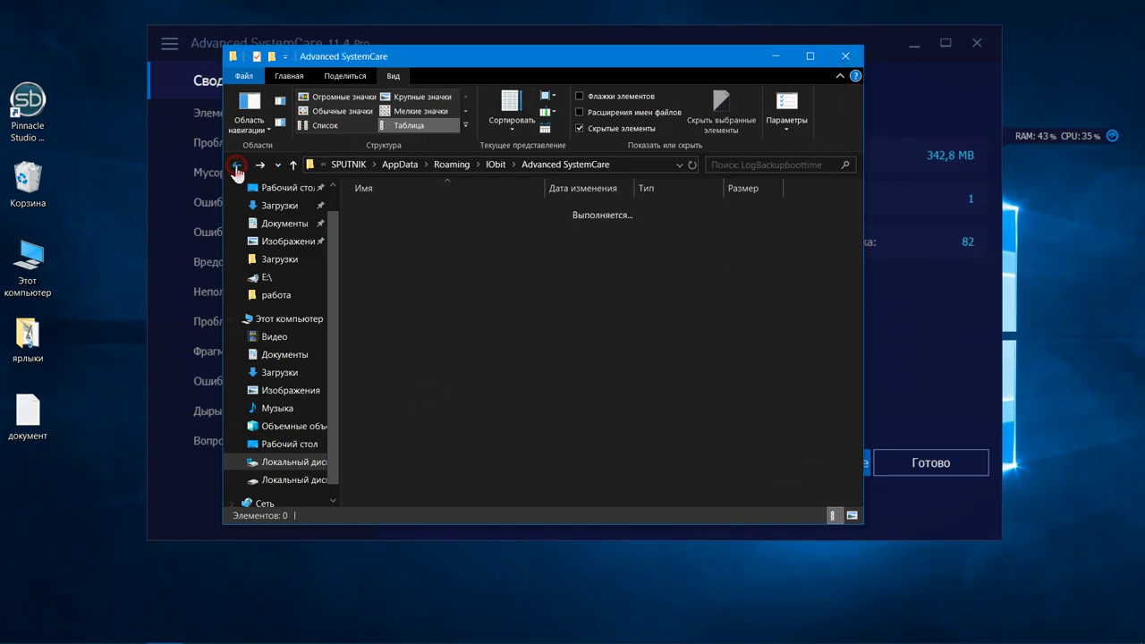
Step: Delete the 2019-01-19.dbg file from the Log subfolder of IObit Uninstaller in the IObit folder
click(237, 164)
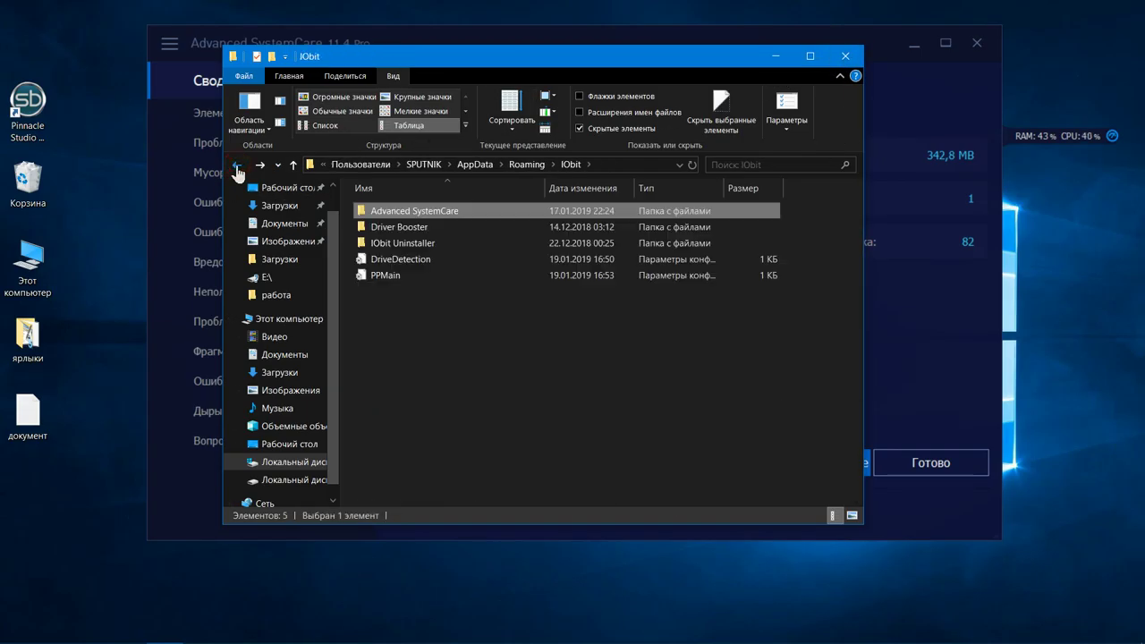
double_click(385, 243)
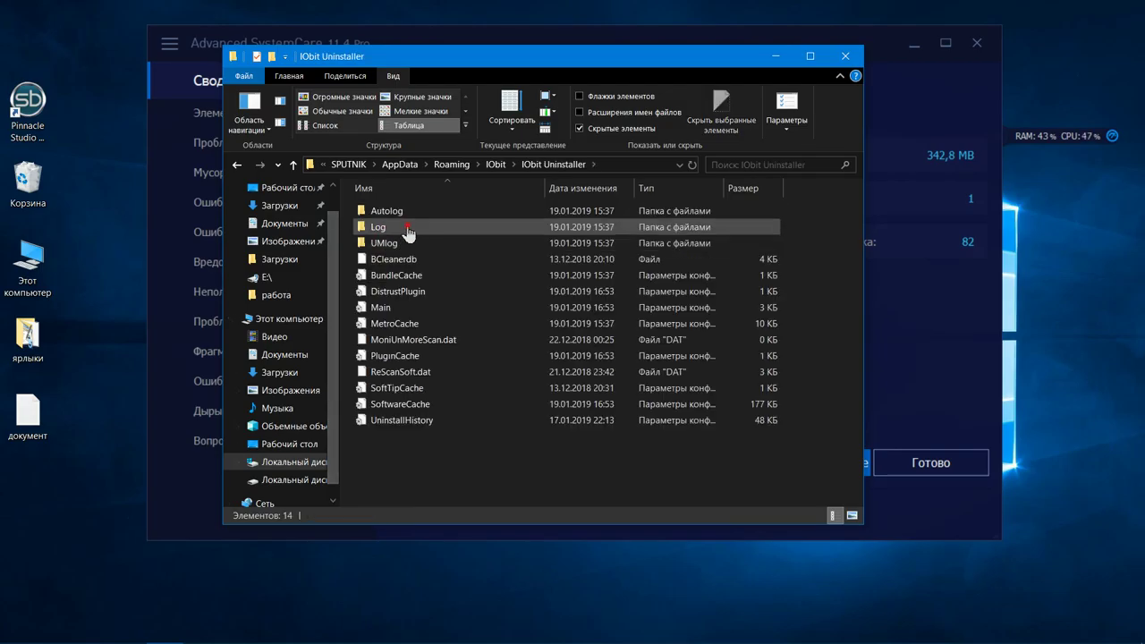
double_click(403, 229)
click(413, 220)
right_click(413, 217)
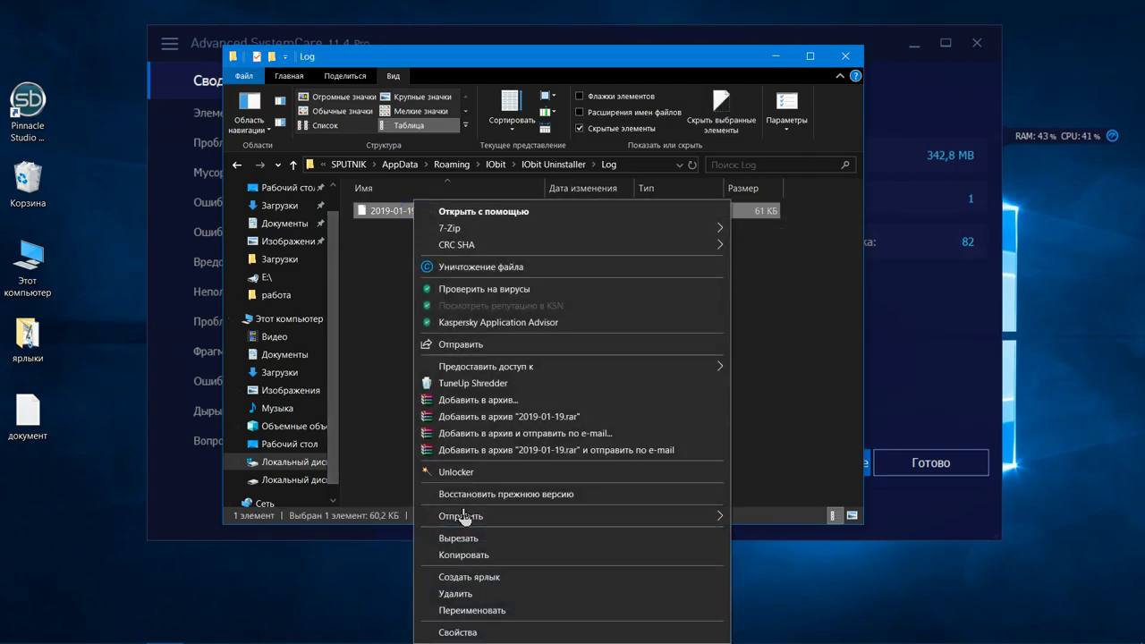
click(485, 593)
click(621, 383)
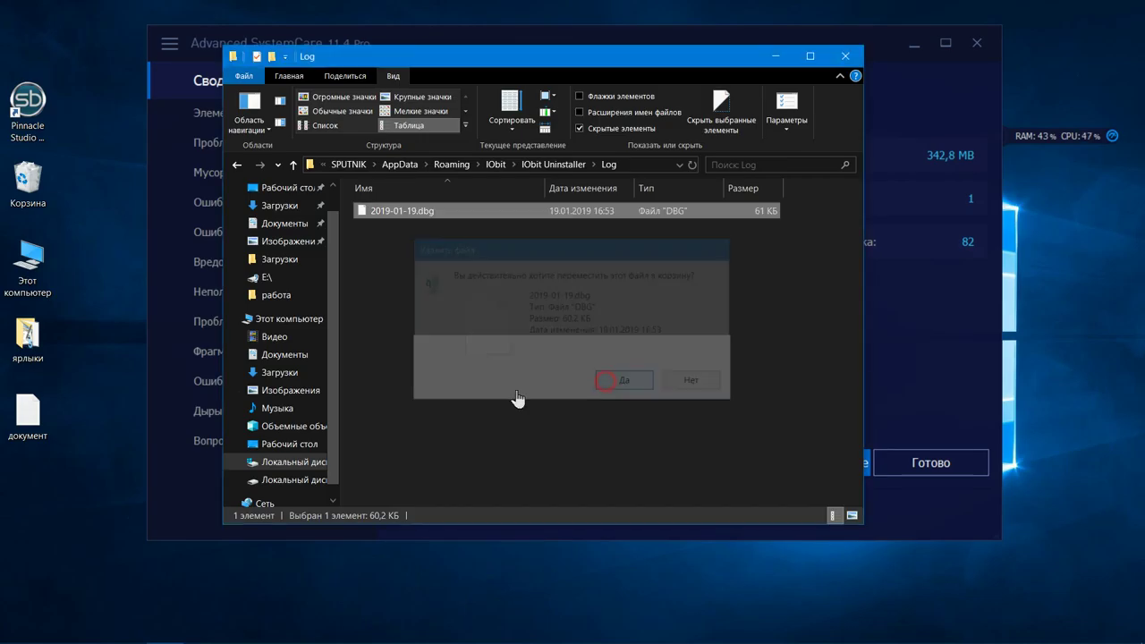
click(235, 170)
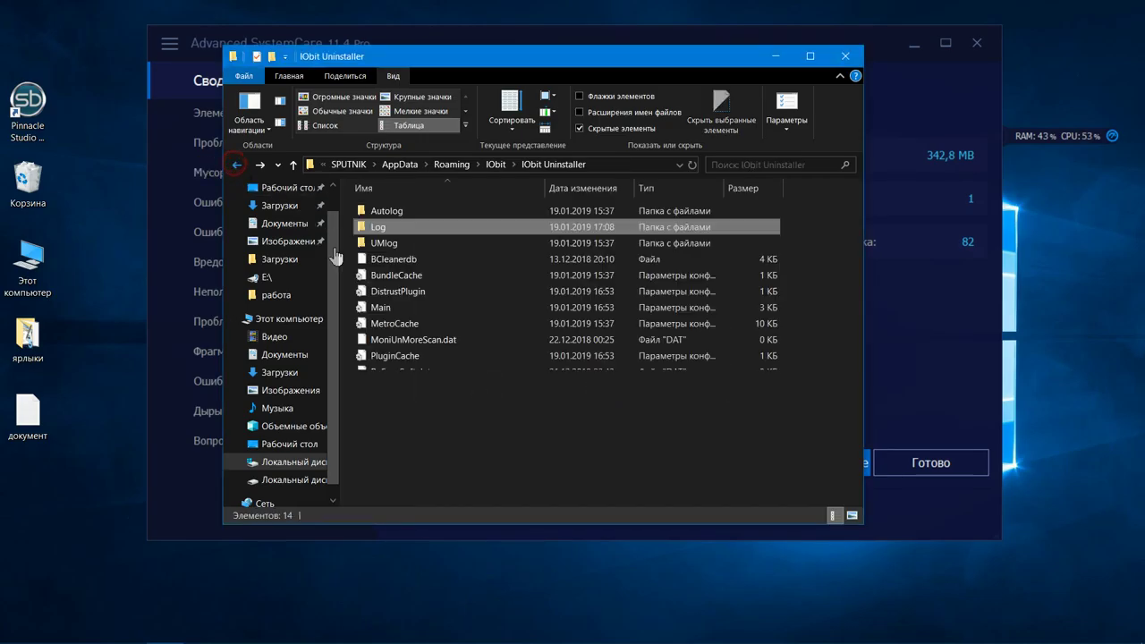
Step: Delete the 2019-01-19 log file from the Autolog subfolder of IObit Uninstaller
double_click(398, 212)
click(414, 215)
right_click(415, 215)
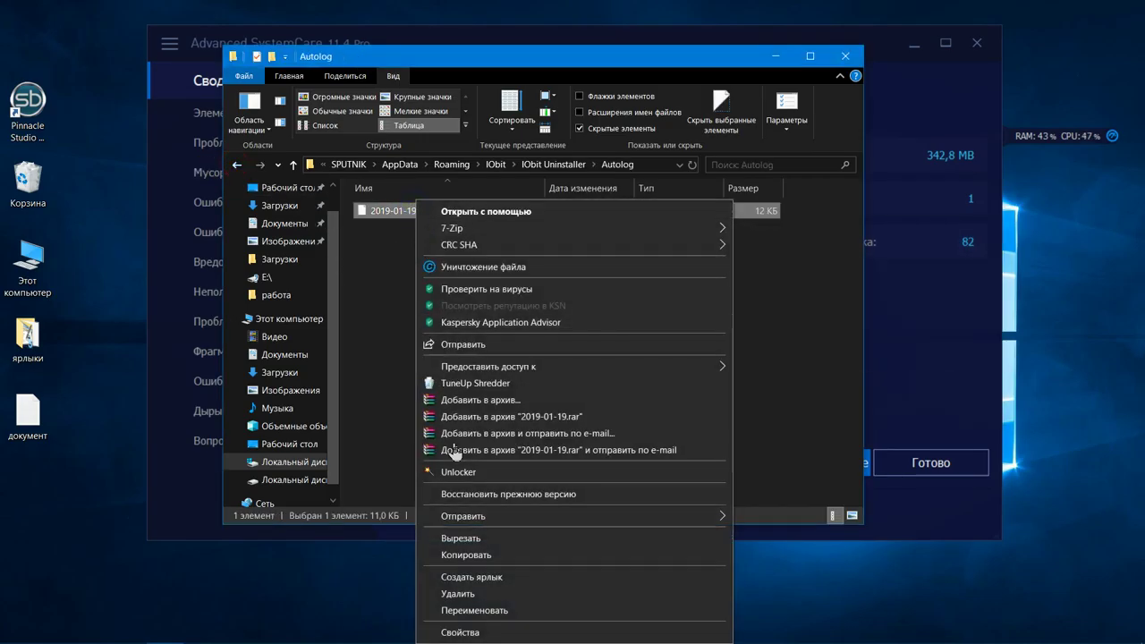
click(481, 594)
click(617, 383)
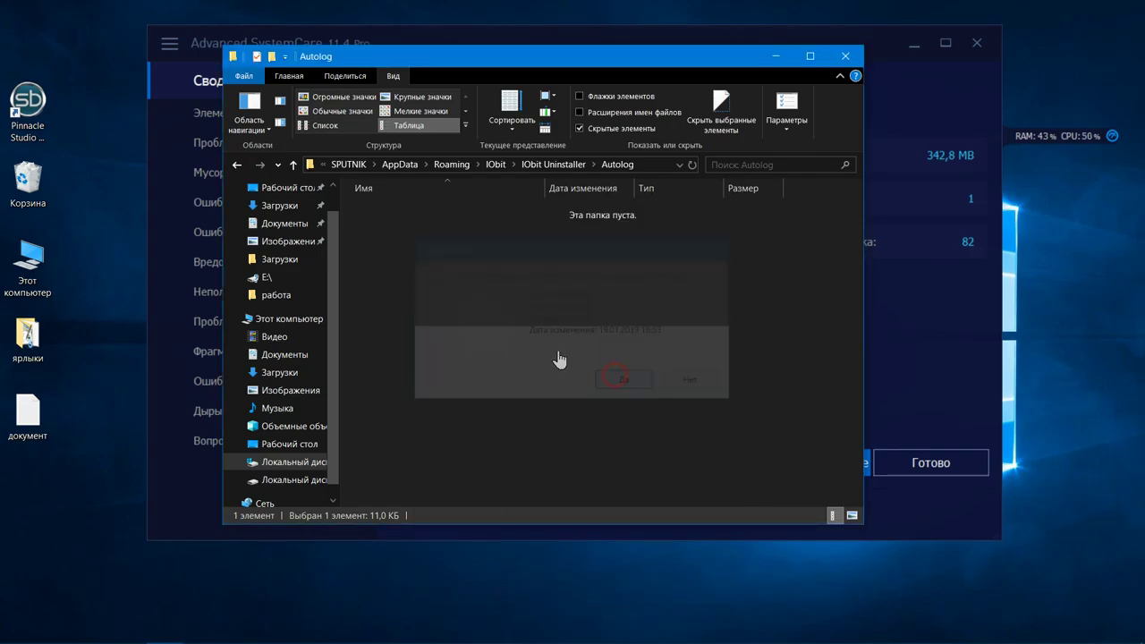
click(238, 167)
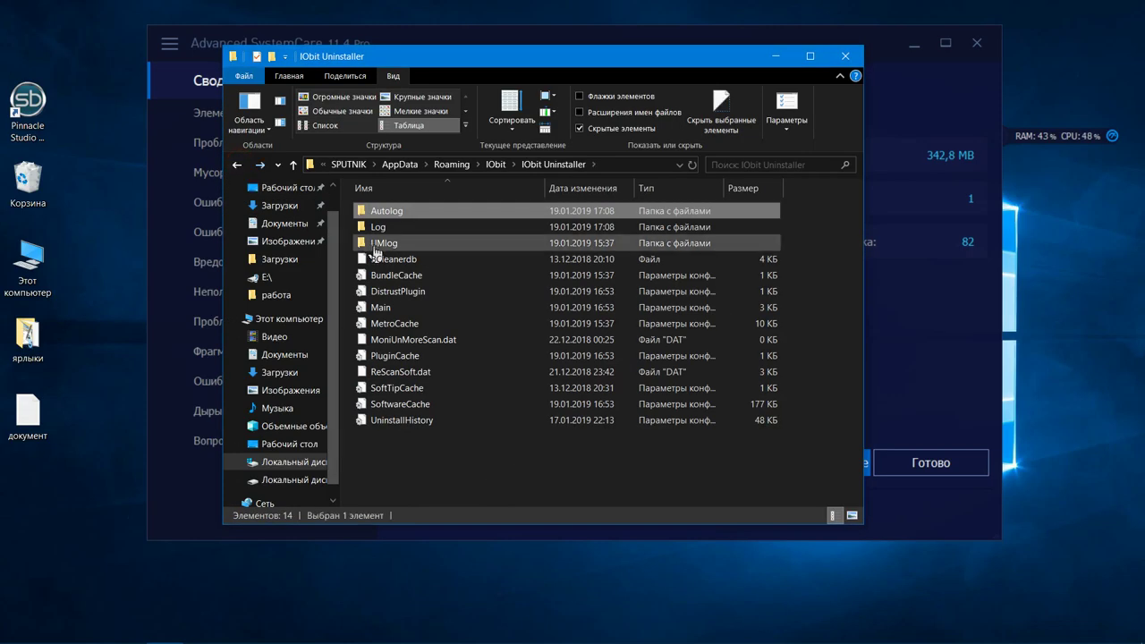
Step: Delete the 2019-01-19.dbg file from the UMlog subfolder of IObit Uninstaller
double_click(376, 248)
click(435, 214)
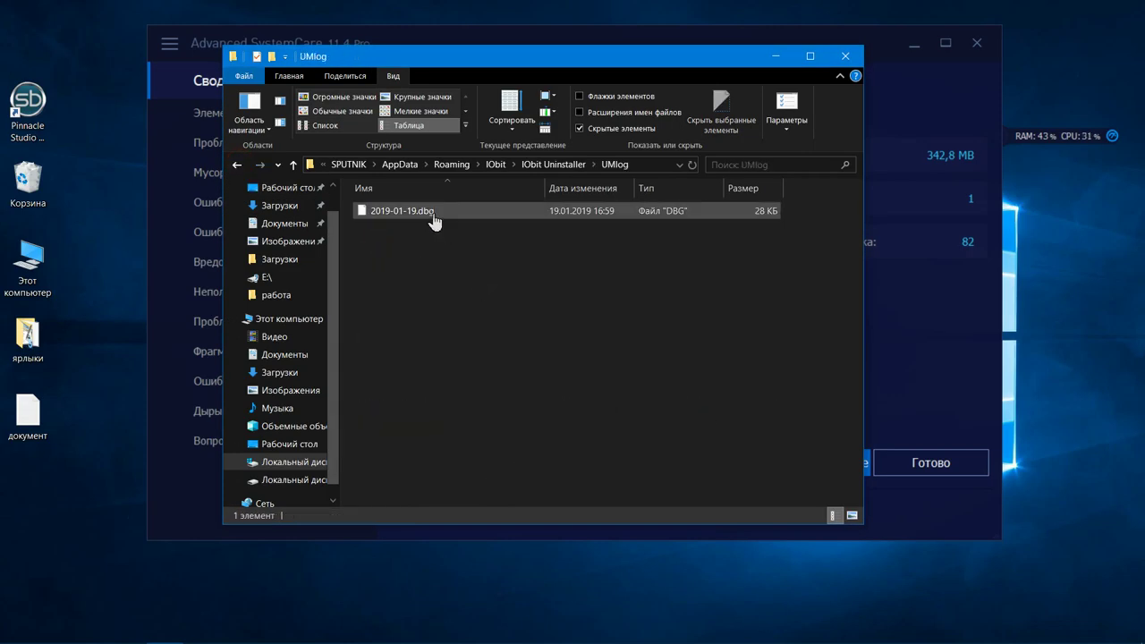
right_click(434, 211)
click(525, 594)
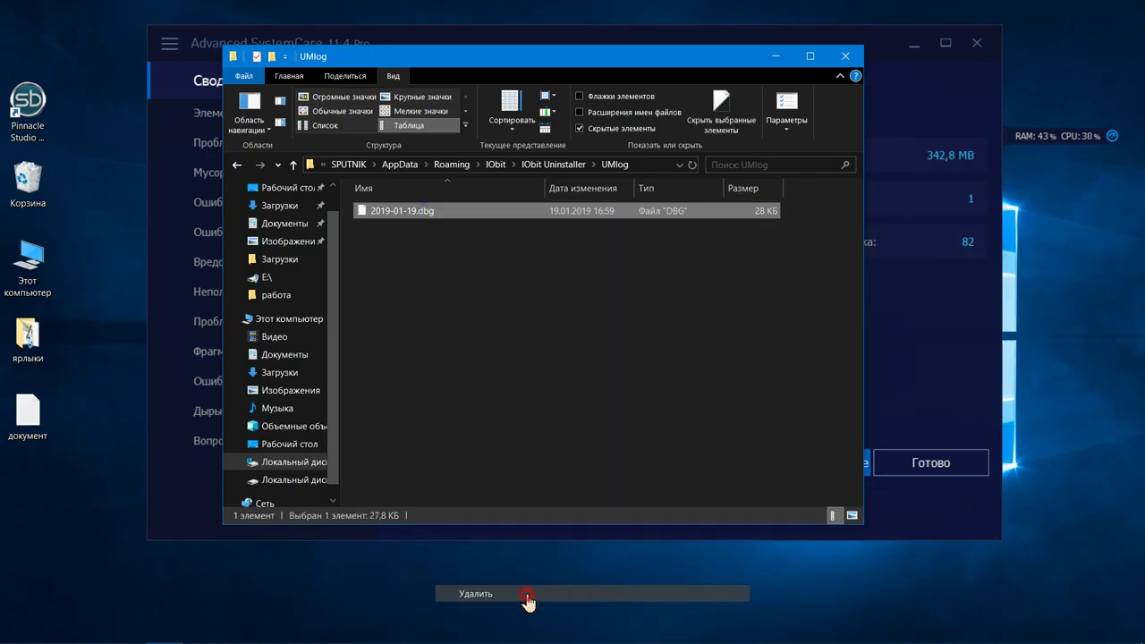
click(626, 383)
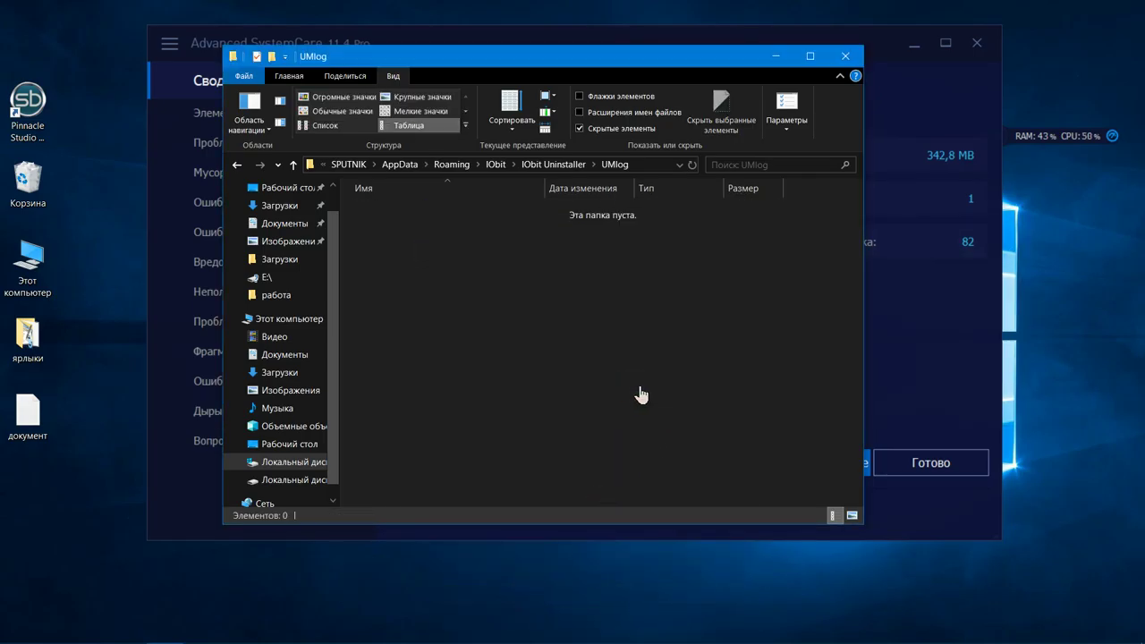
Step: Close File Explorer, finish the repair summary in Advanced SystemCare and show the PC status description
click(845, 56)
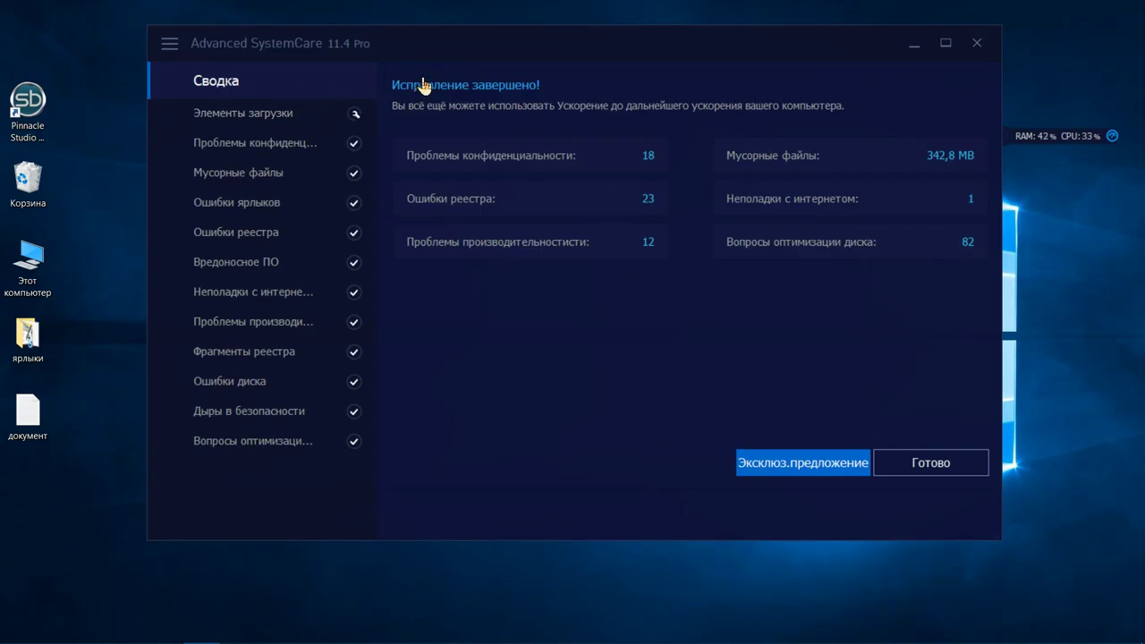
click(904, 473)
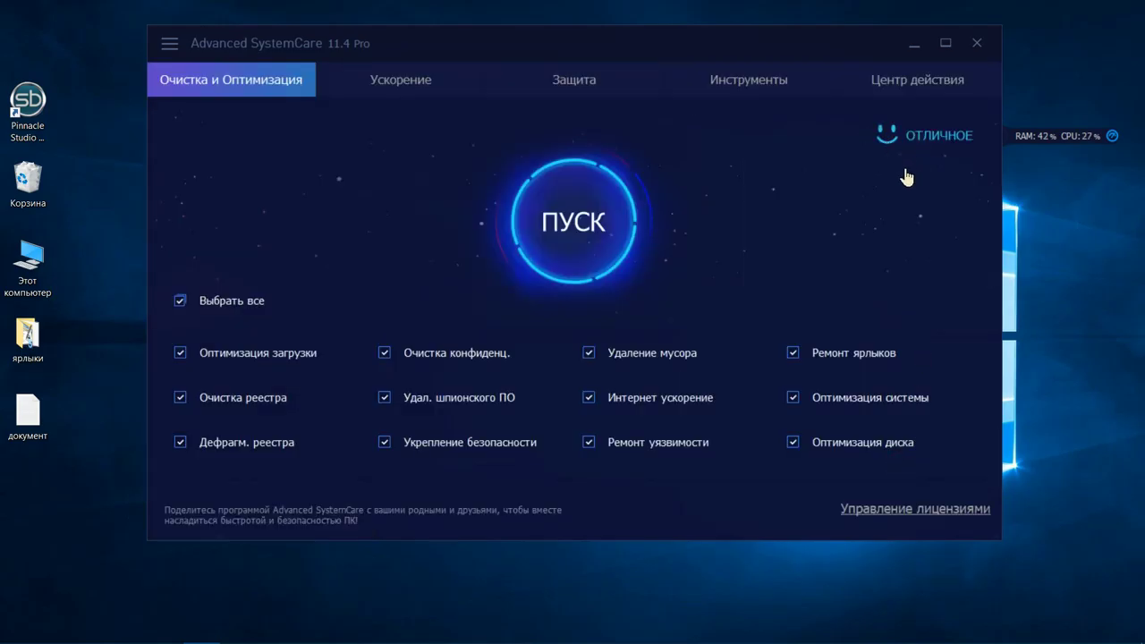
mouse_move(898, 144)
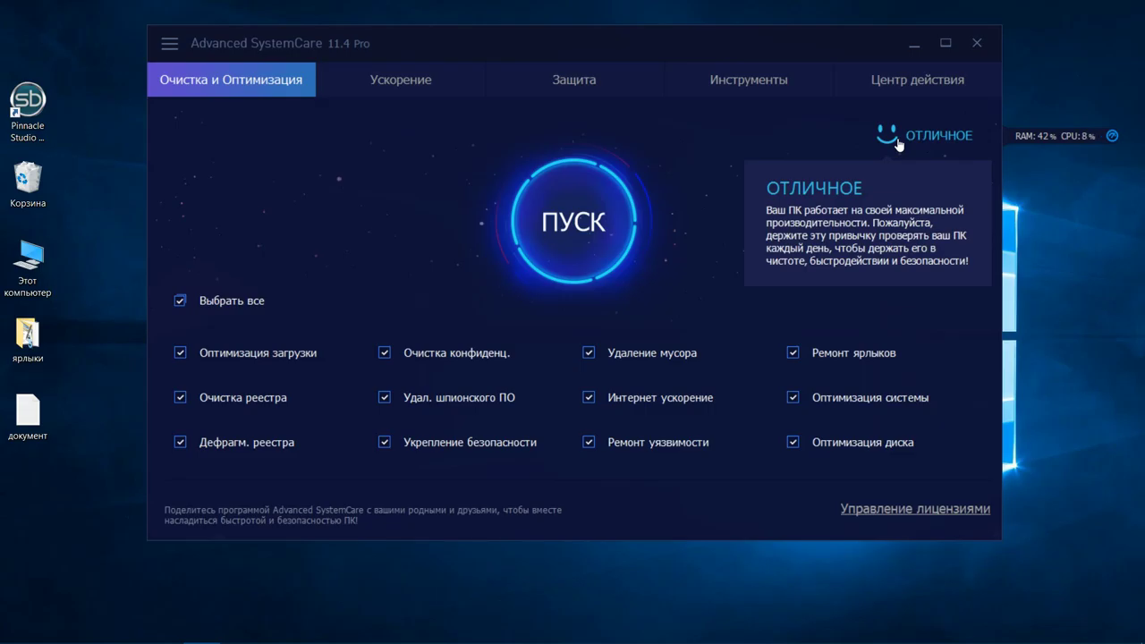